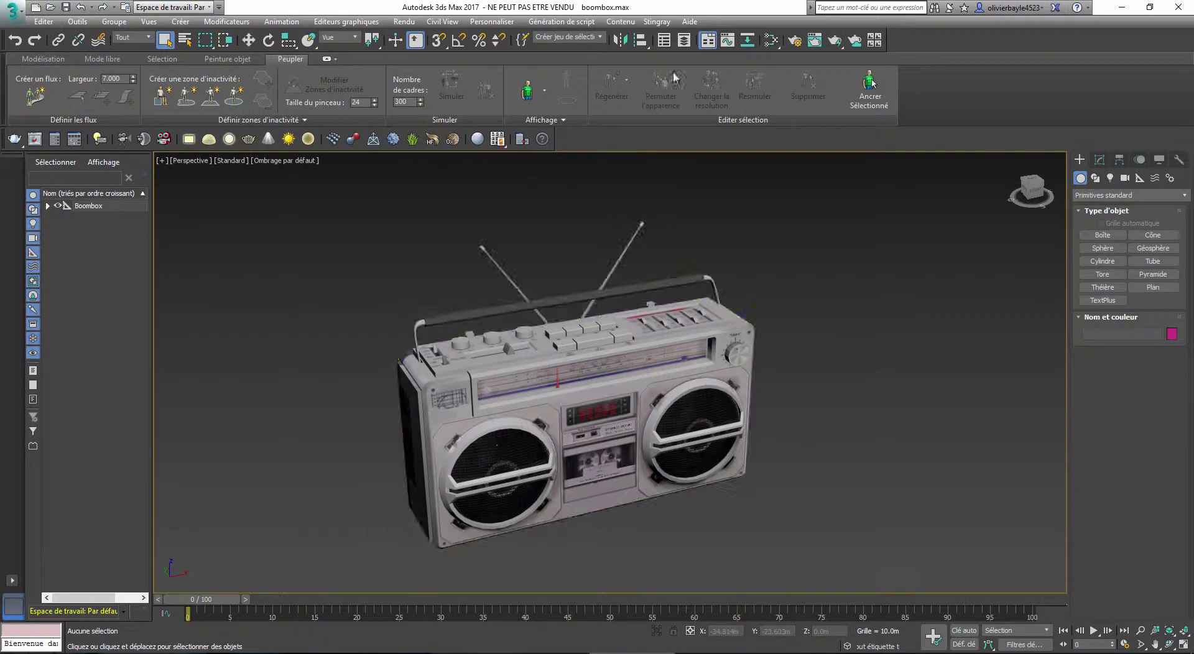
click(657, 23)
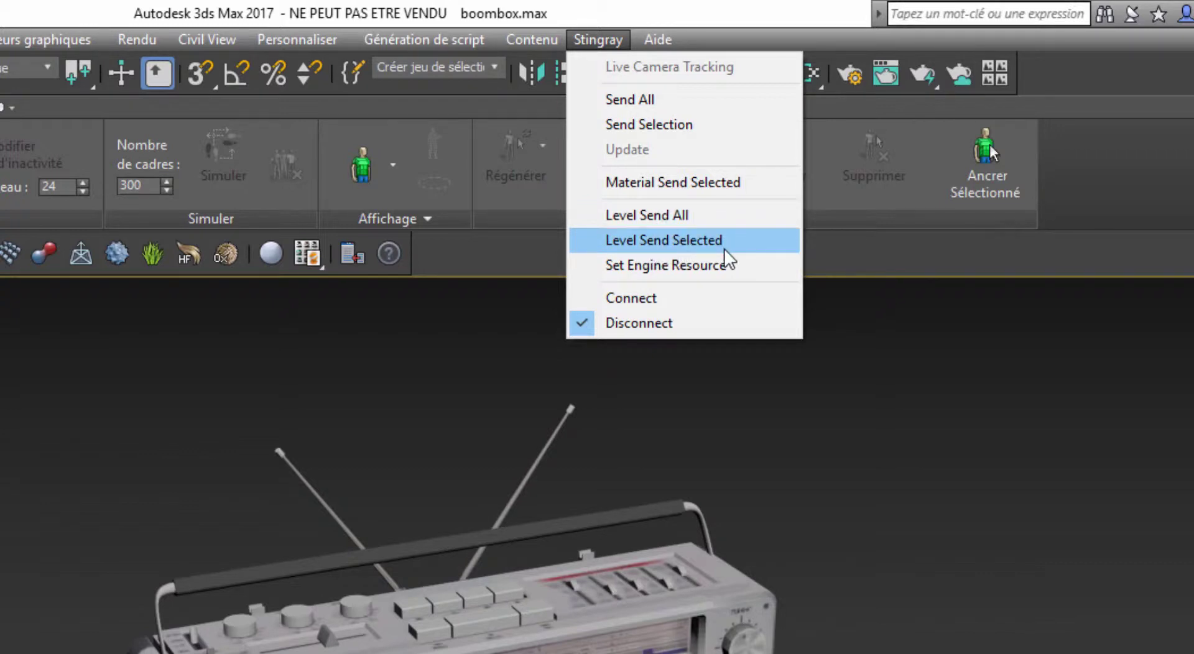
click(481, 348)
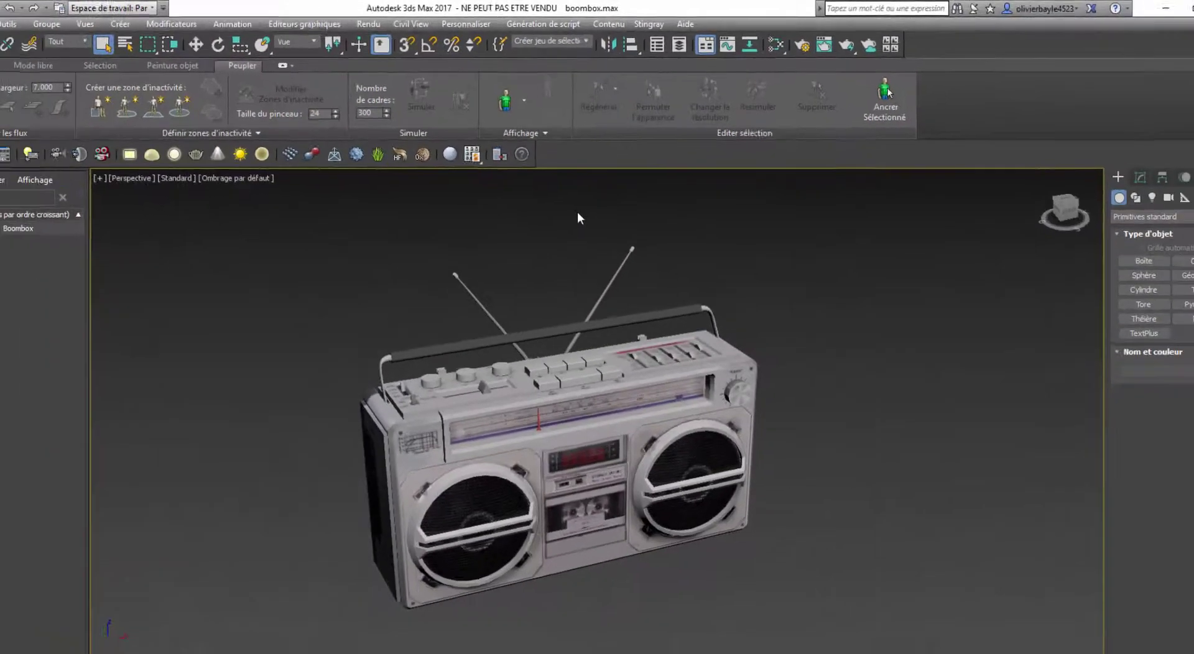
middle_drag(467, 582, 503, 570)
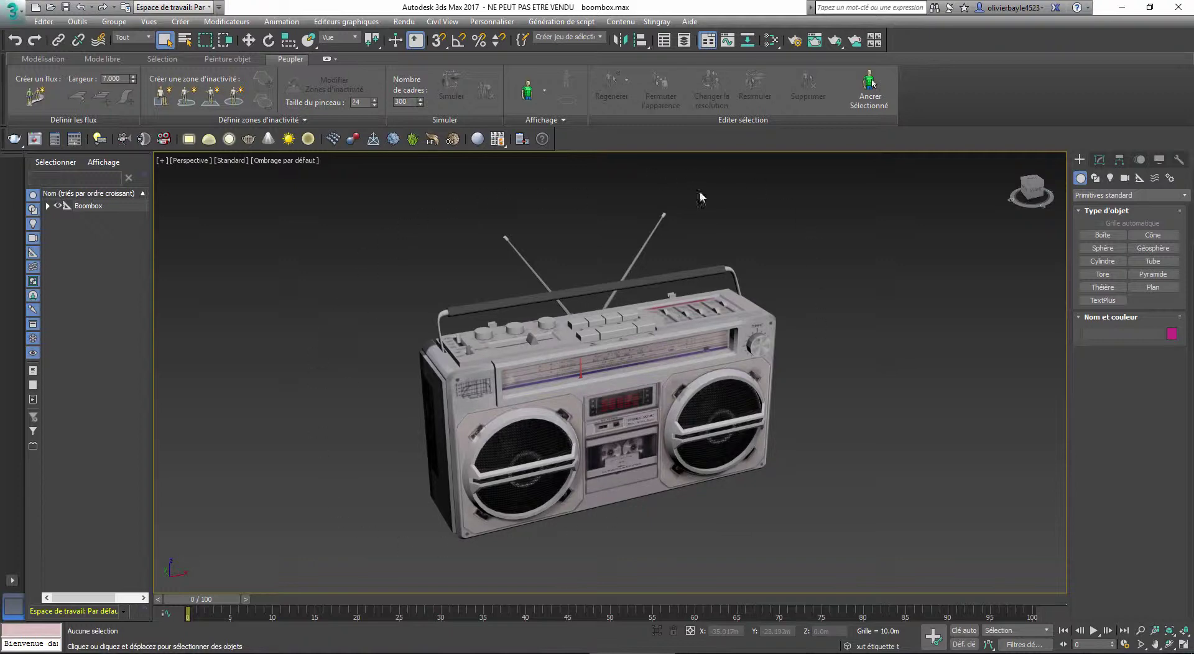
Export the boombox scene as an Autodesk FBX file named Radio in the VillageBIM Stingray Shader folder
click(18, 11)
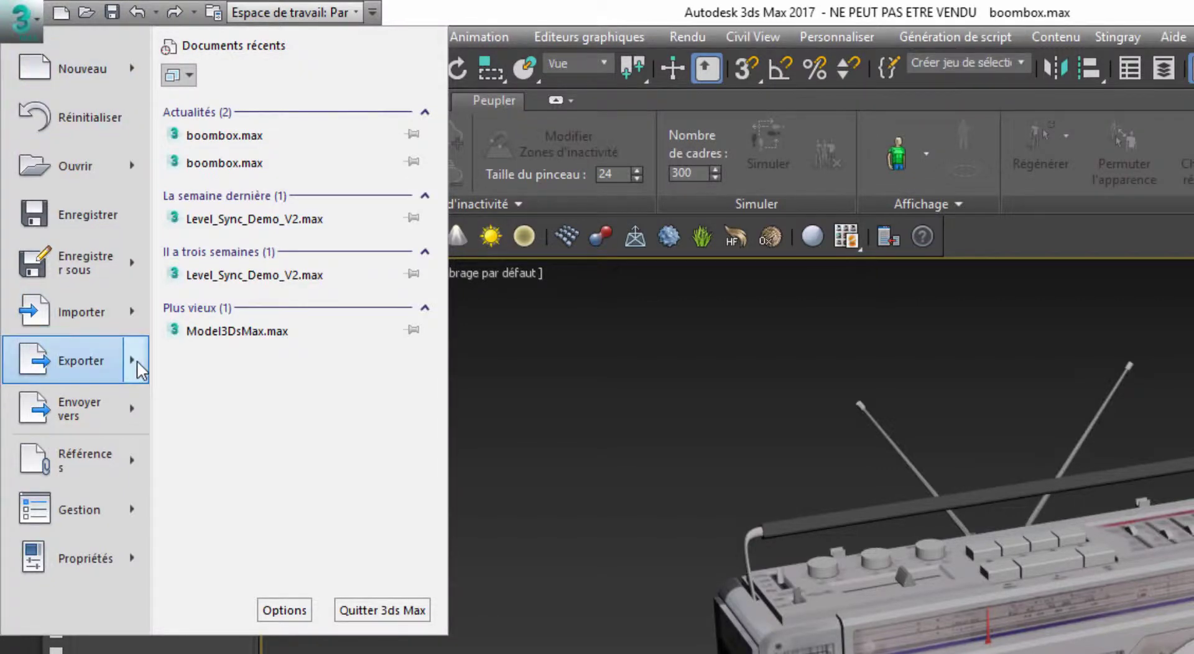
mouse_move(137, 360)
click(251, 132)
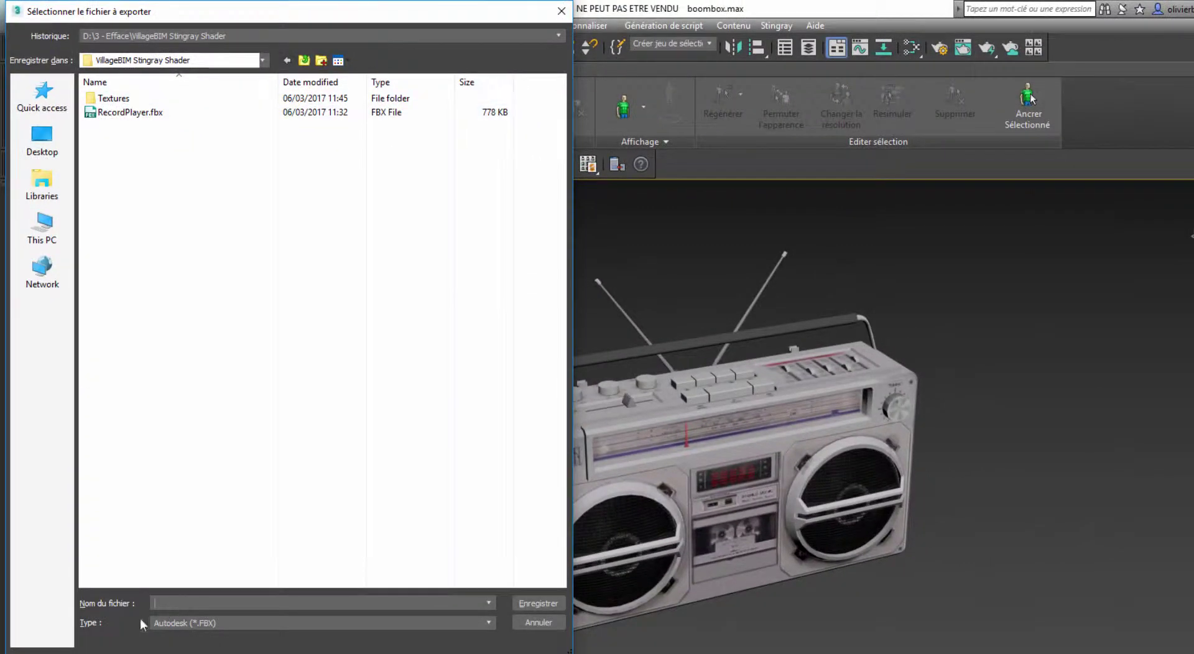
click(225, 624)
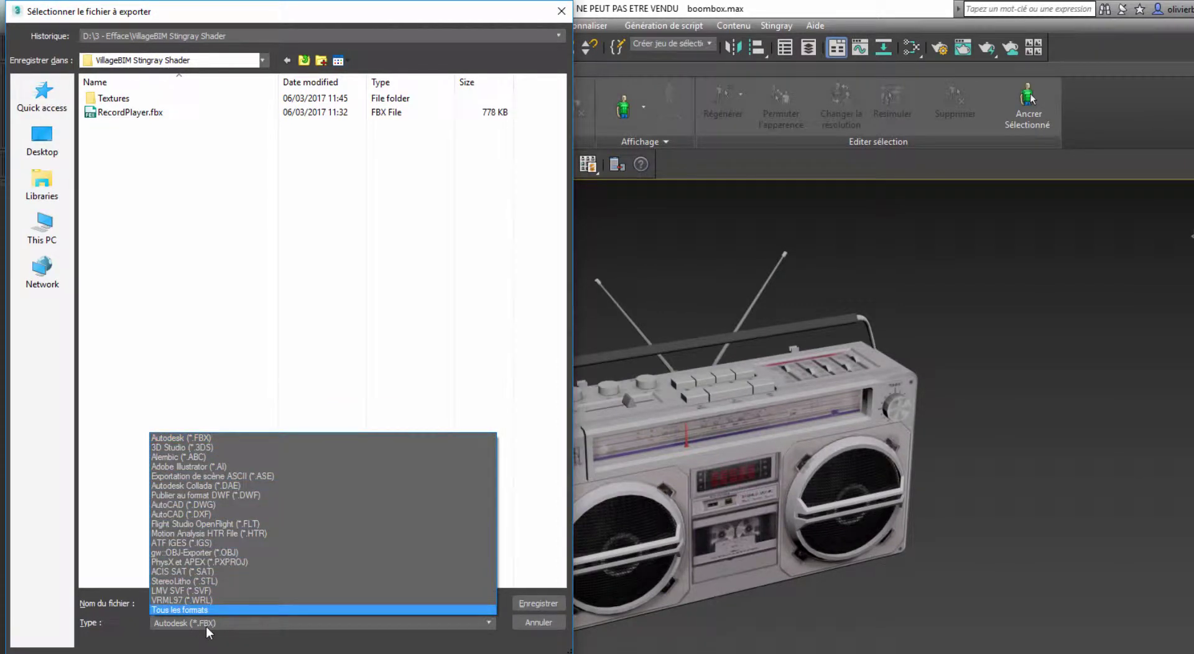
click(210, 625)
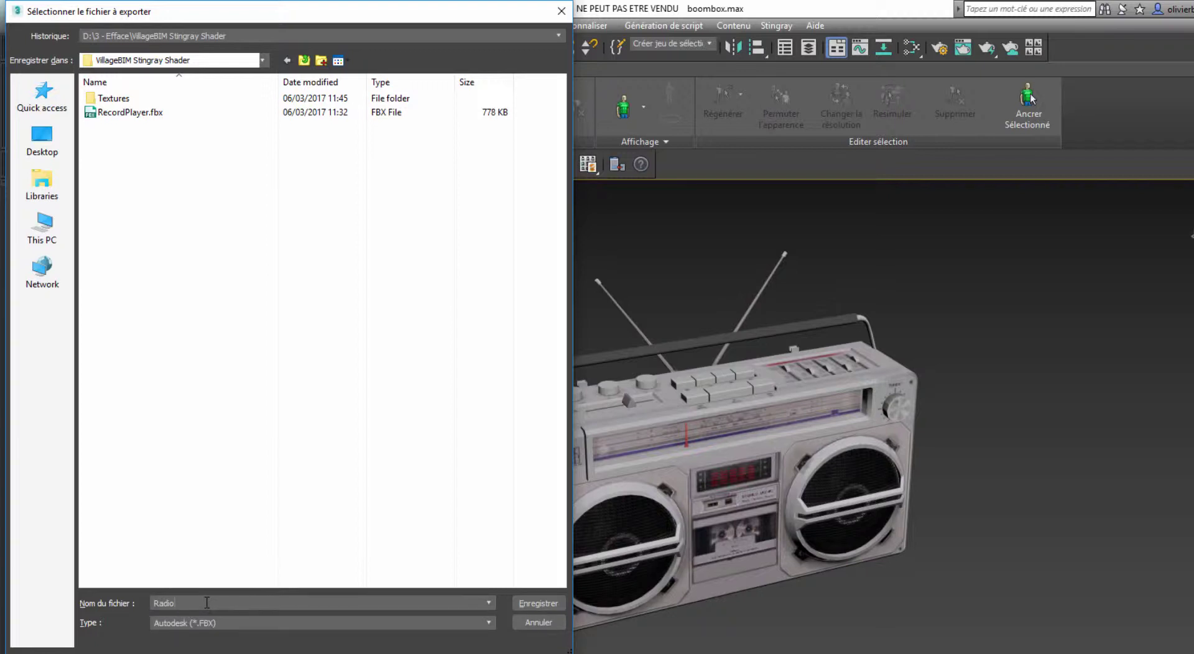
click(536, 604)
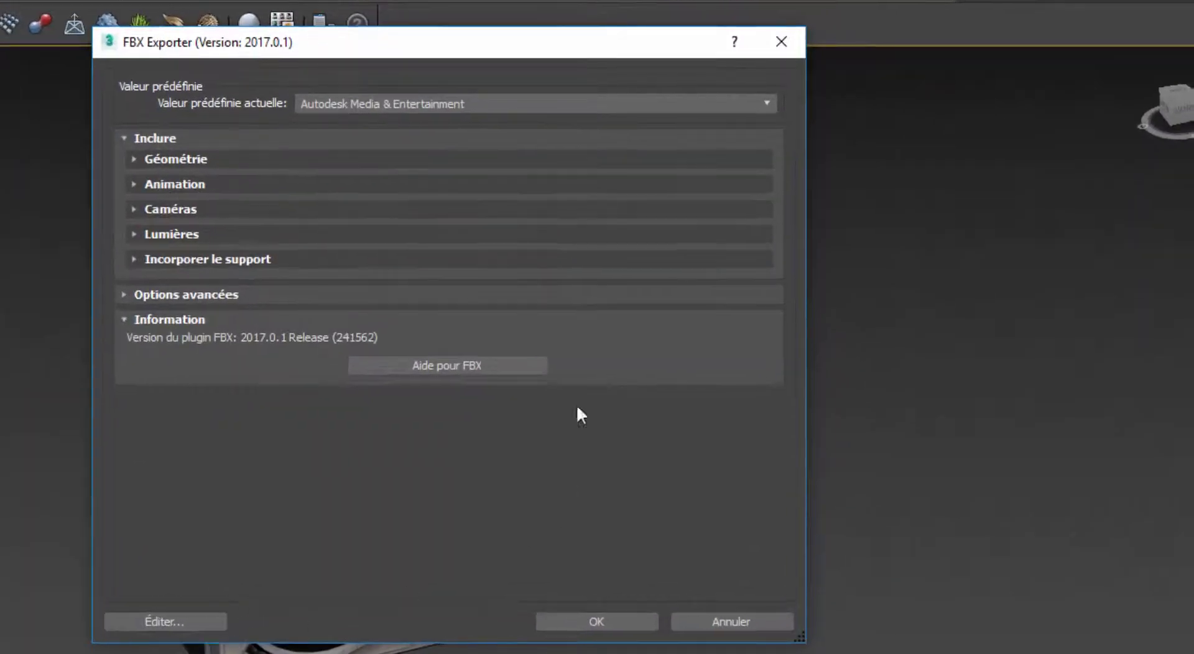
Review the geometry and animation export options and run the FBX export with the Autodesk Media & Entertainment preset
click(137, 160)
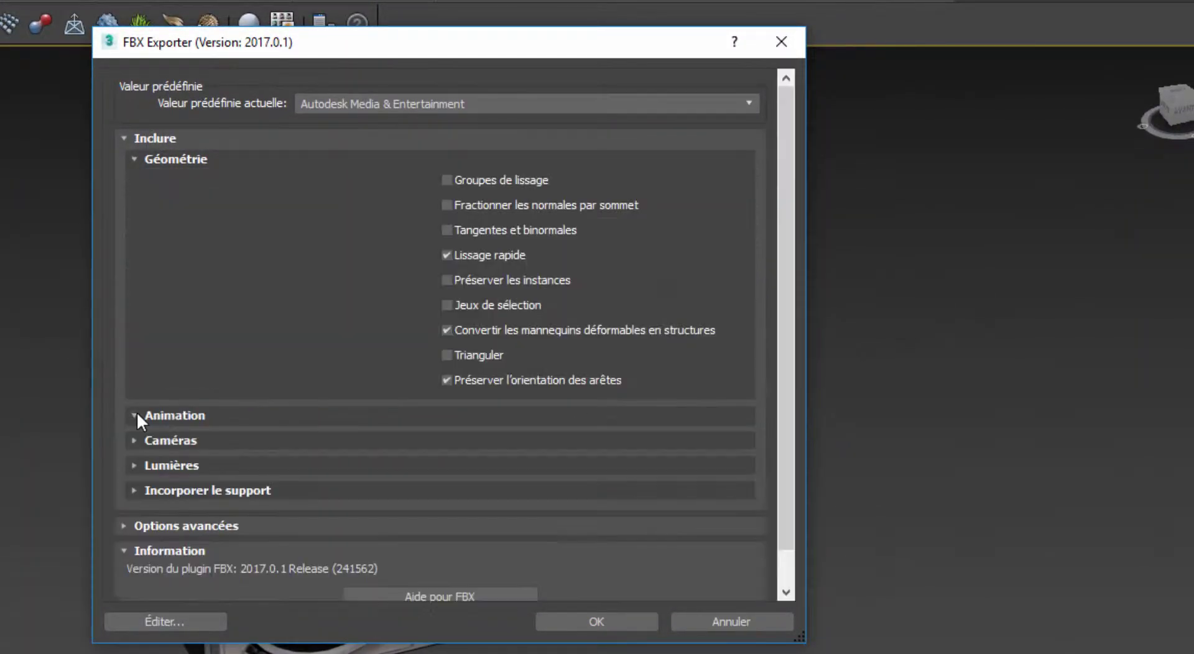
click(138, 415)
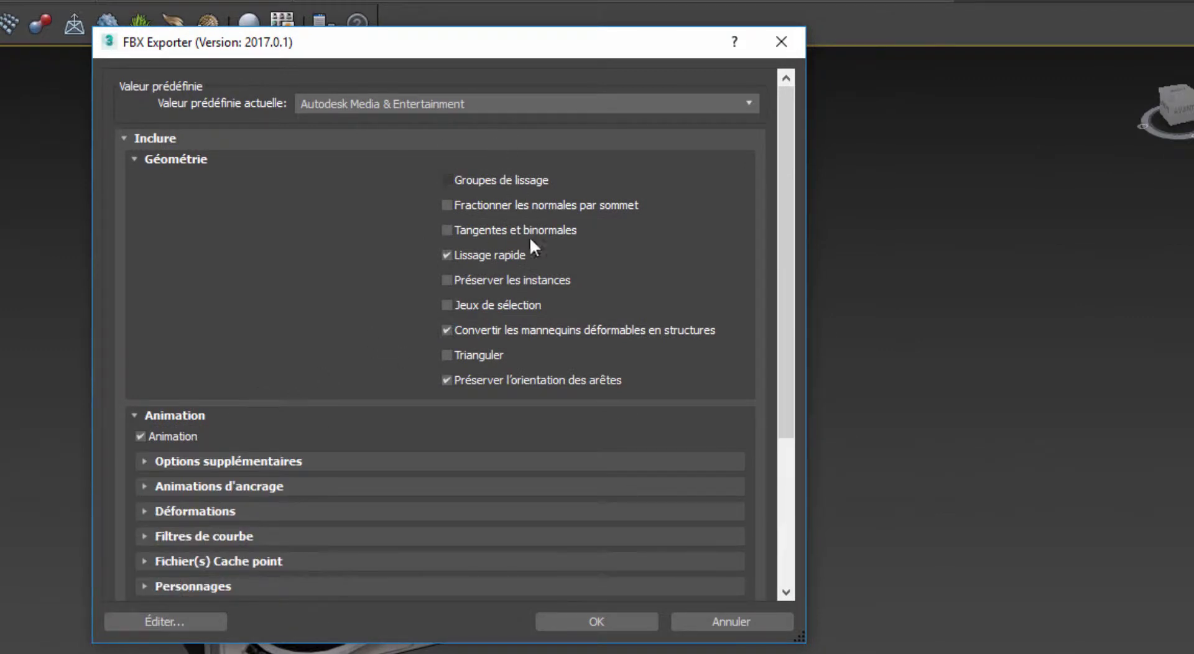
click(133, 159)
click(137, 181)
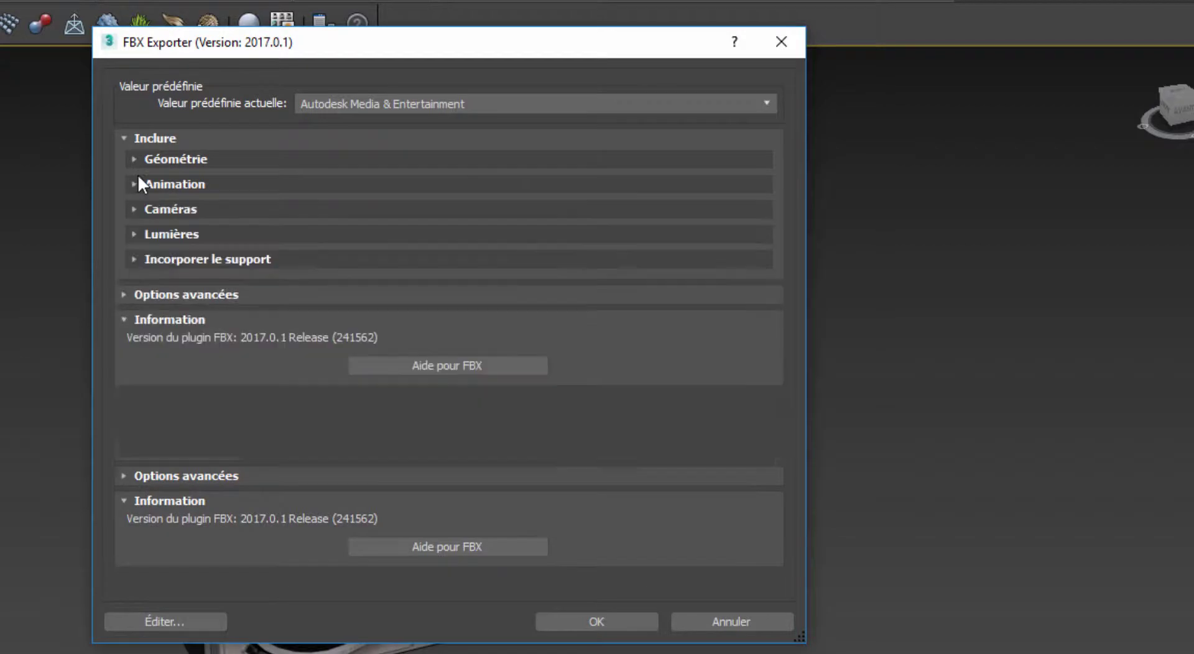
click(620, 627)
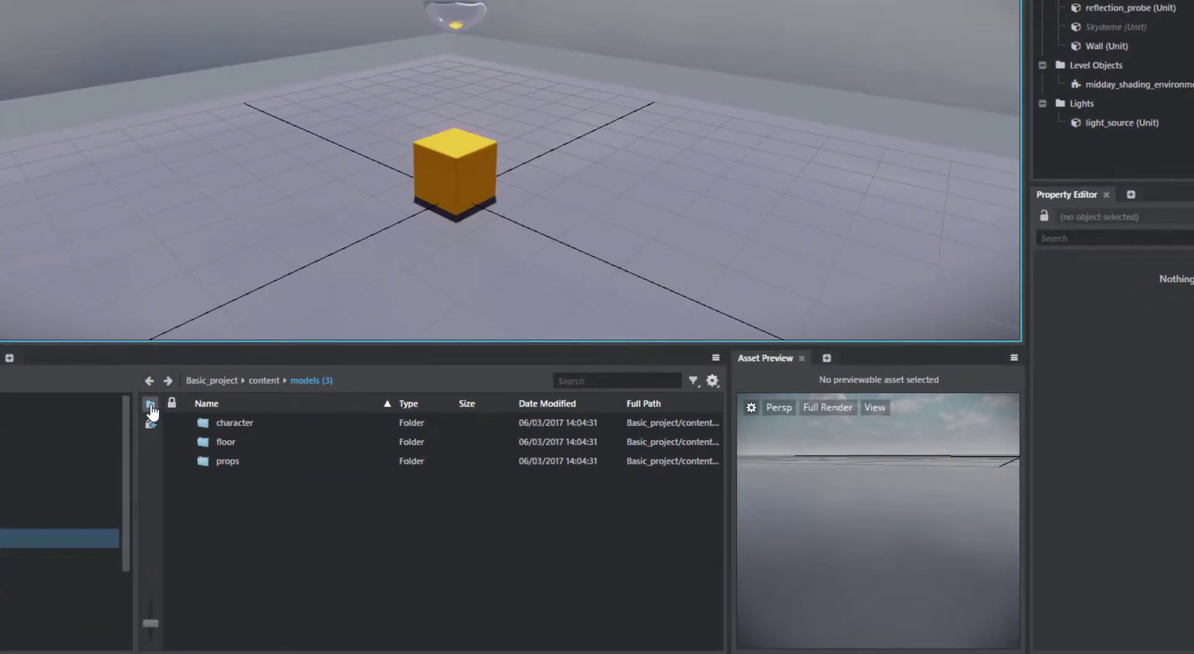
Switch to the Stingray Editor and create a folder named Radio inside content/models, opening it as the import destination
click(248, 437)
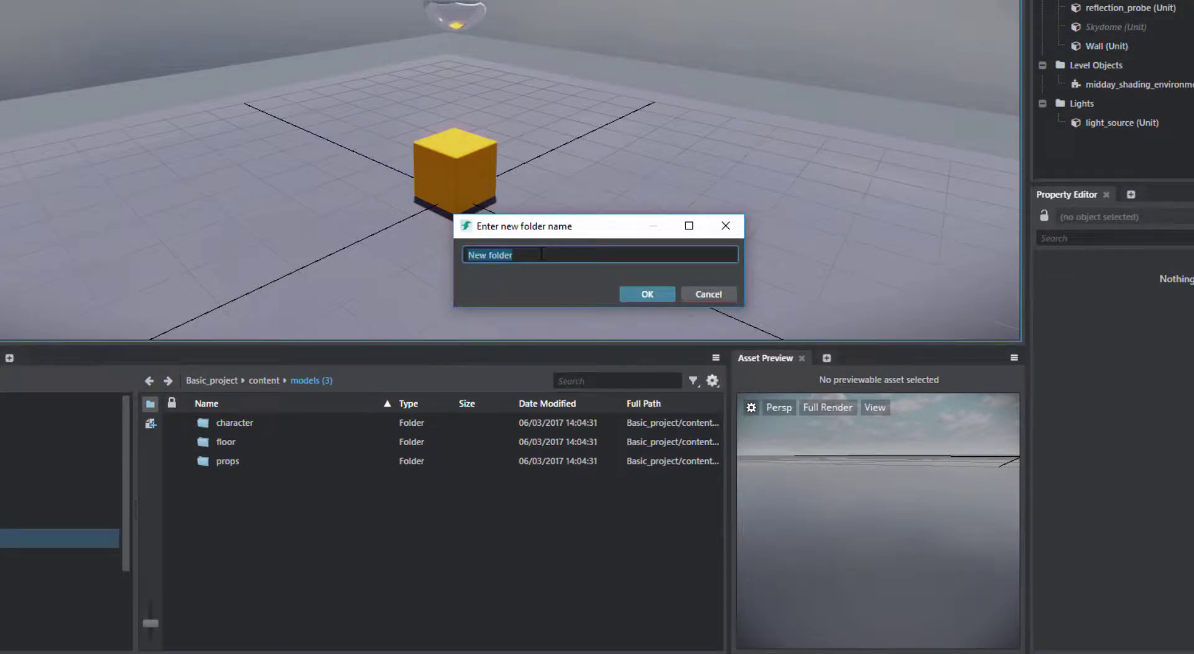
text(Radio)
key(Return)
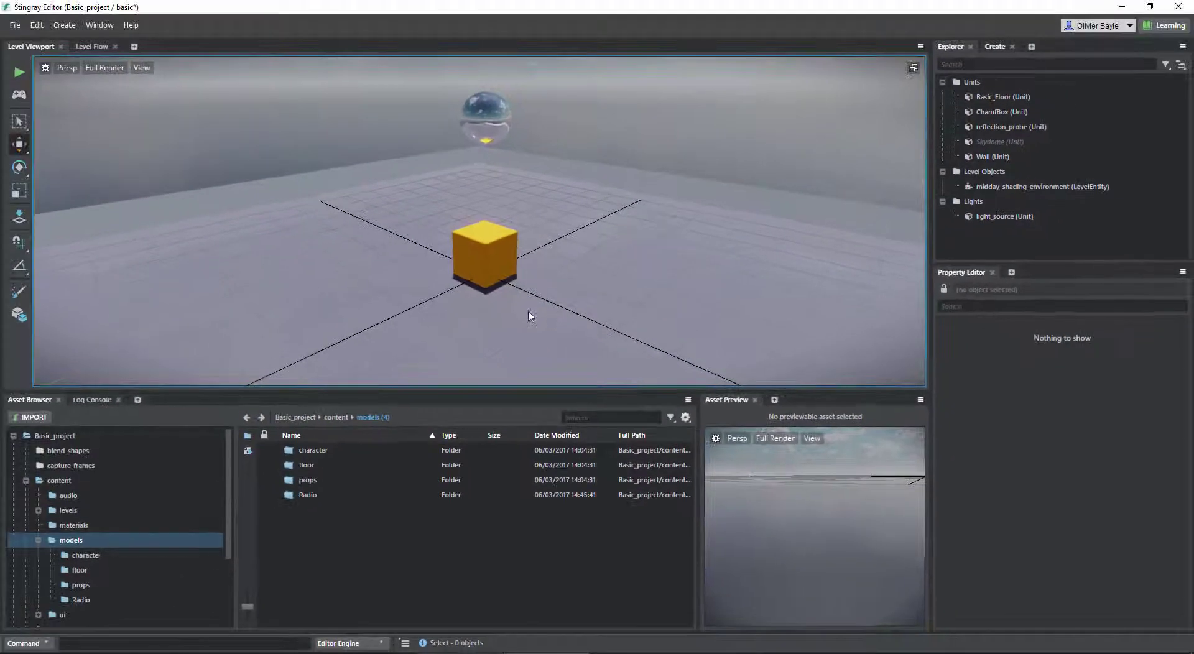
double_click(313, 493)
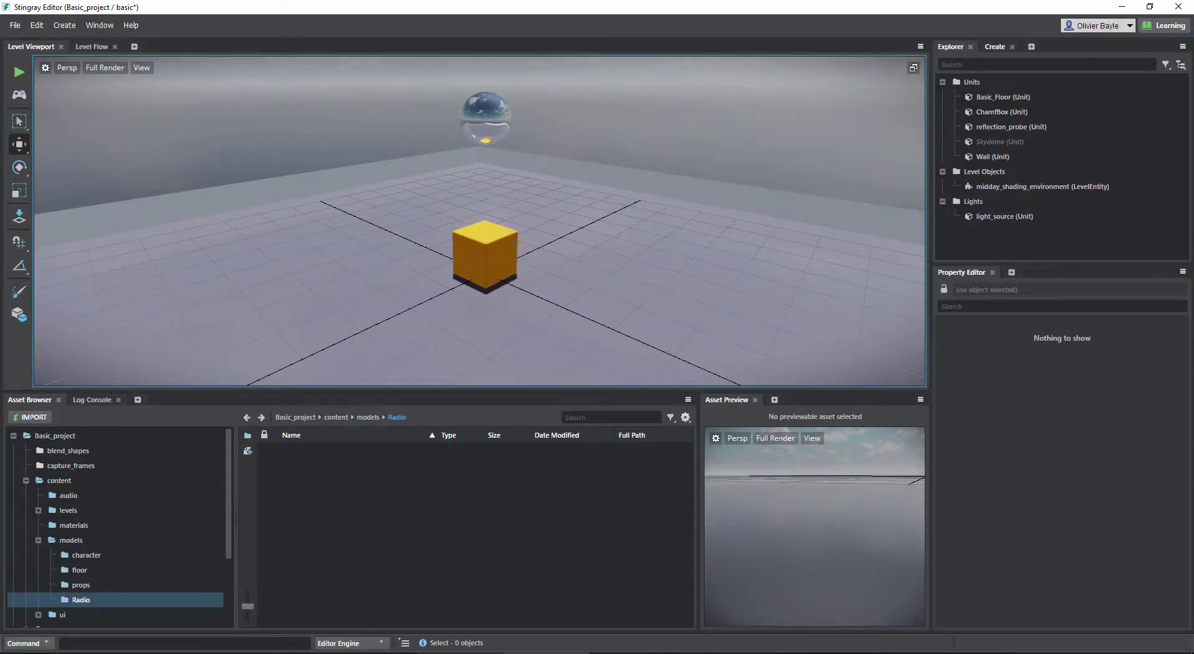
Import Radio.FBX from the file explorer into the Radio folder with materials, textures and unit mesh, keeping the default options
key(alt+Tab)
drag(348, 109, 499, 534)
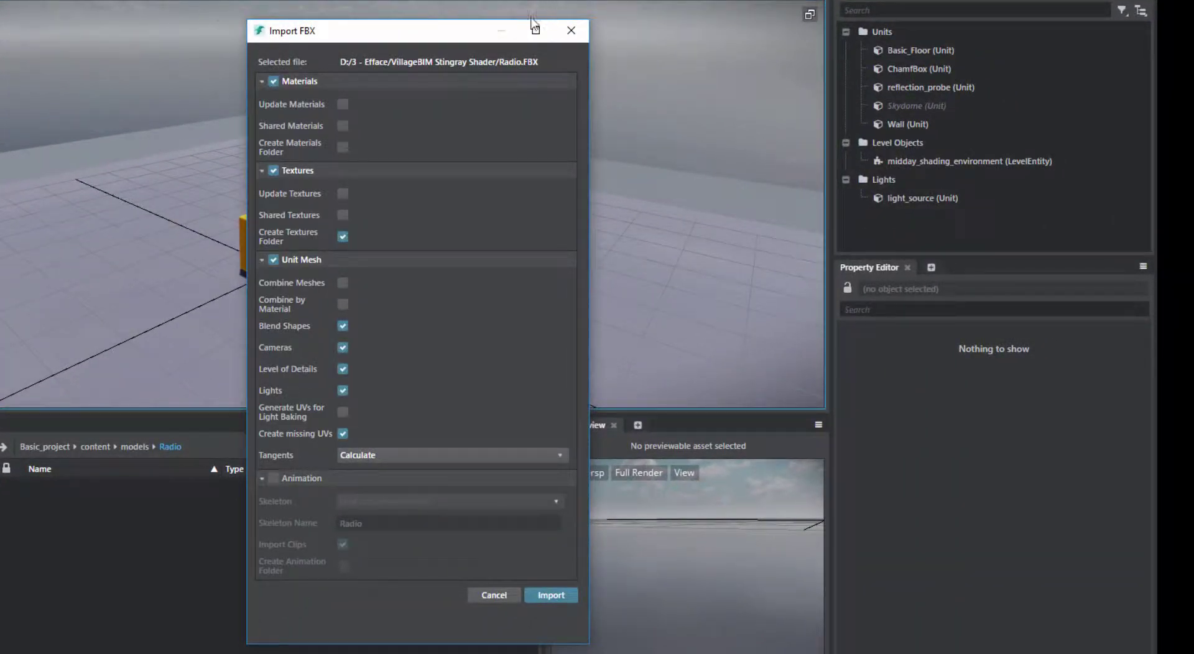
drag(442, 33, 319, 2)
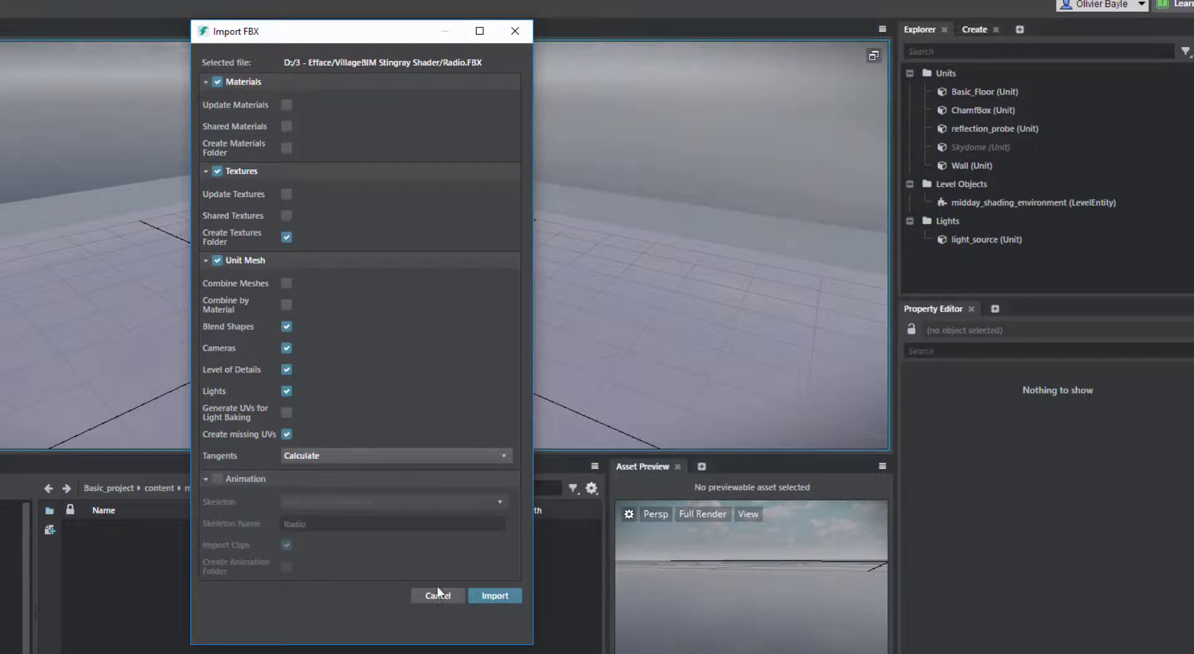
click(494, 597)
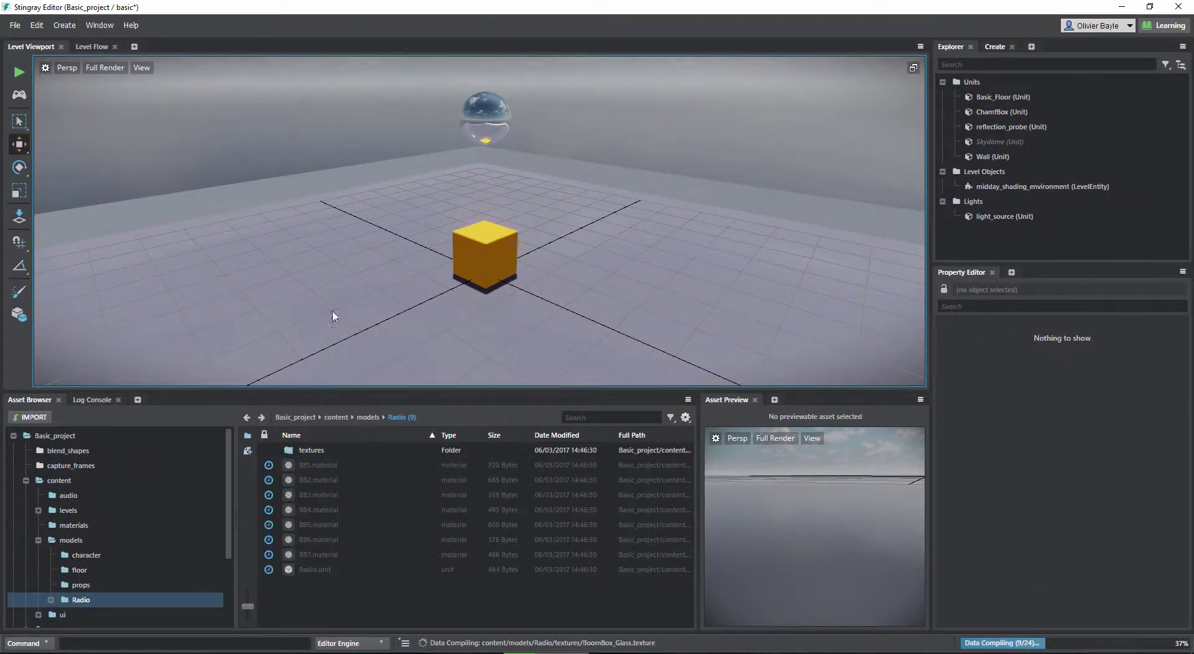
Preview the imported Radio.unit from another angle and place it in the level on top of the yellow cube
click(298, 571)
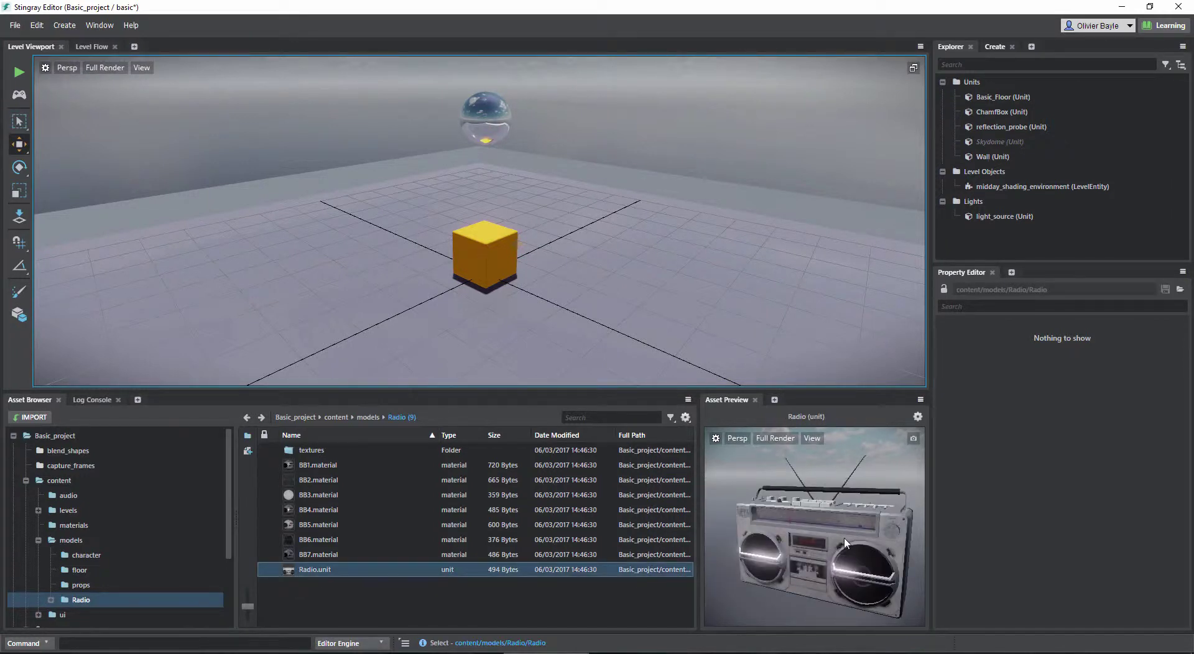
drag(869, 506, 814, 506)
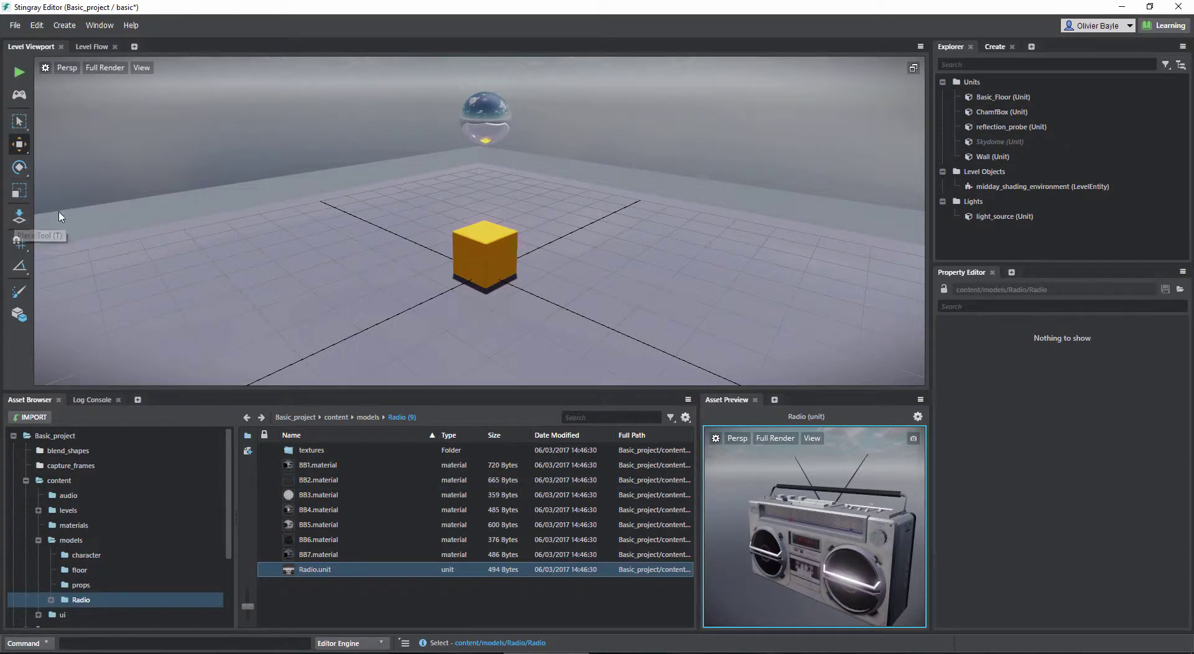
click(18, 219)
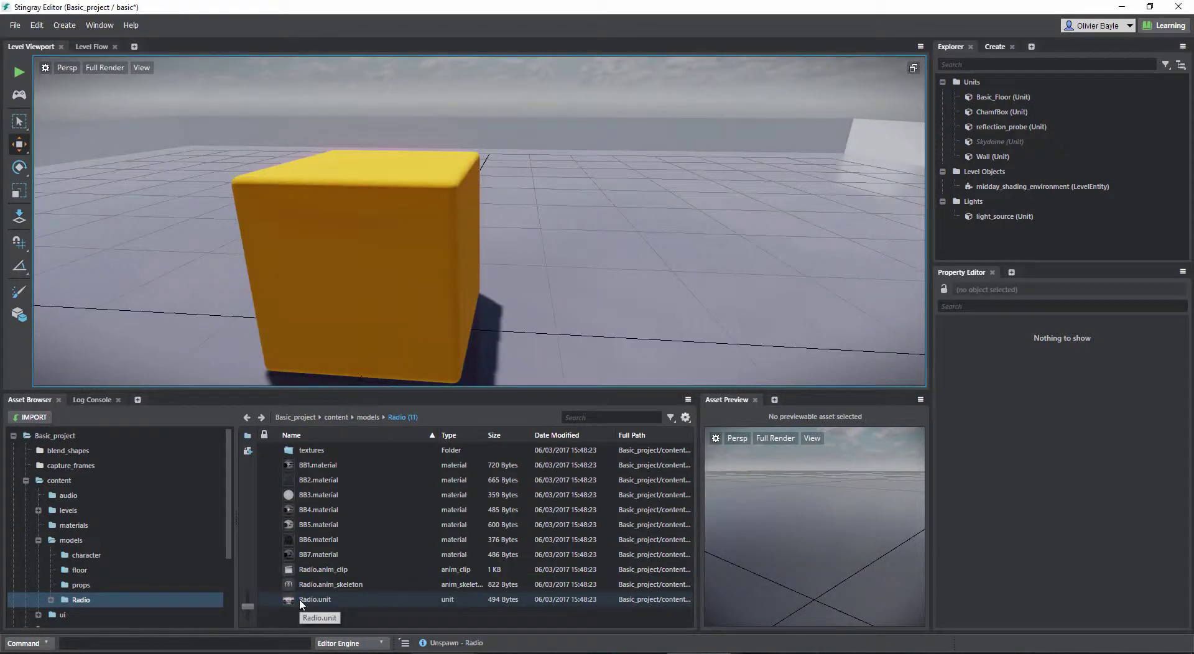
click(291, 601)
drag(291, 601, 400, 169)
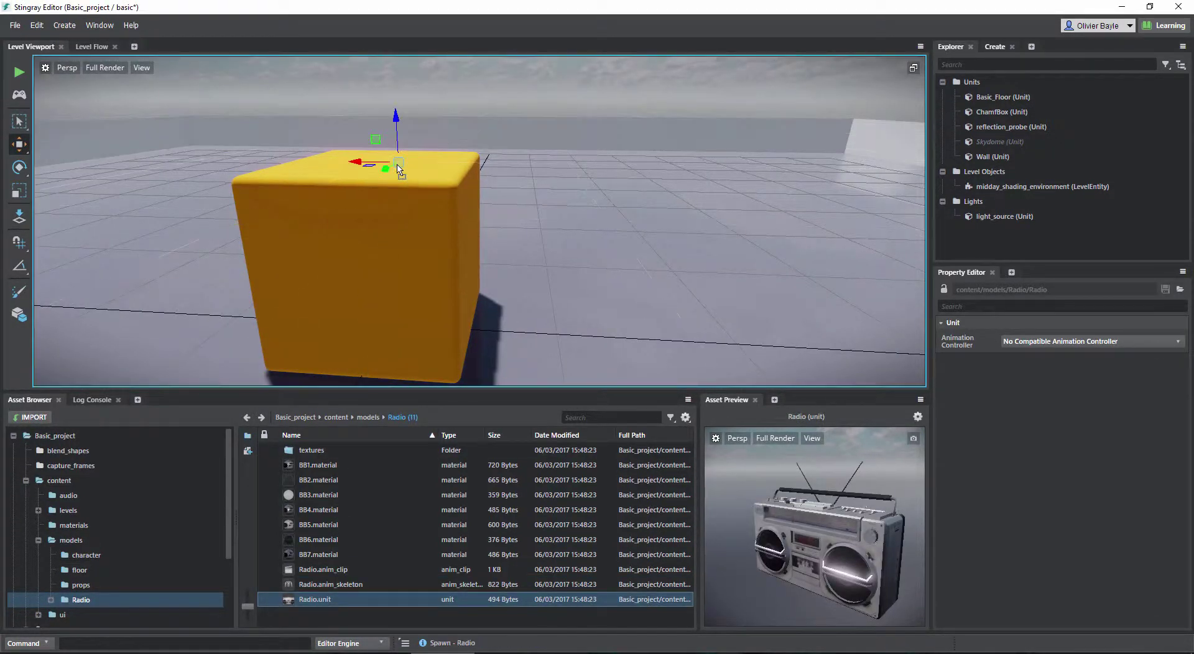
Examine where the placed radio's geometry sits in relation to its pivot, the yellow cube and the floor
scroll(494, 218, down, 3)
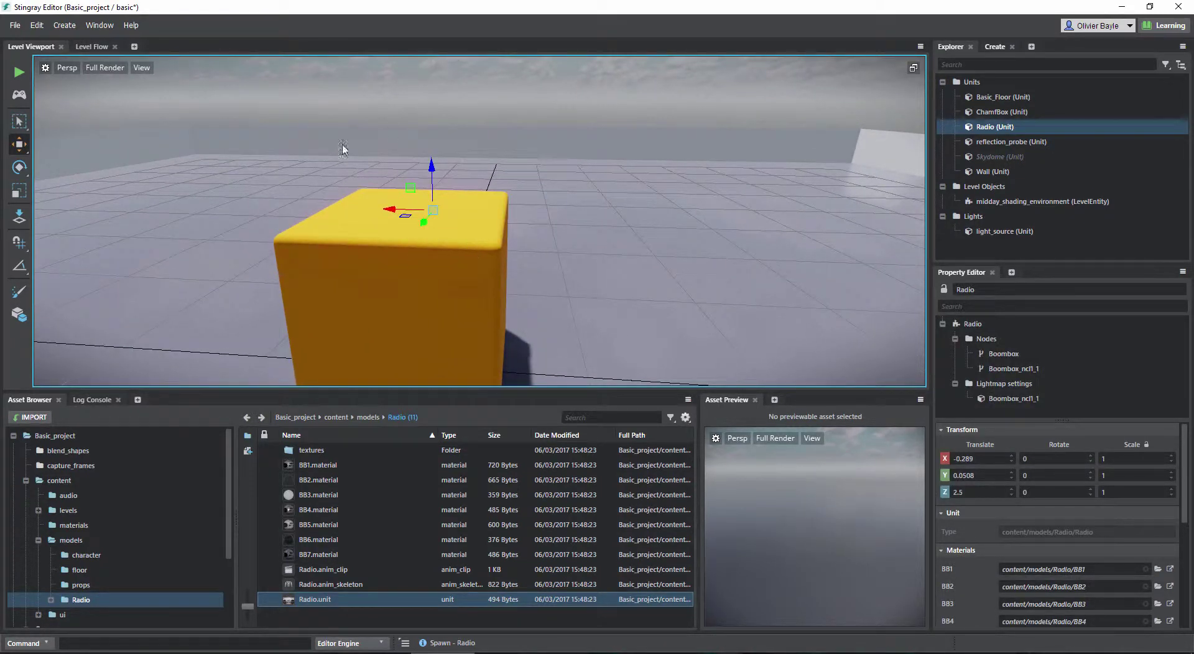
scroll(352, 223, down, 5)
alt+drag(268, 229, 537, 223)
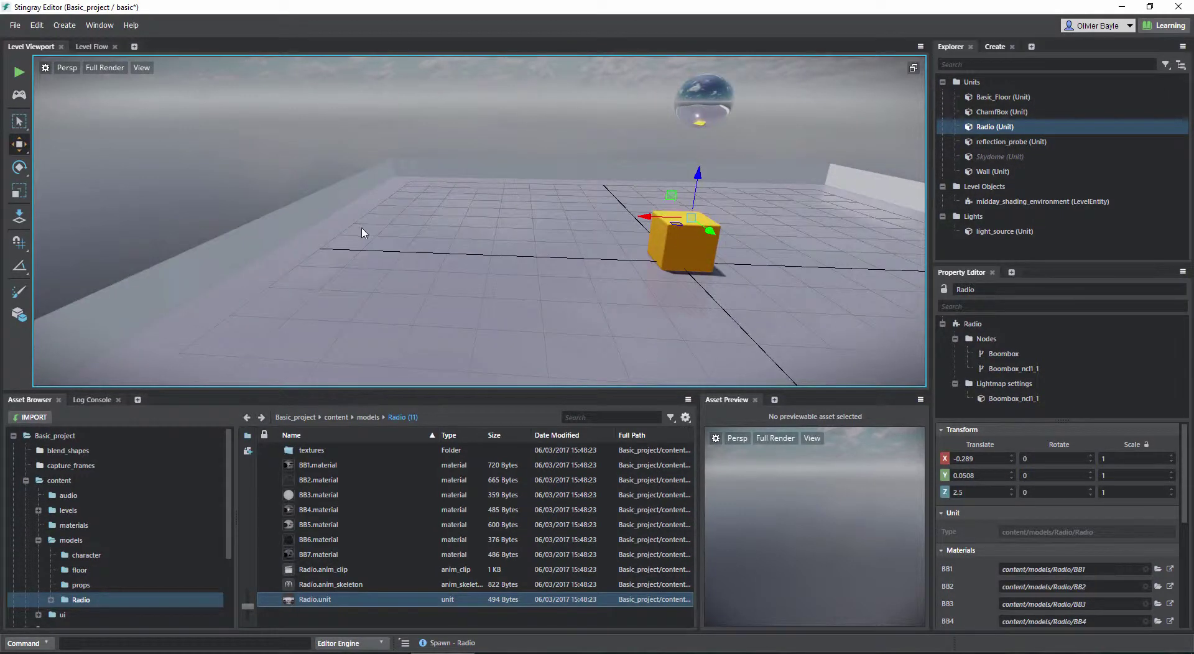
scroll(311, 242, down, 5)
alt+drag(323, 253, 485, 217)
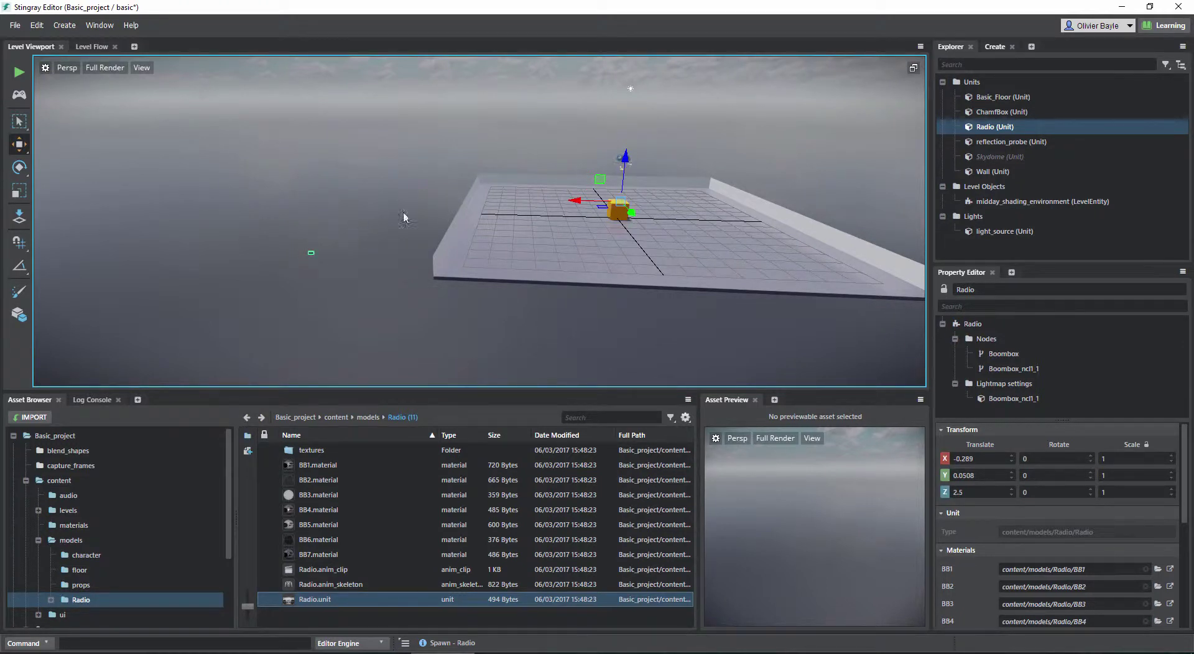
alt+middle_drag(291, 259, 502, 249)
scroll(327, 257, up, 3)
scroll(315, 259, down, 2)
scroll(518, 212, up, 3)
scroll(451, 287, down, 3)
alt+middle_drag(485, 301, 280, 295)
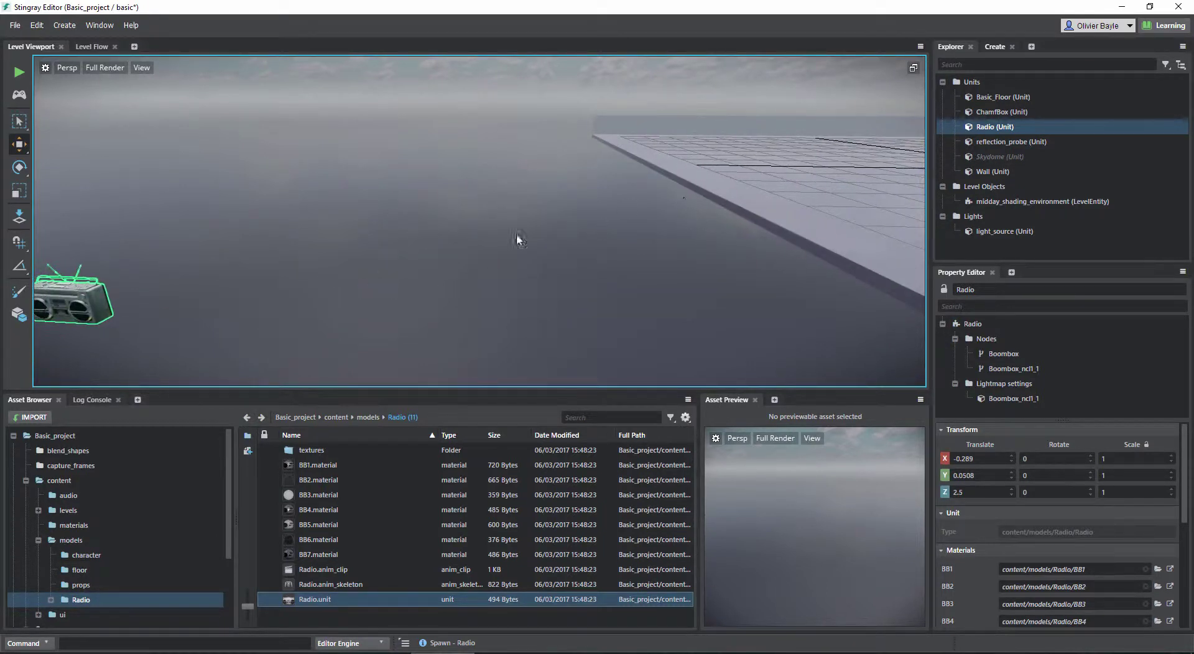
scroll(584, 236, down, 5)
alt+middle_drag(566, 237, 503, 280)
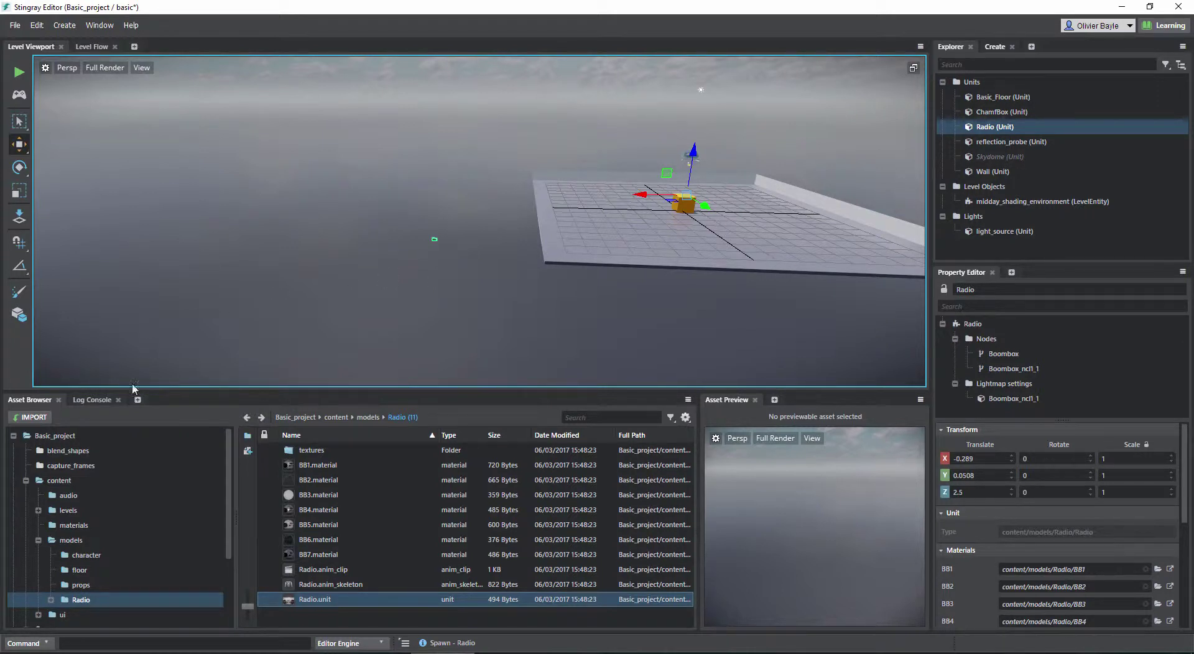
Create a second folder named Radio1 inside content/models and open it
click(51, 543)
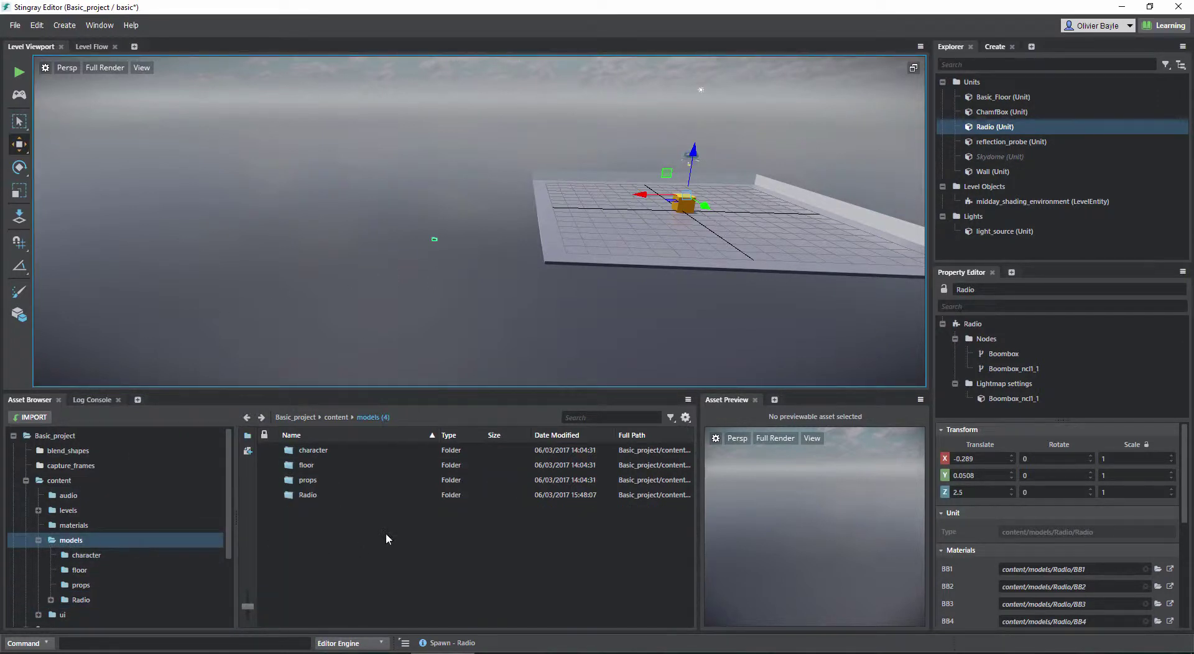
right_click(386, 539)
click(241, 437)
click(241, 437)
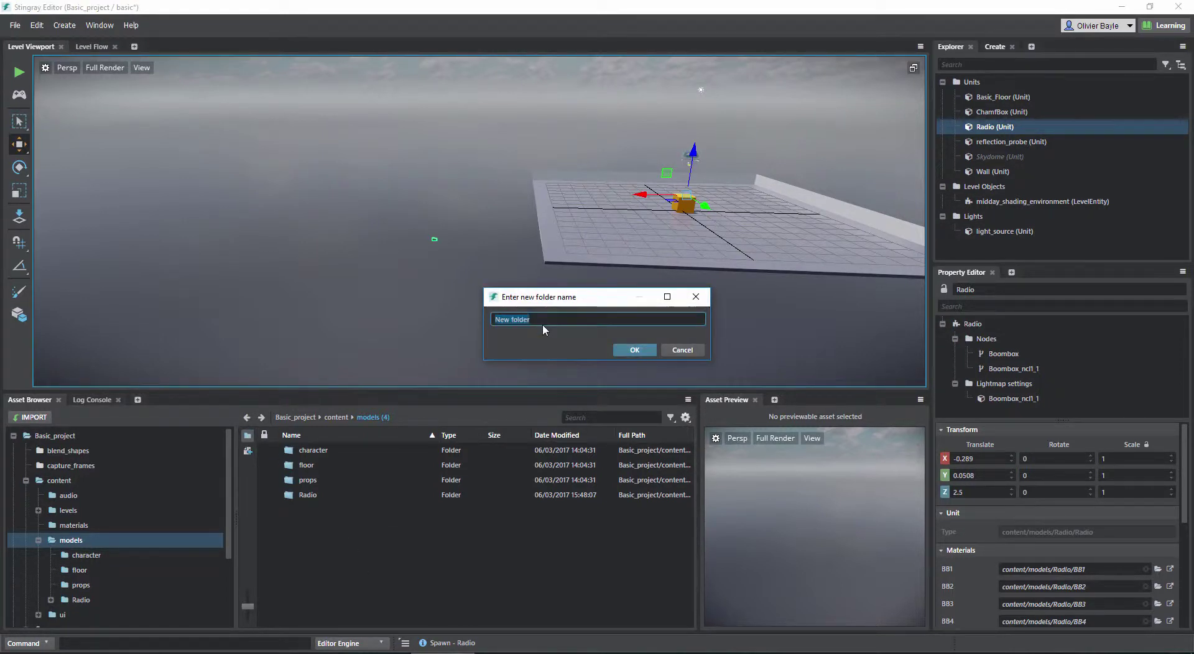
text(Radio1)
key(Return)
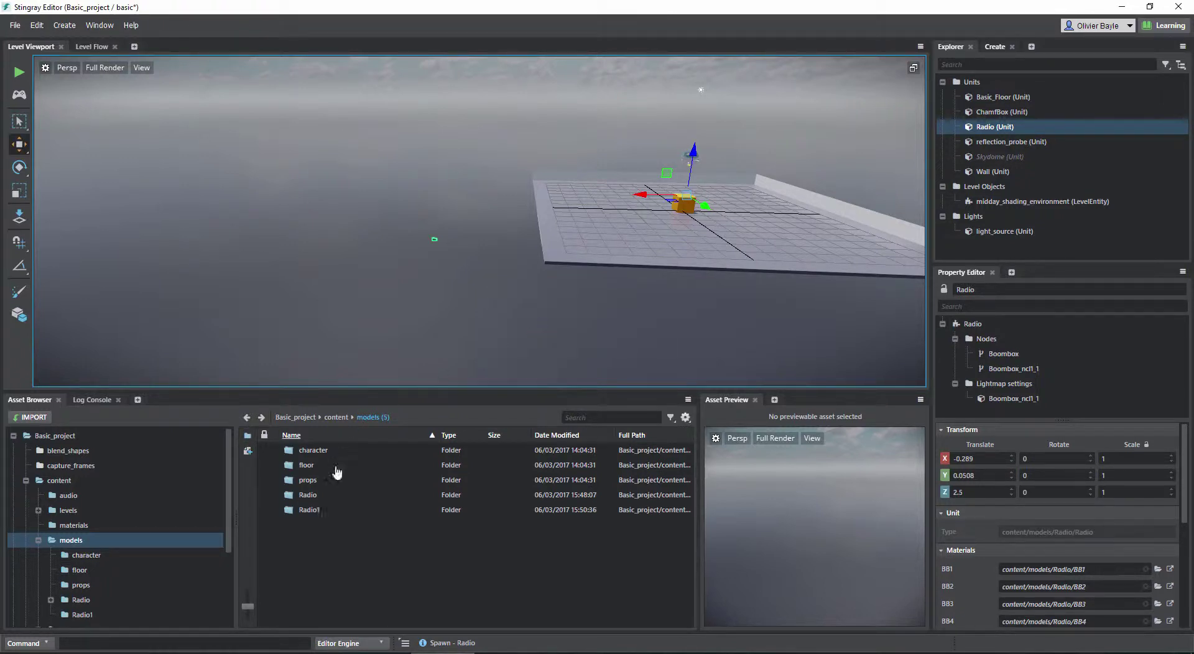
double_click(308, 511)
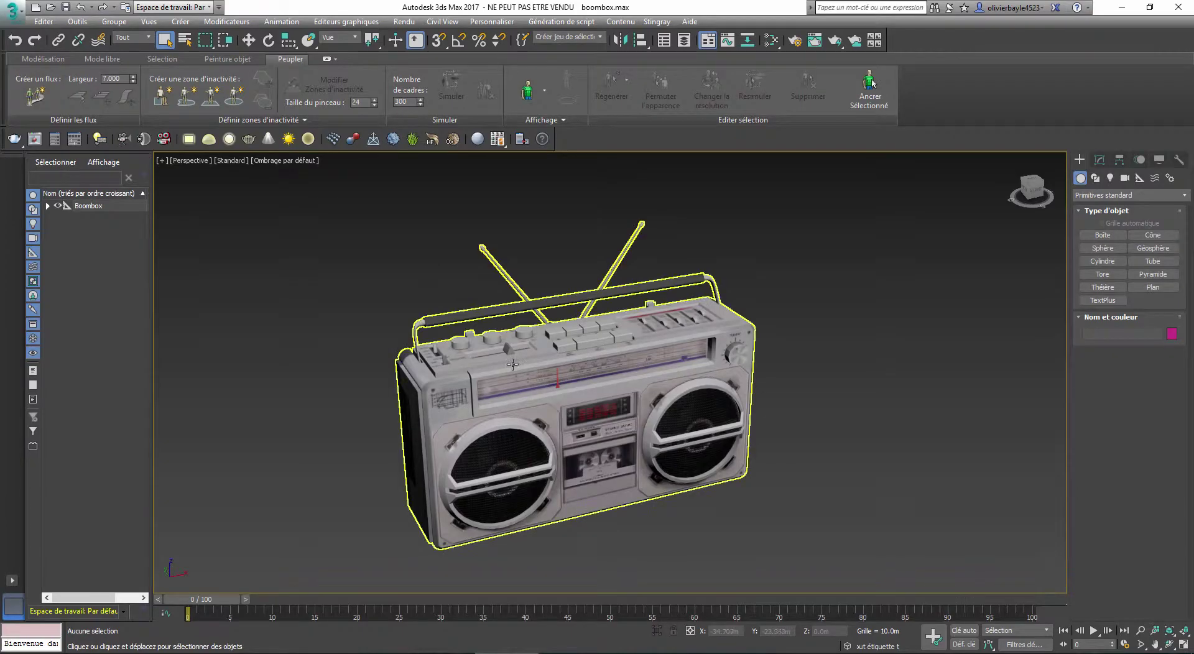
Move the boombox to the world origin by setting its absolute X, Y and Z position to 0
click(512, 365)
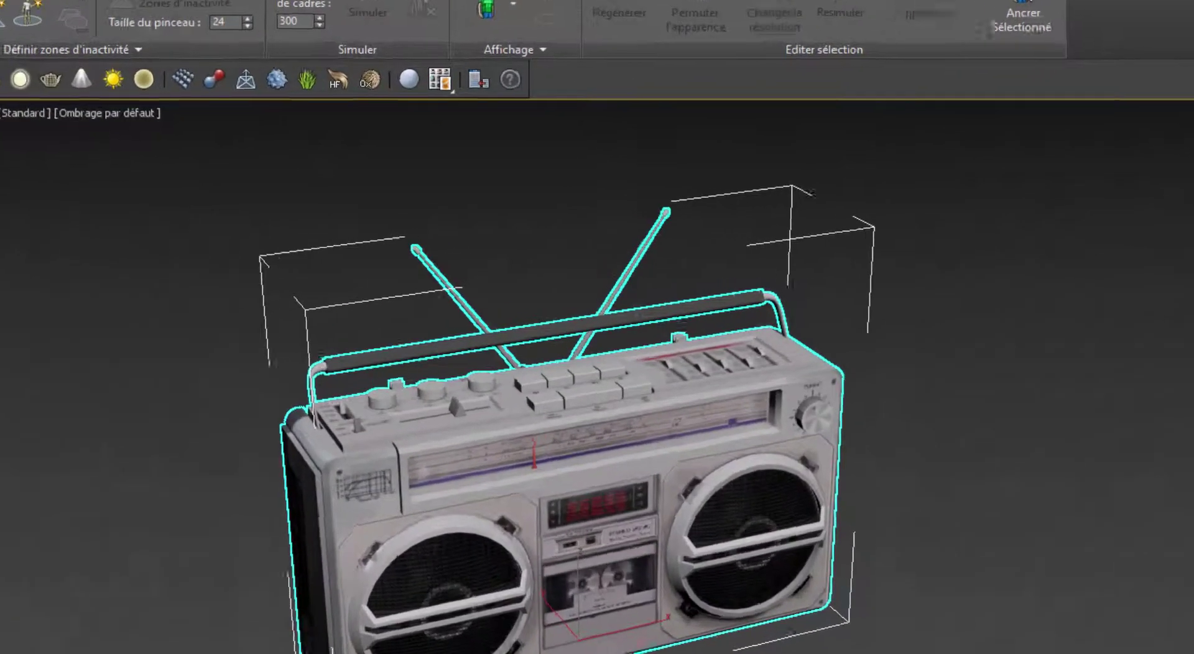
right_click(249, 41)
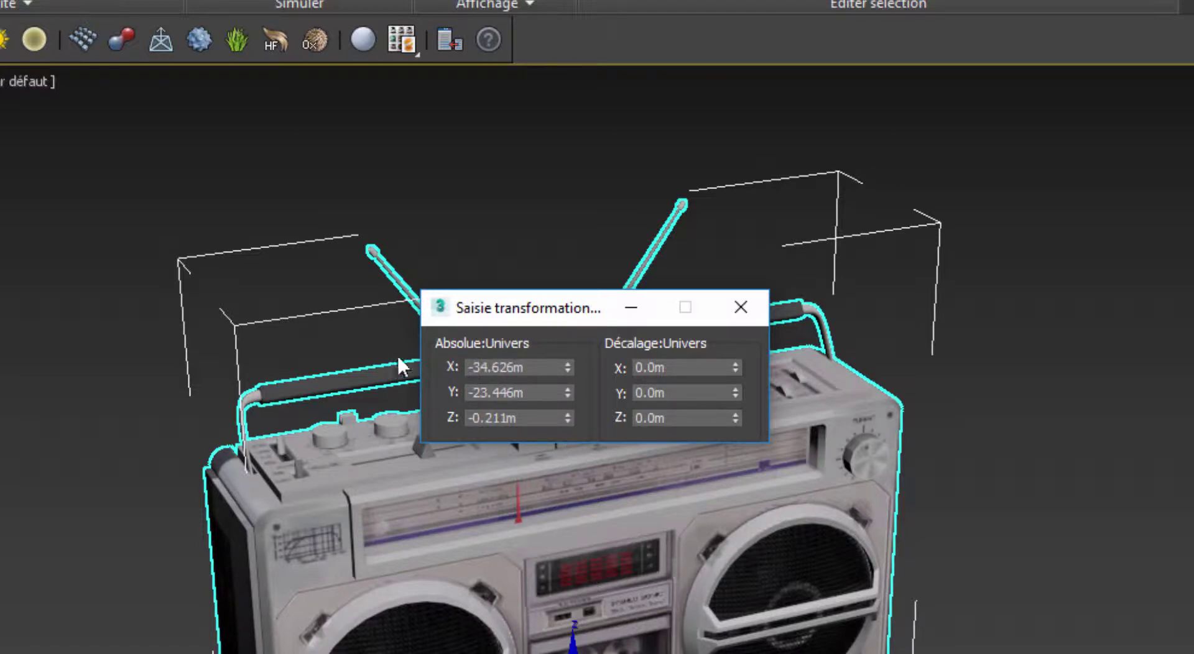
drag(545, 368, 432, 367)
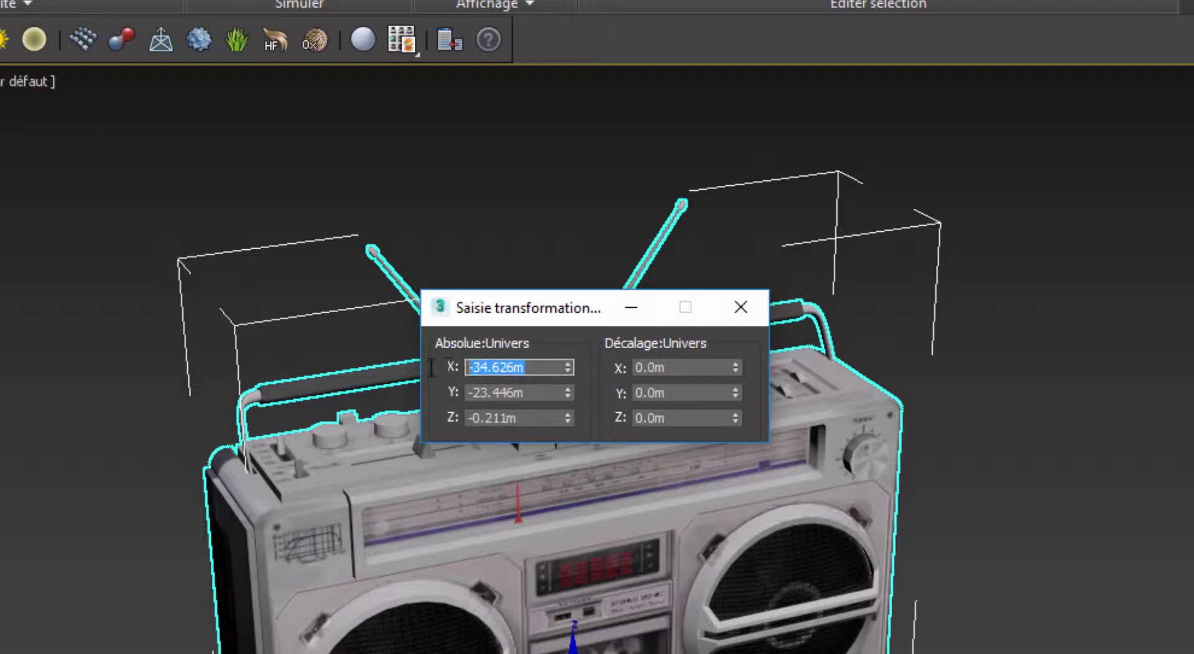
text(0)
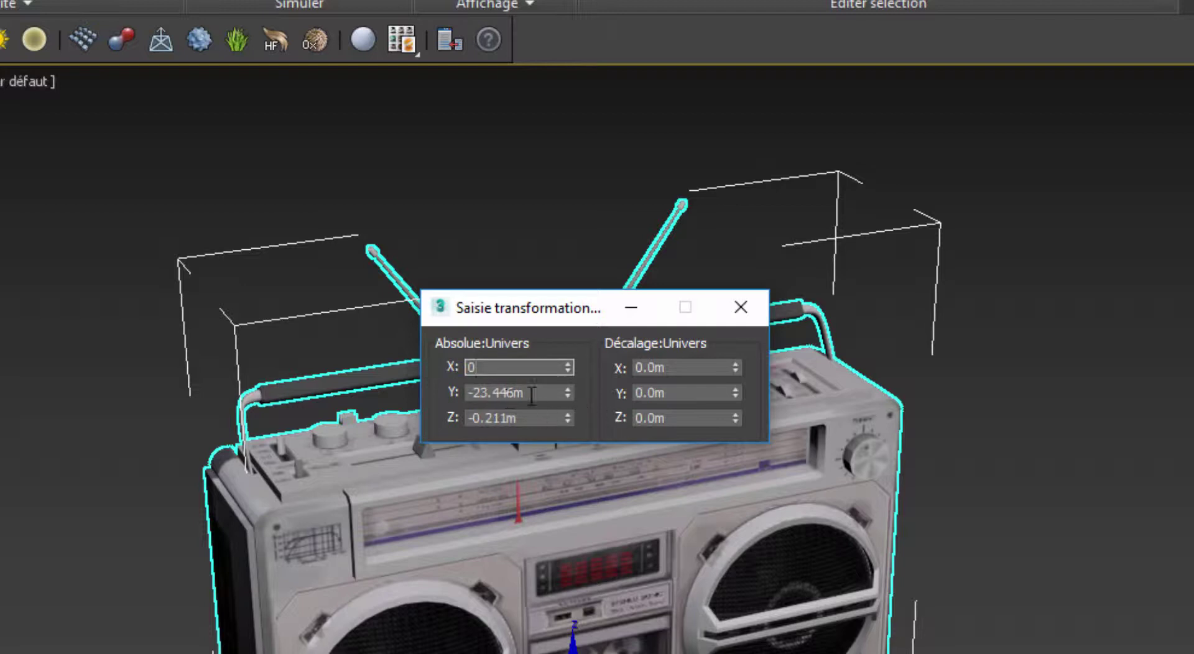
key(Tab)
text(0)
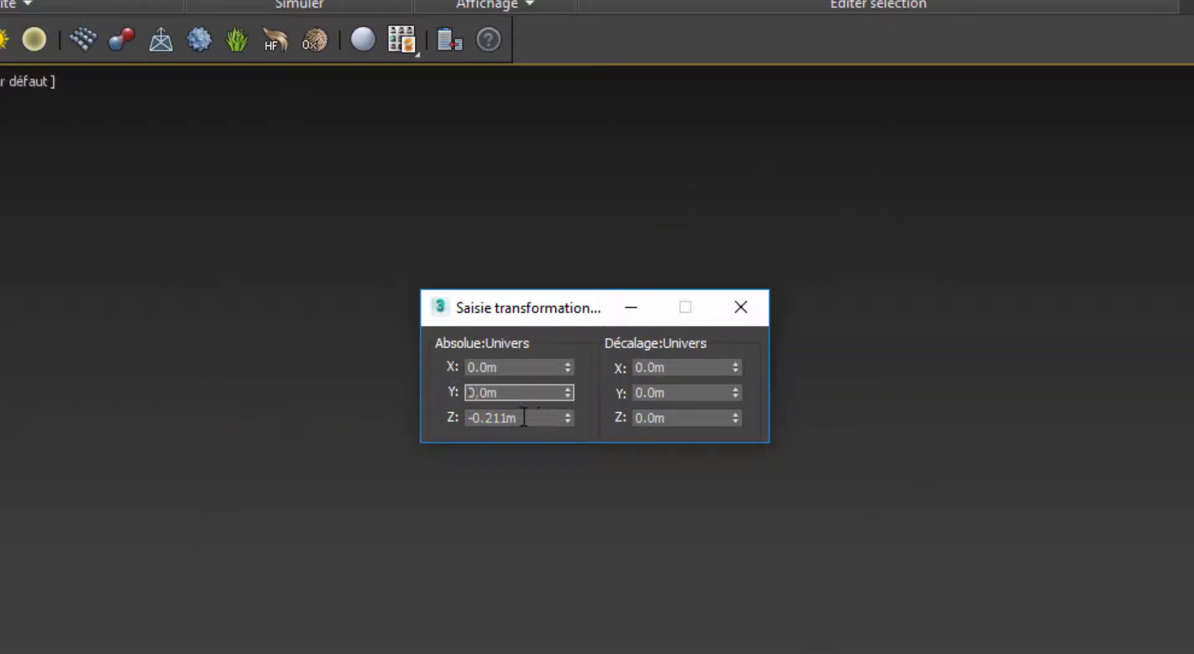
key(Tab)
click(504, 418)
drag(529, 418, 466, 418)
text(0)
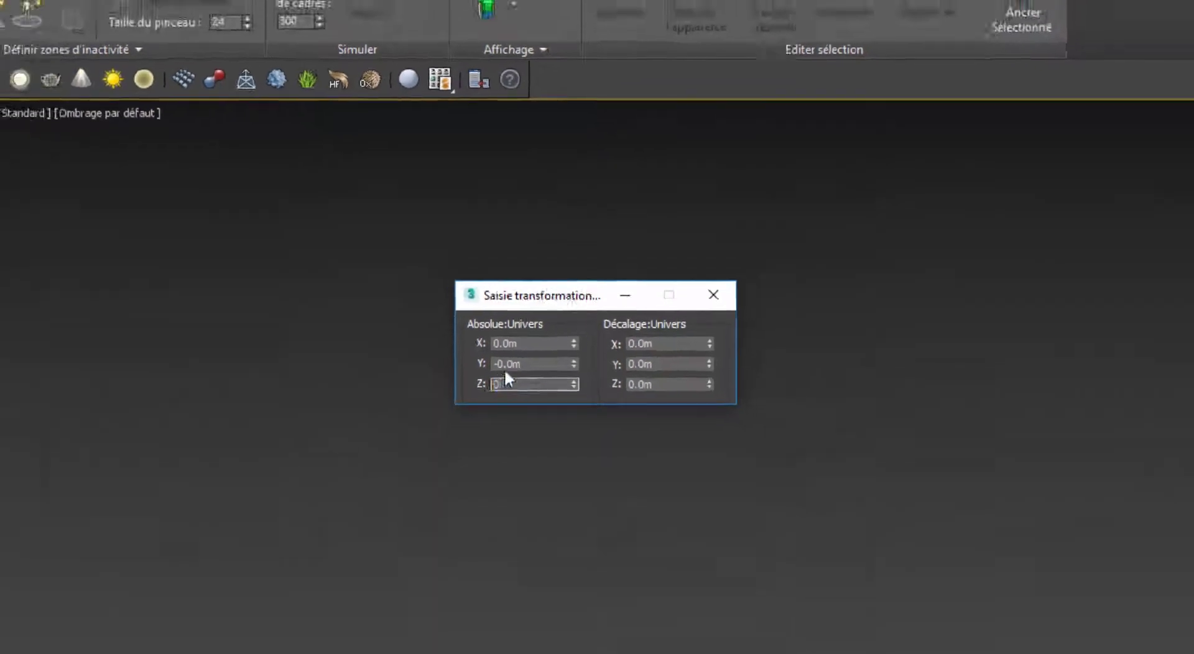
double_click(487, 393)
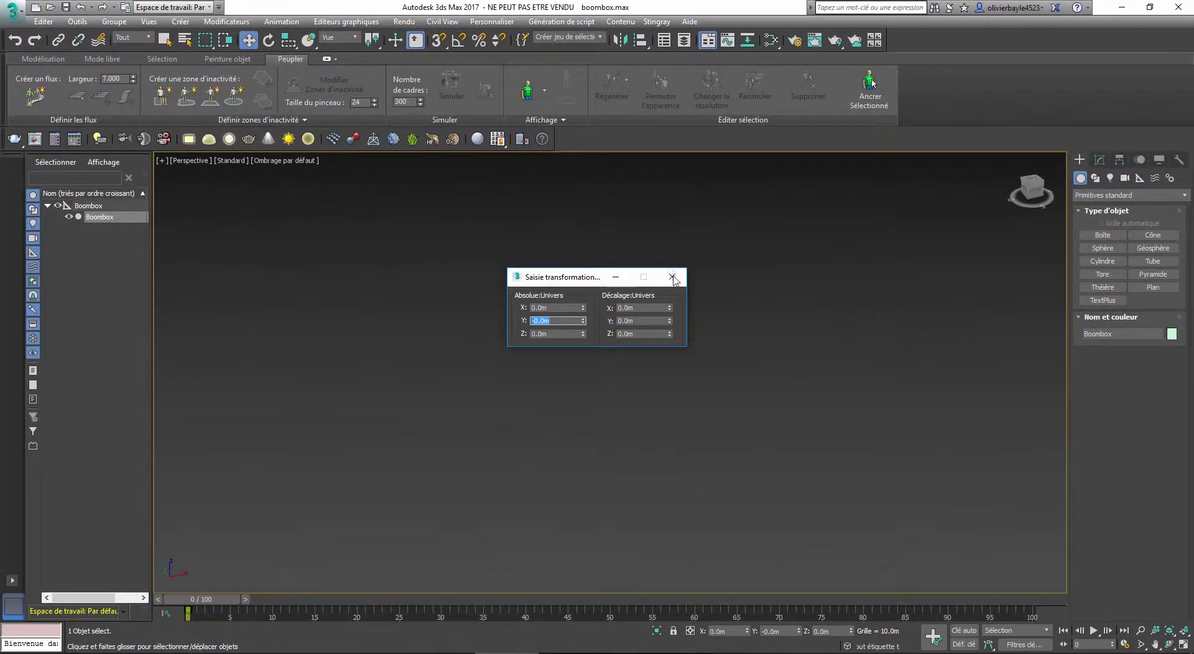
click(672, 277)
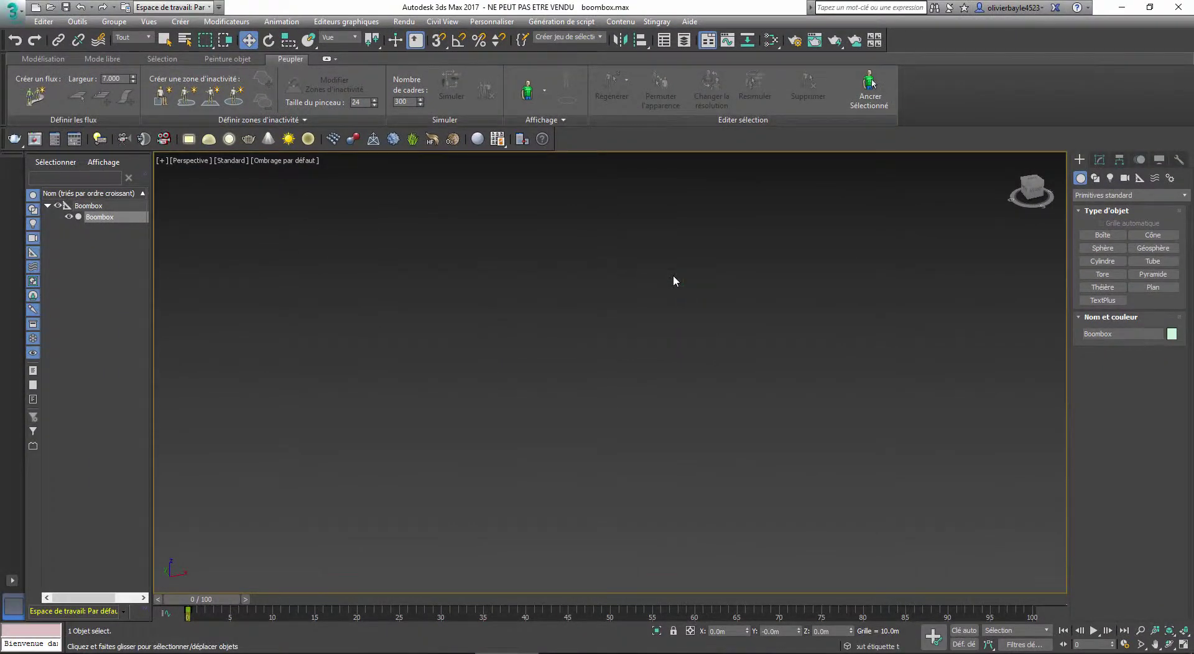
Export the repositioned boombox as Radio1 in FBX format to the VillageBIM Stingray Shader folder, keeping the default export options
scroll(673, 280, down, 5)
middle_drag(672, 280, 647, 357)
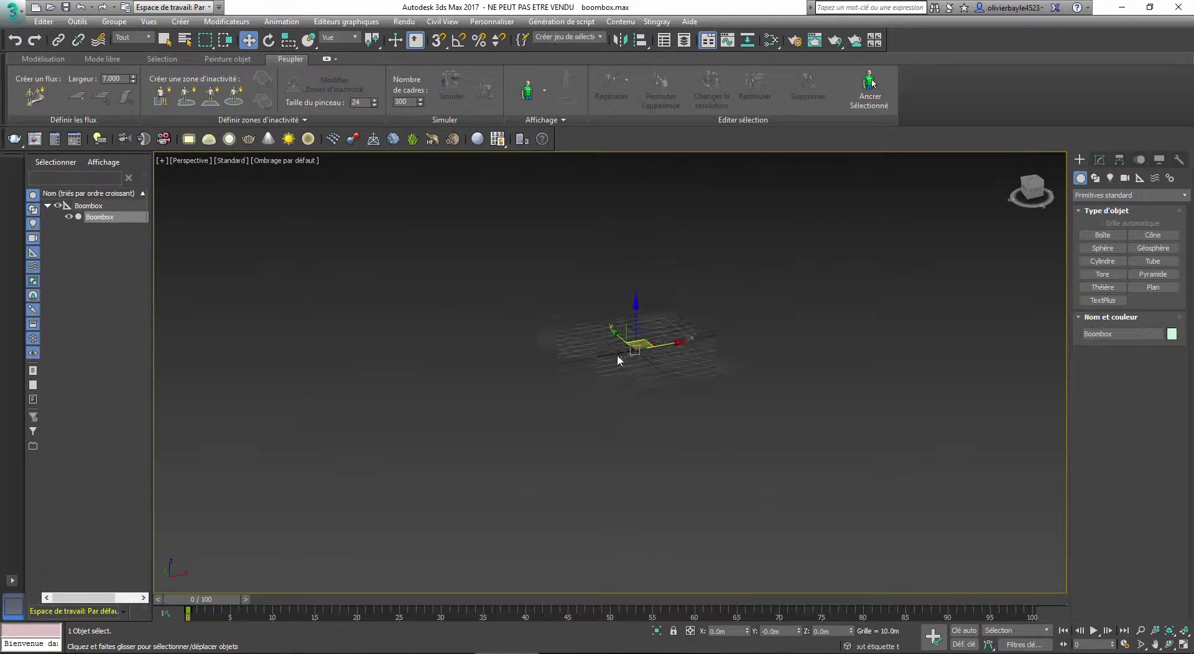
scroll(692, 287, up, 10)
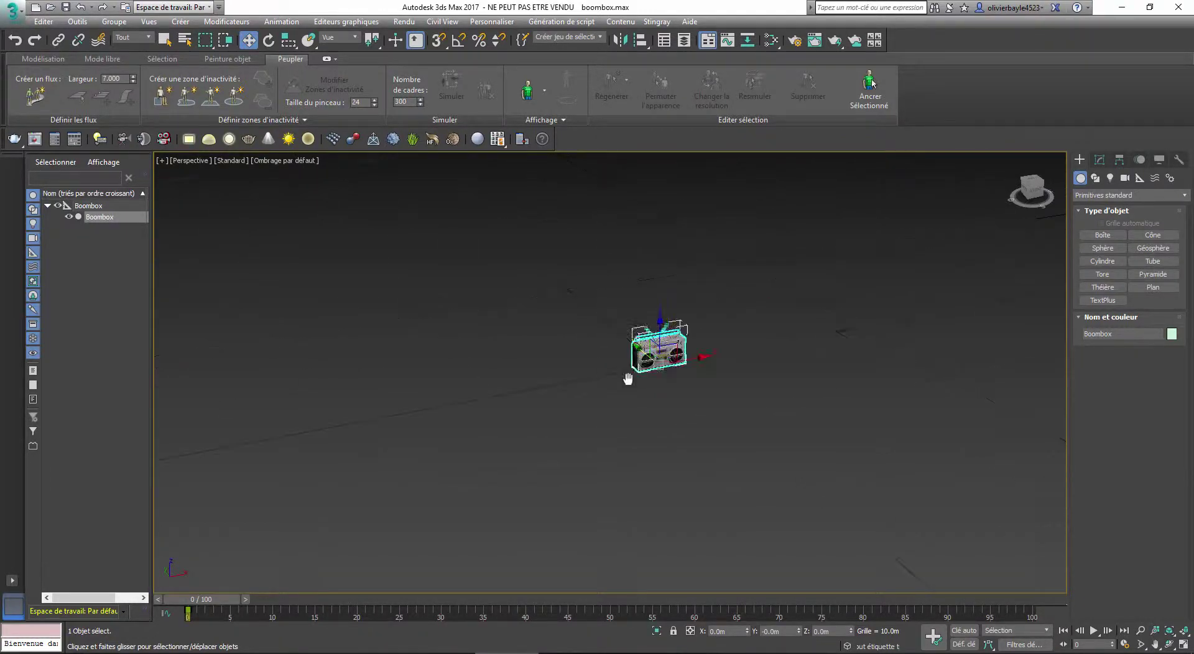
scroll(620, 387, up, 5)
scroll(620, 387, down, 2)
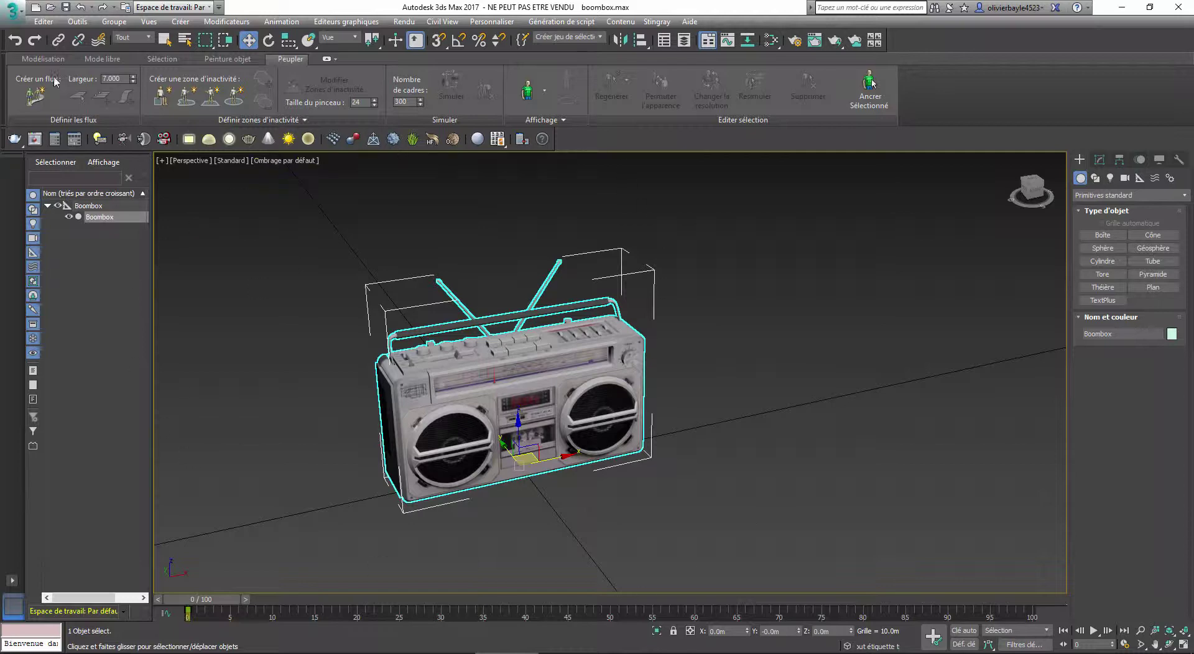
click(21, 18)
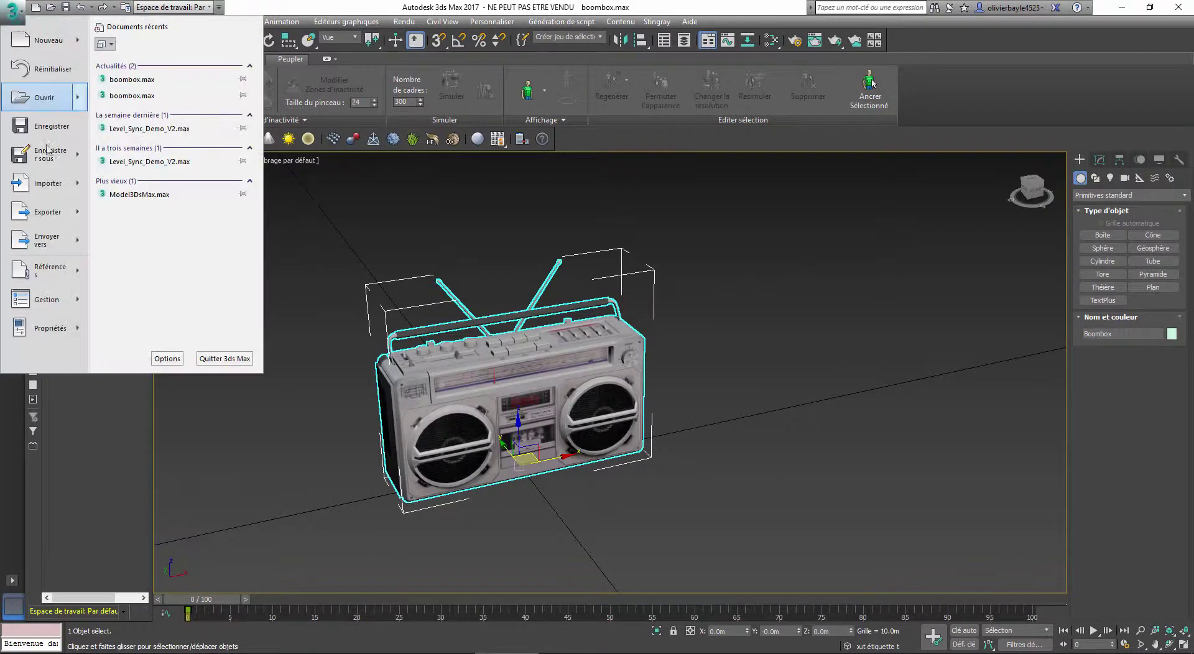
click(32, 213)
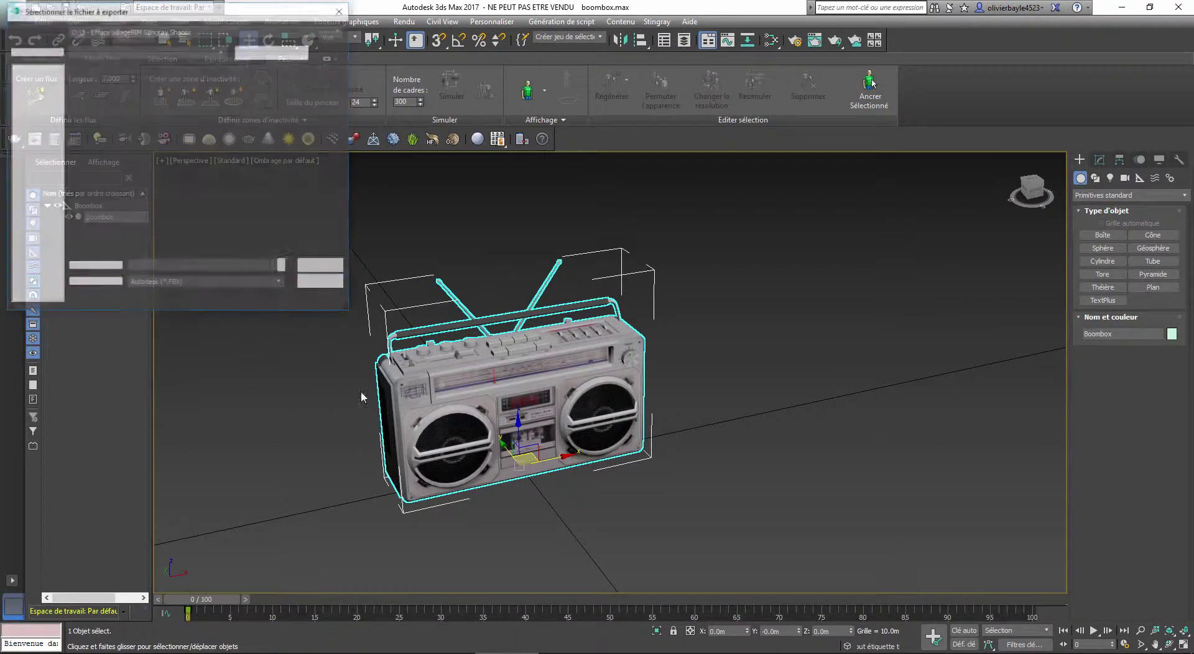
text(Ra)
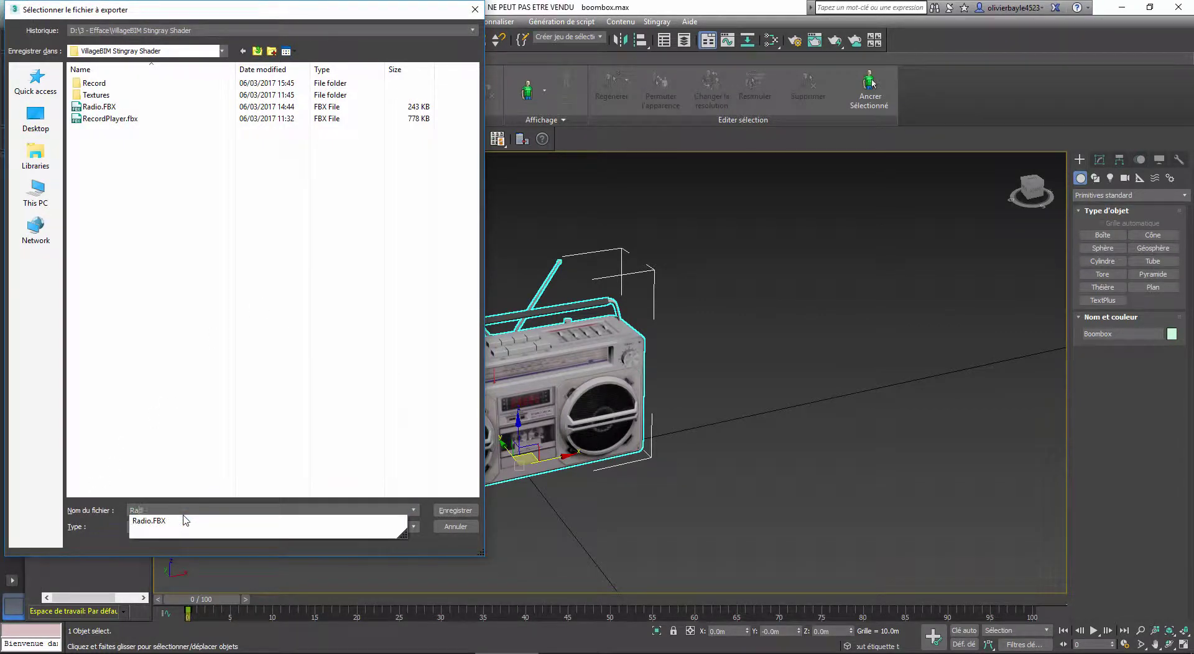
text(dio1)
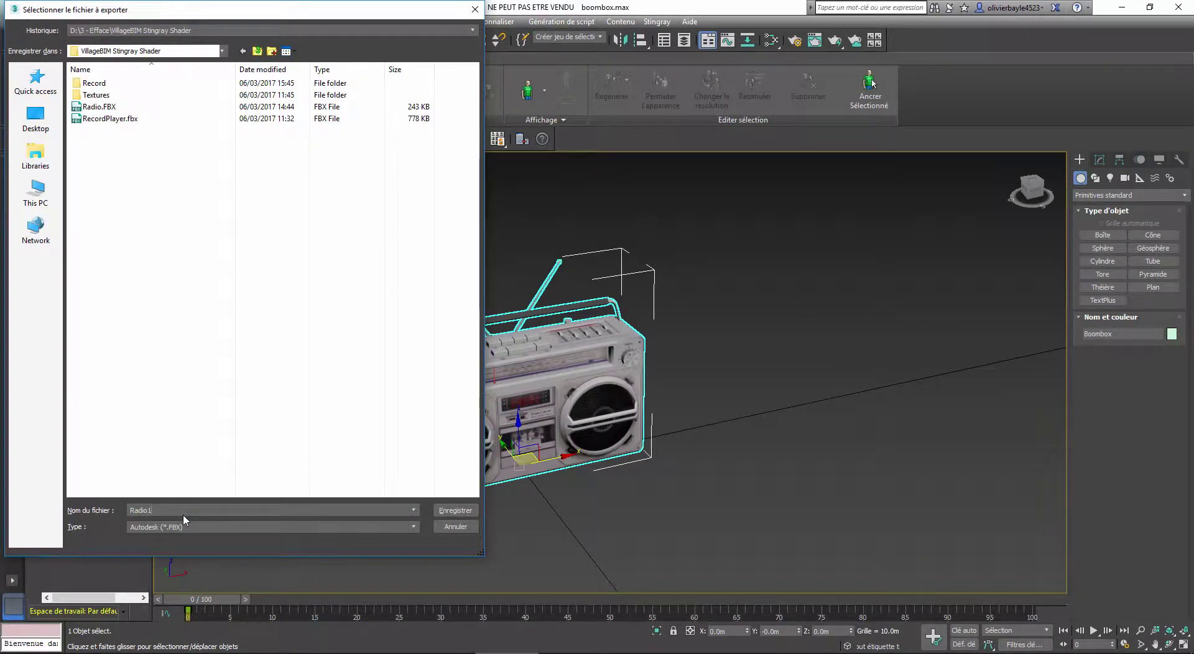
key(Return)
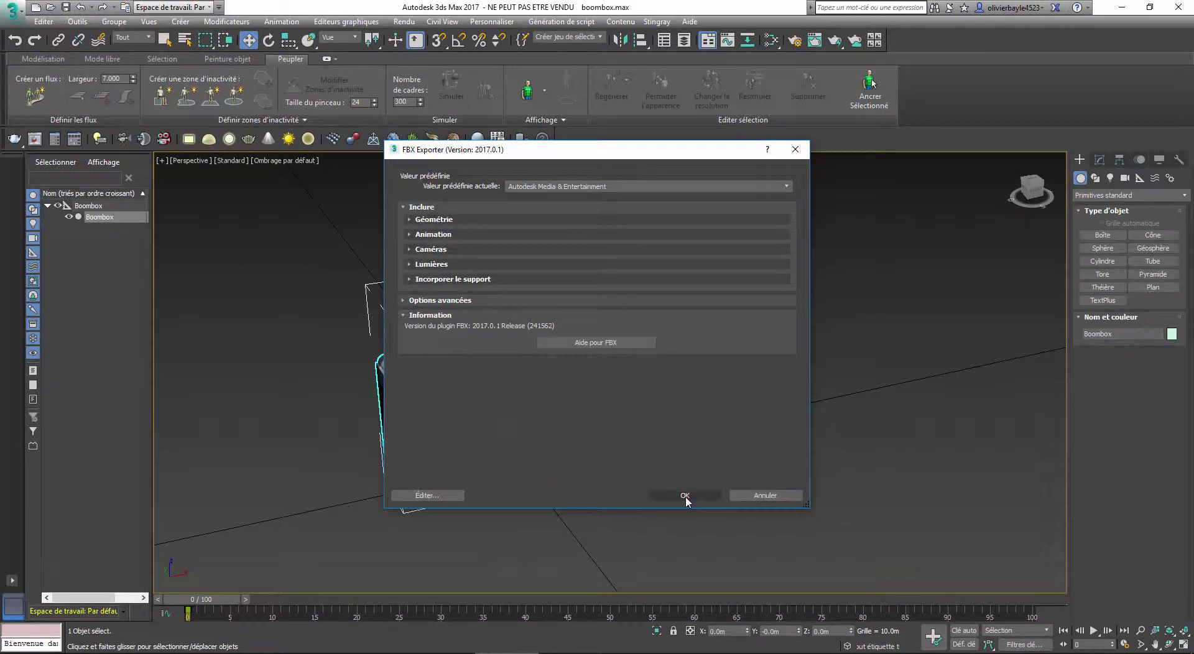
click(685, 496)
Bring Radio1.FBX from the file explorer into Stingray's content/models/Radio1 folder and import it with the default options
click(348, 652)
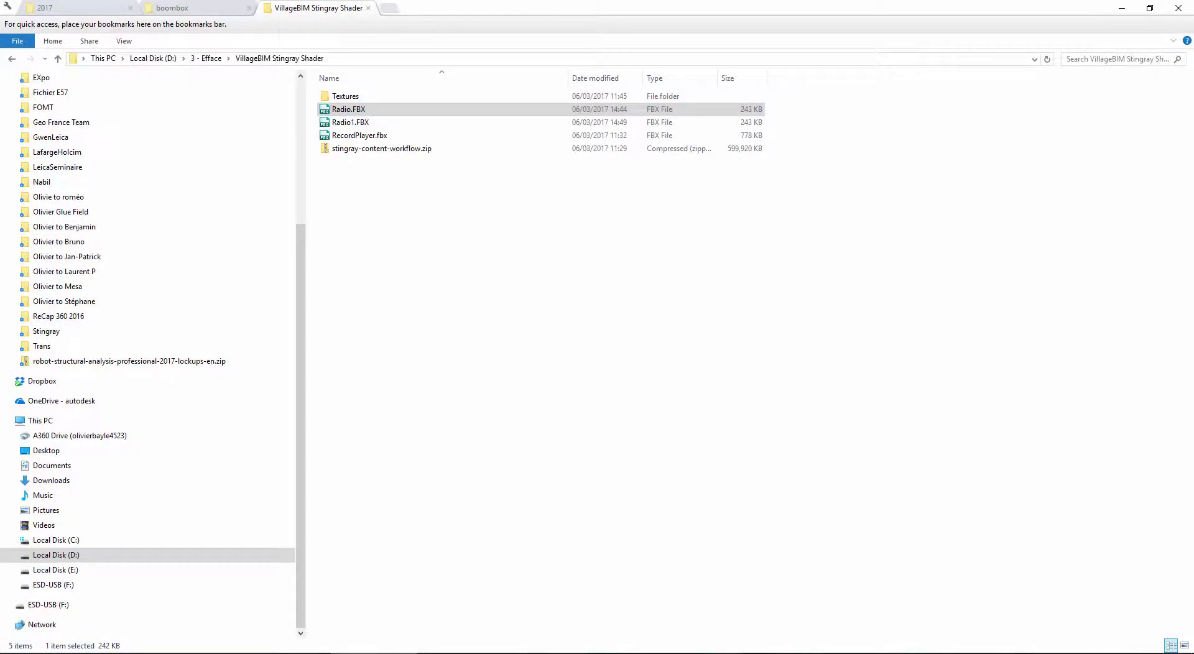
click(358, 123)
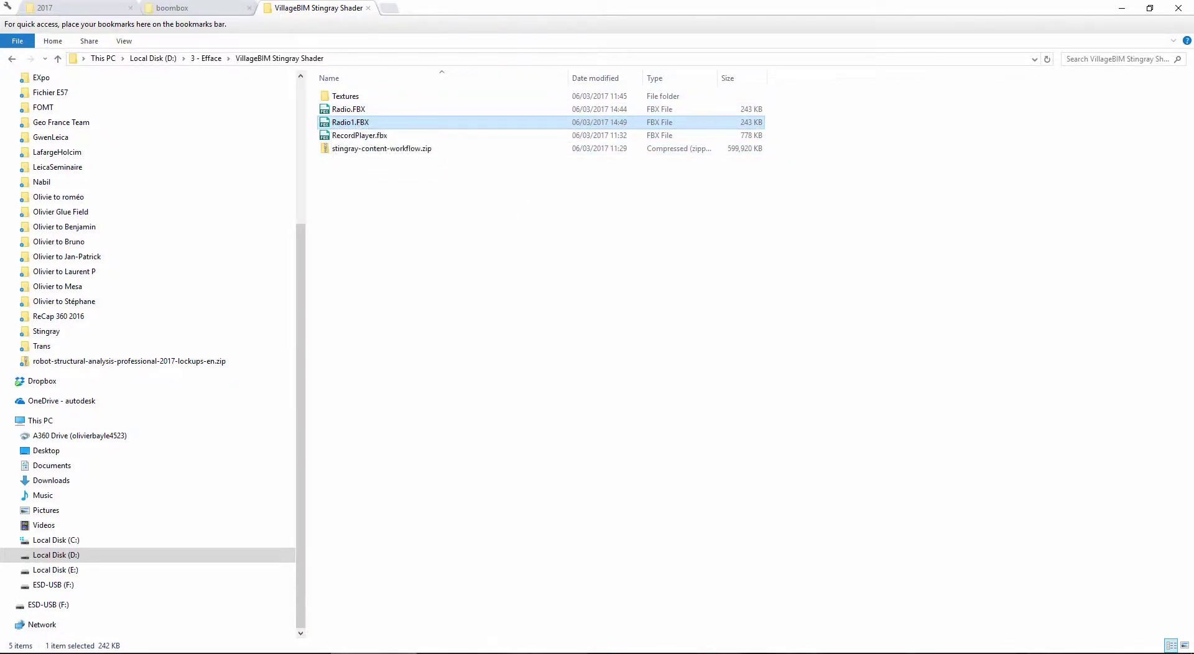
key(alt+Tab)
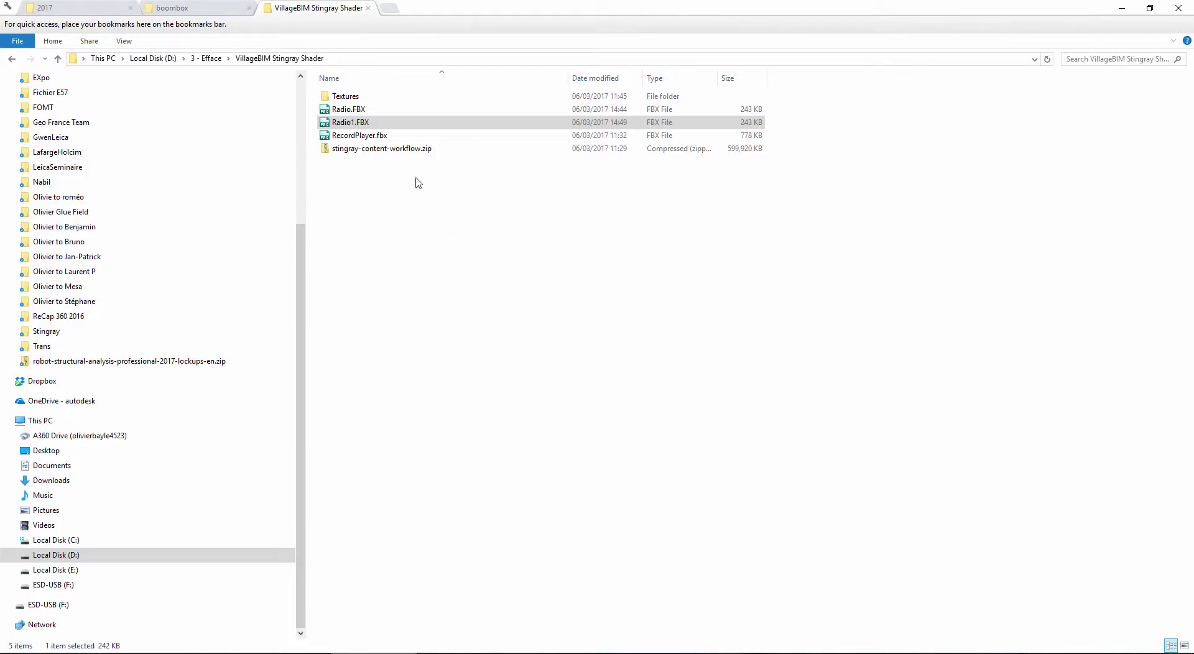
key(alt+Tab)
drag(340, 129, 544, 550)
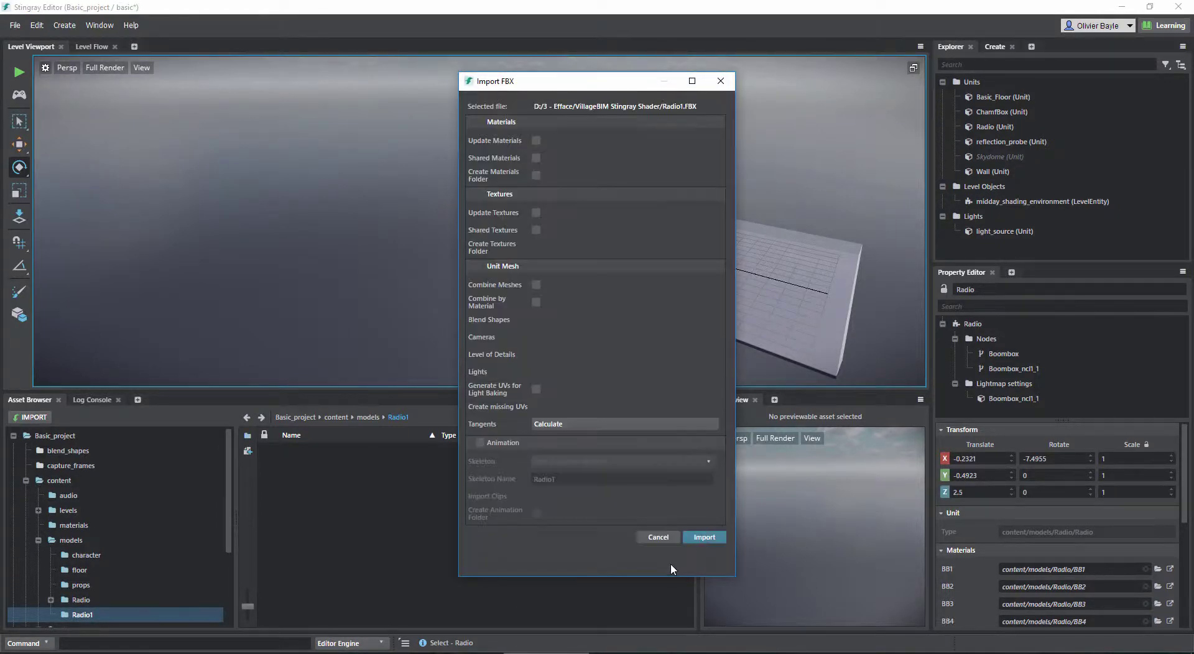
click(704, 539)
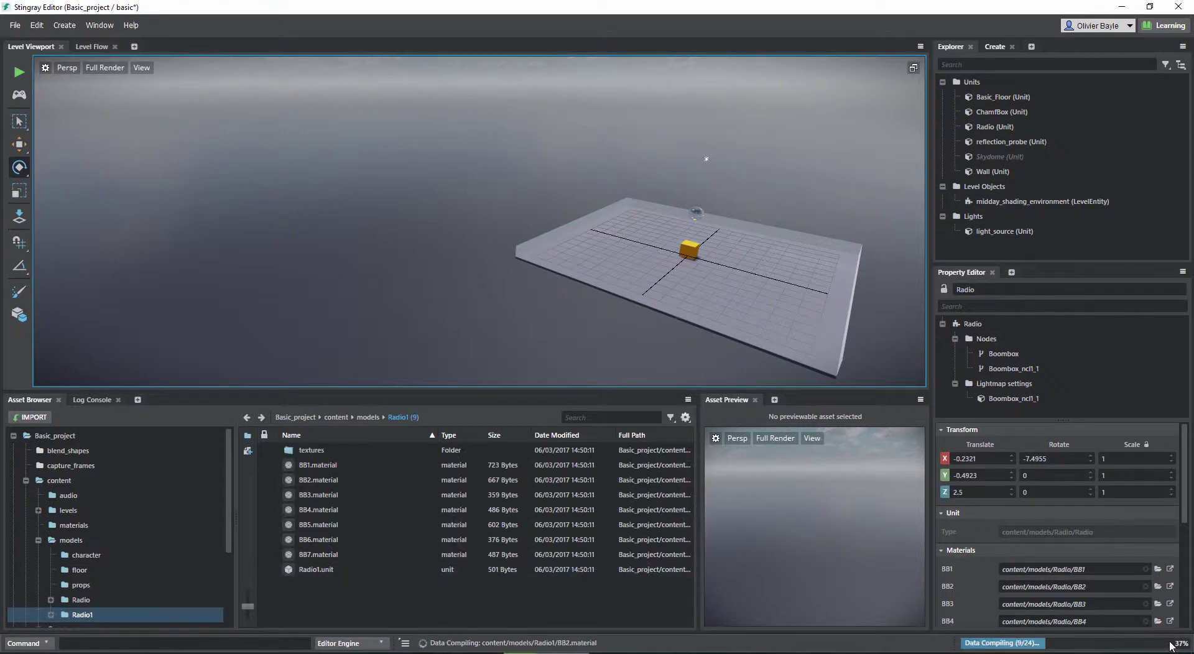
Place Radio1.unit in the level on top of the yellow cube and view it up close
middle_drag(560, 316, 483, 337)
scroll(504, 315, up, 5)
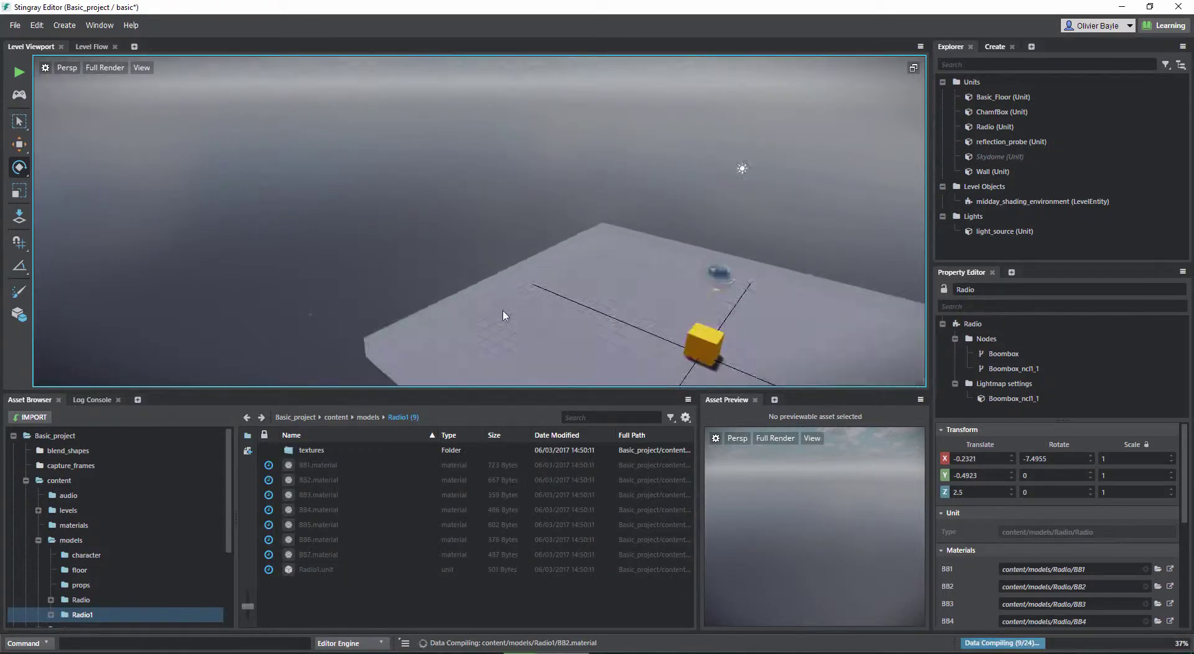
middle_drag(365, 234, 474, 262)
scroll(496, 270, up, 6)
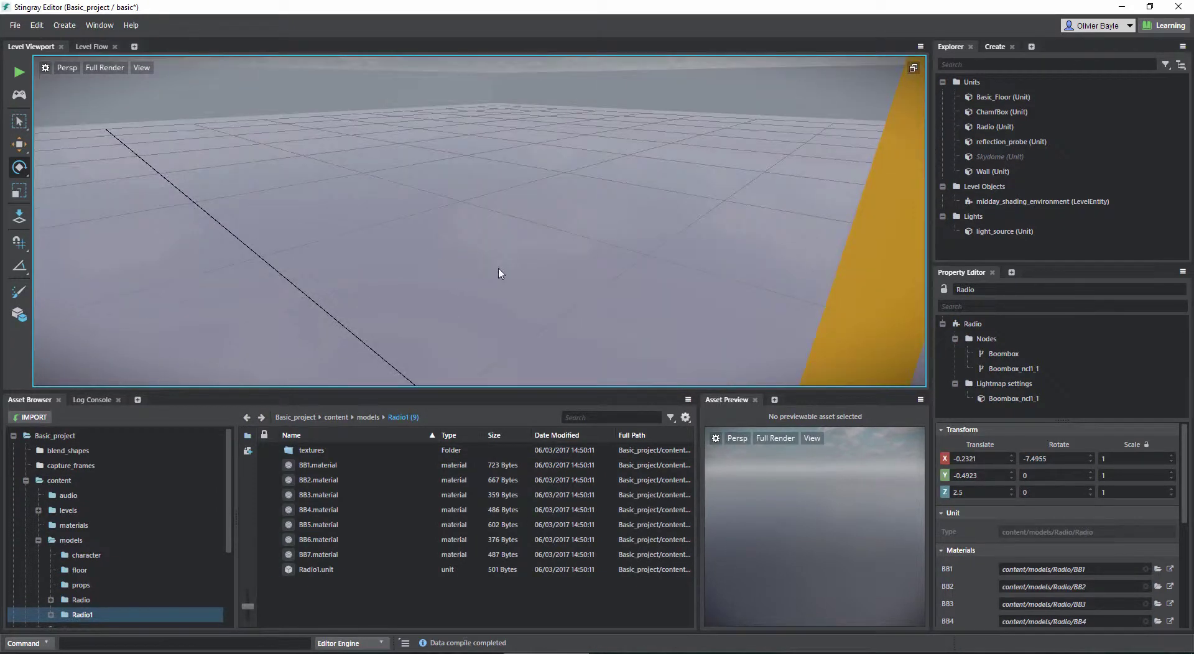
scroll(499, 273, down, 3)
middle_drag(584, 269, 438, 272)
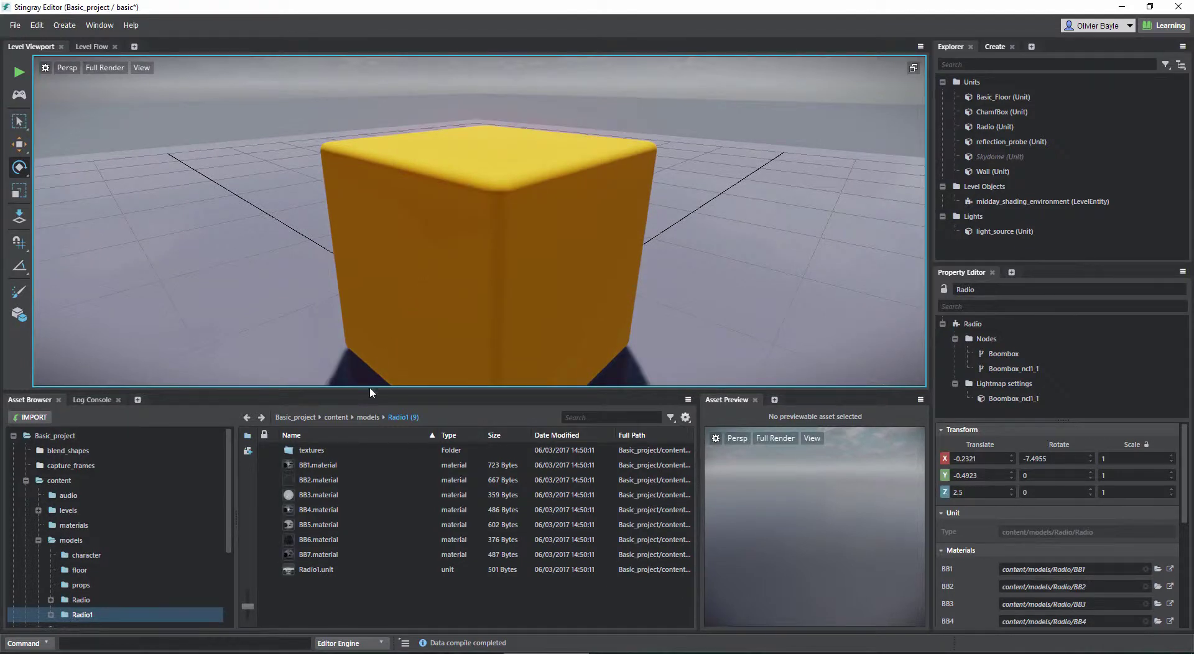
drag(316, 569, 494, 163)
alt+drag(401, 205, 498, 249)
scroll(392, 240, up, 3)
scroll(392, 240, down, 2)
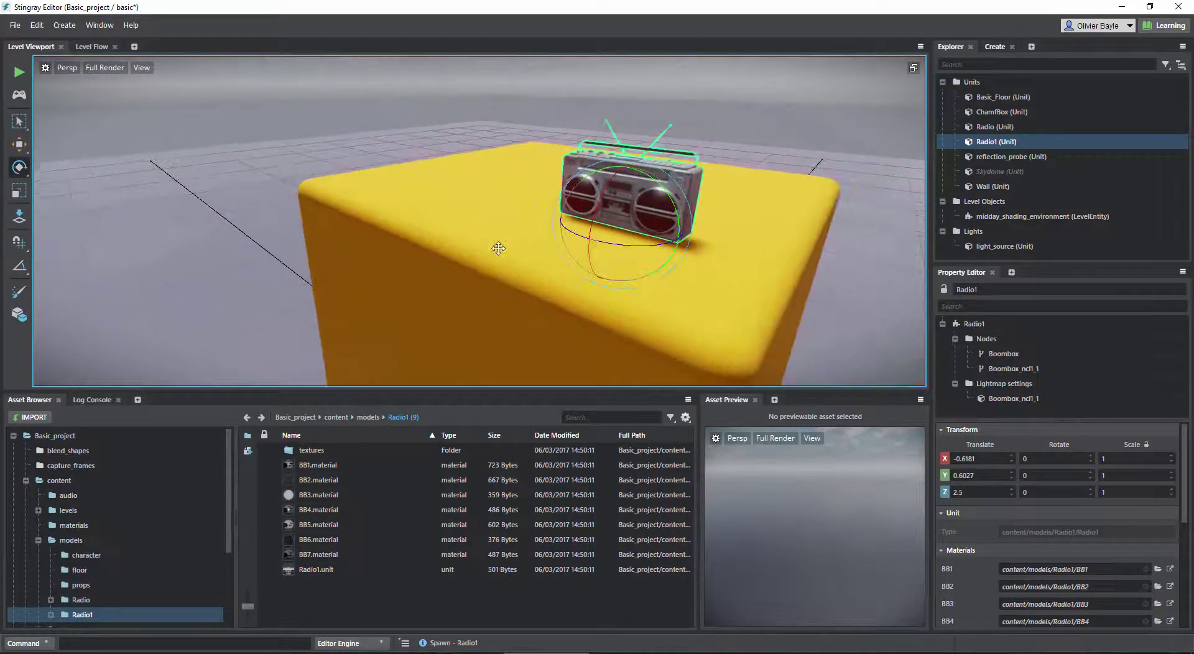
Try rotating the Radio1 unit around its pivot, and reset its X, Y and Z rotation to 0
drag(622, 188, 563, 235)
drag(1058, 460, 871, 463)
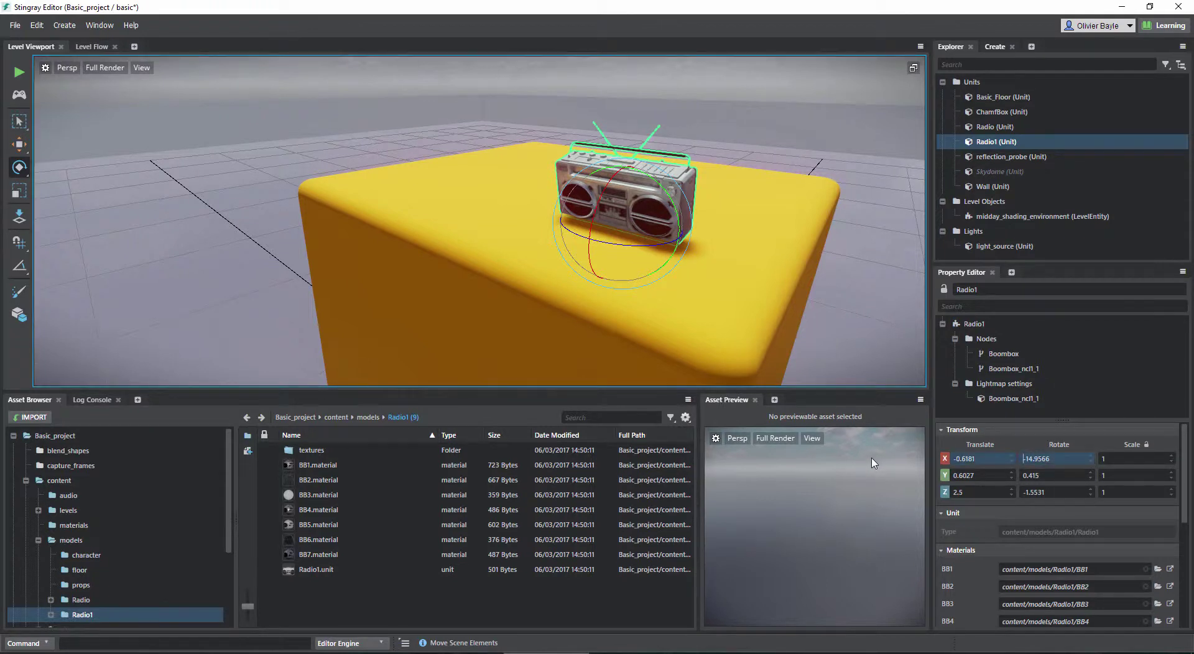
drag(1060, 462, 1001, 478)
text(0)
double_click(1055, 492)
text(0)
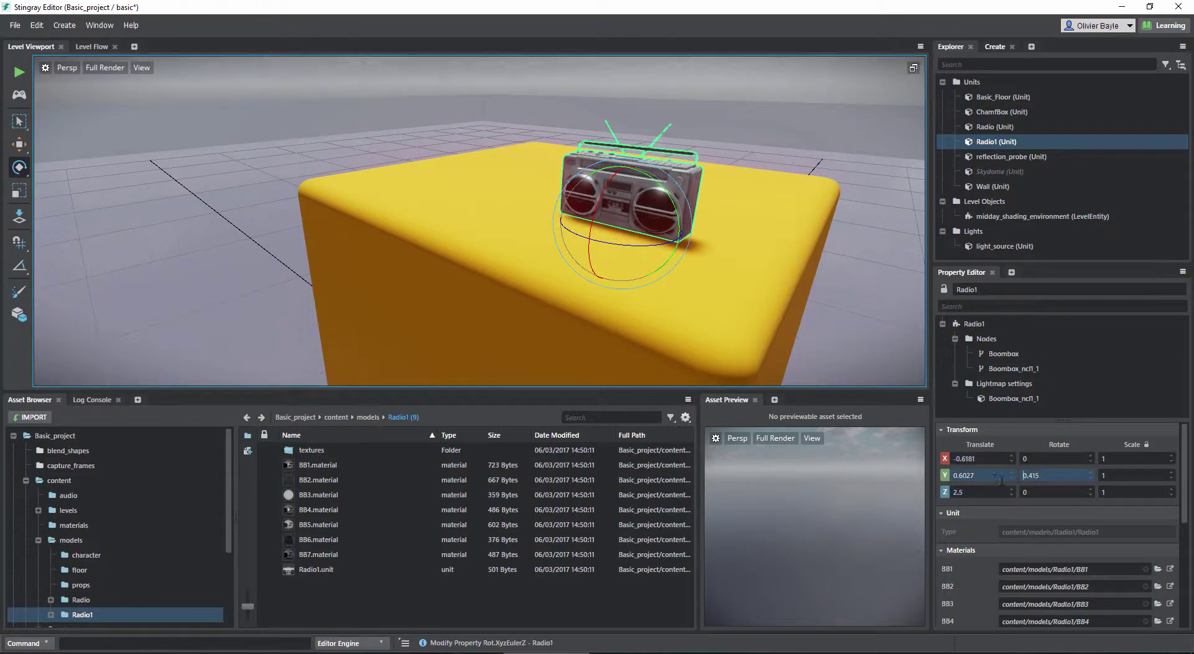
text(0)
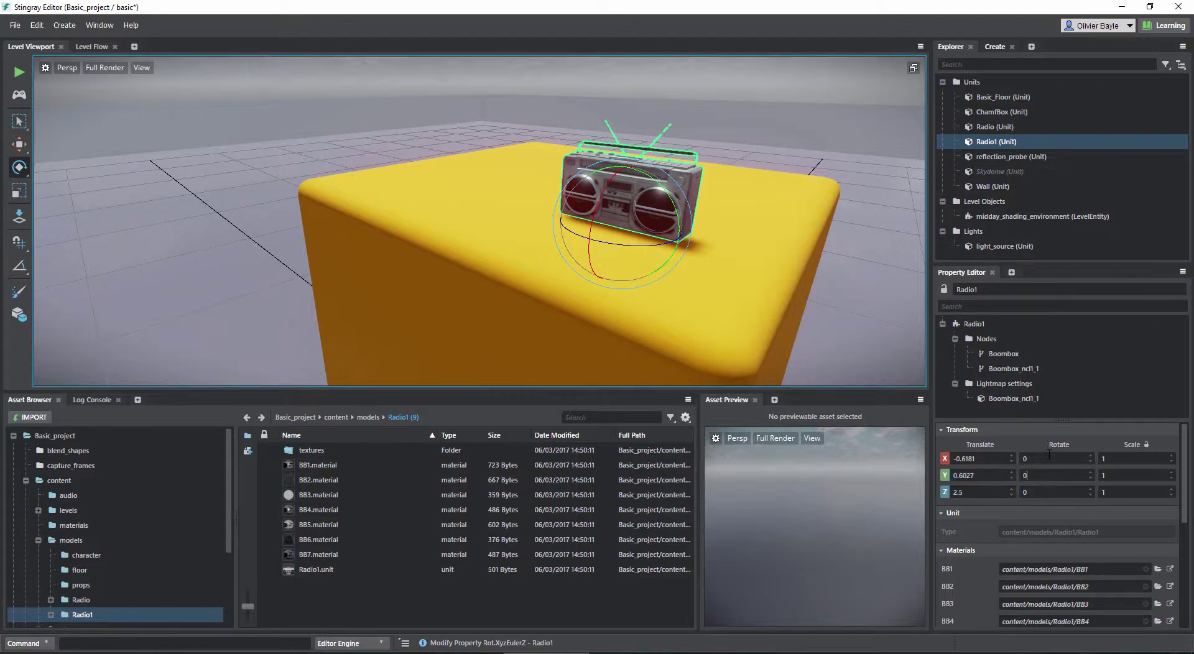
click(1049, 457)
Show the content/models folder in the asset browser and delete the placed Radio1 unit from the level
alt+drag(721, 256, 586, 318)
click(80, 539)
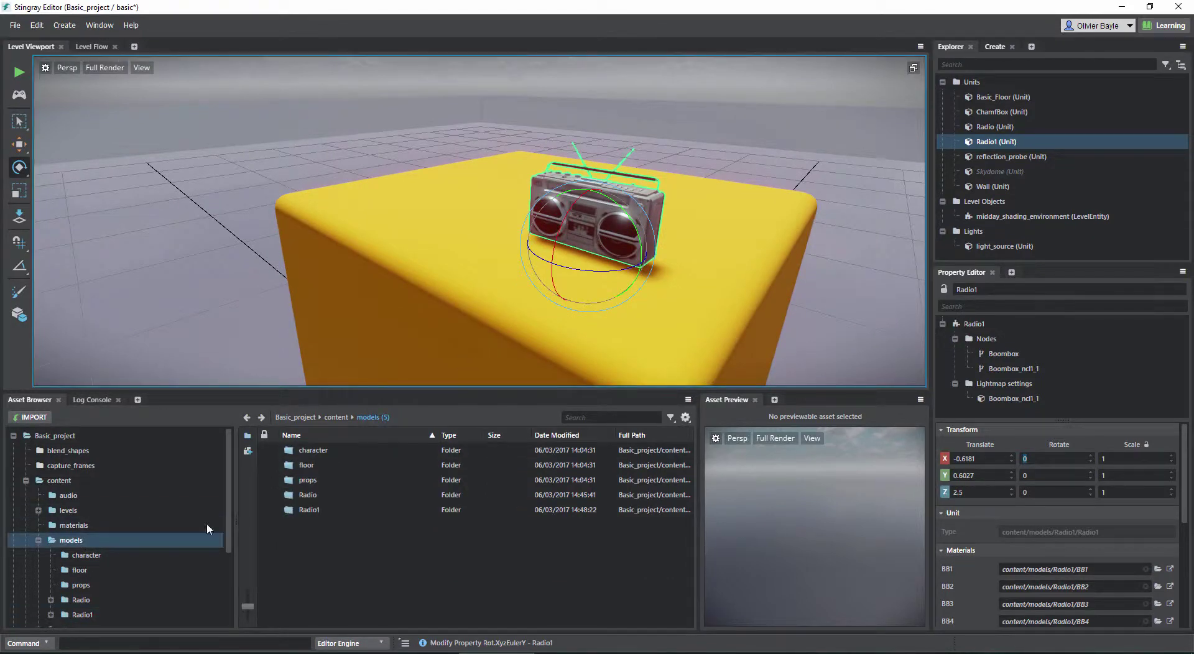
click(307, 496)
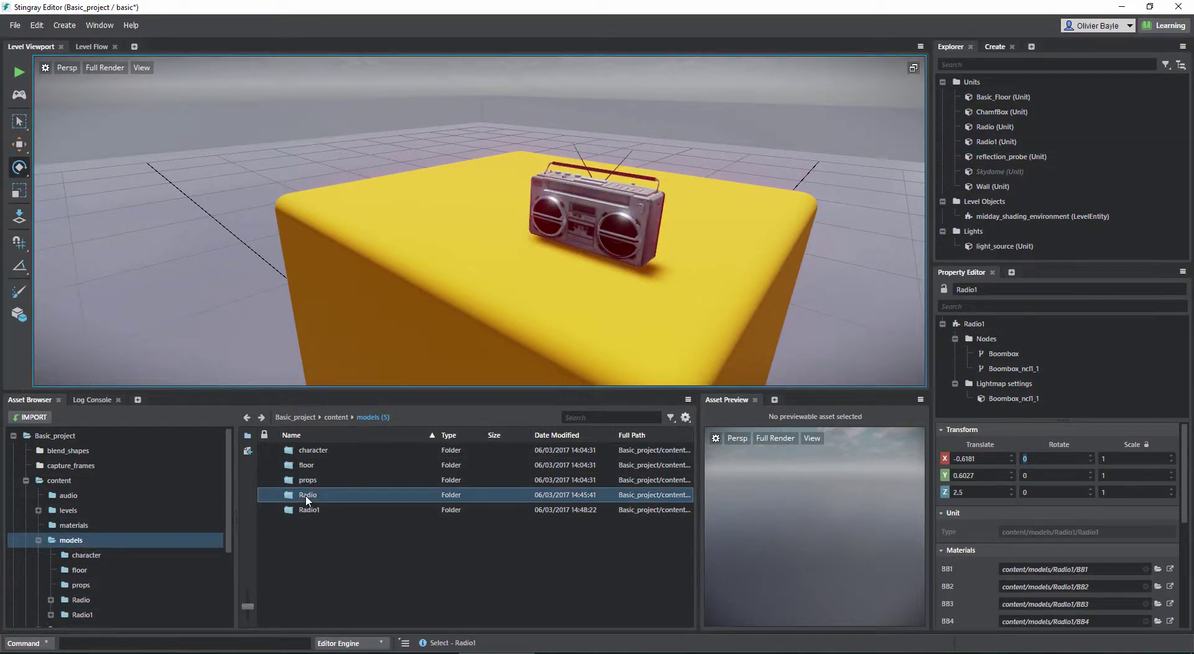
click(627, 226)
key(Delete)
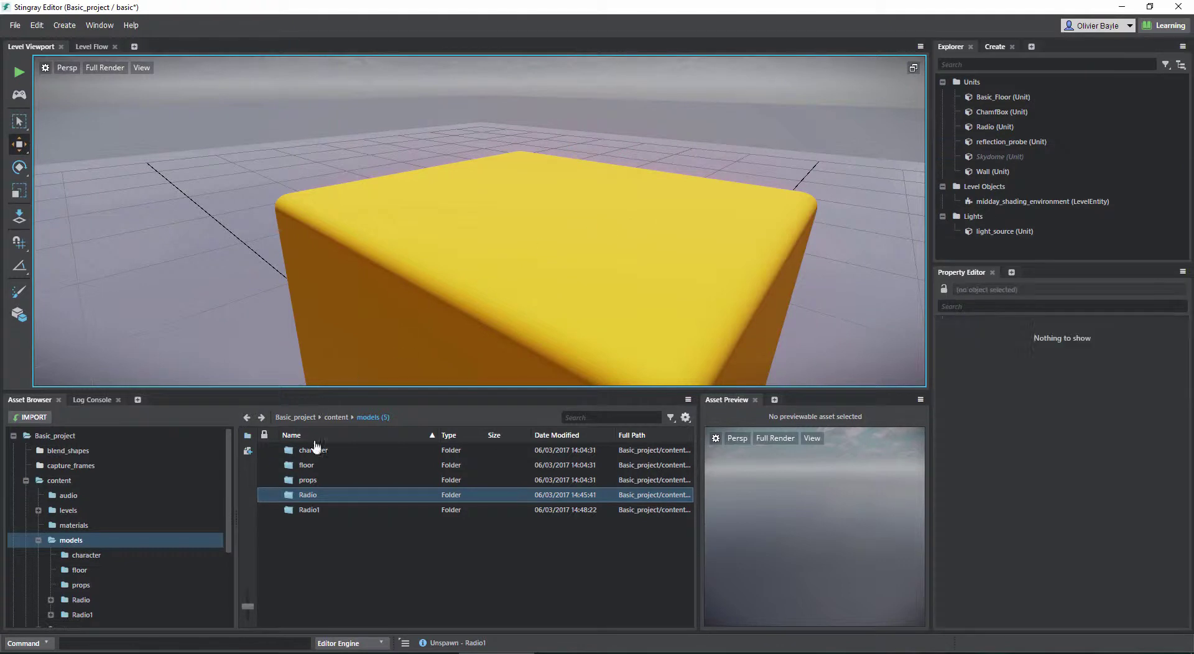
Delete the Radio folder from content/models together with all its related materials, textures, FBX and unit assets
right_click(307, 498)
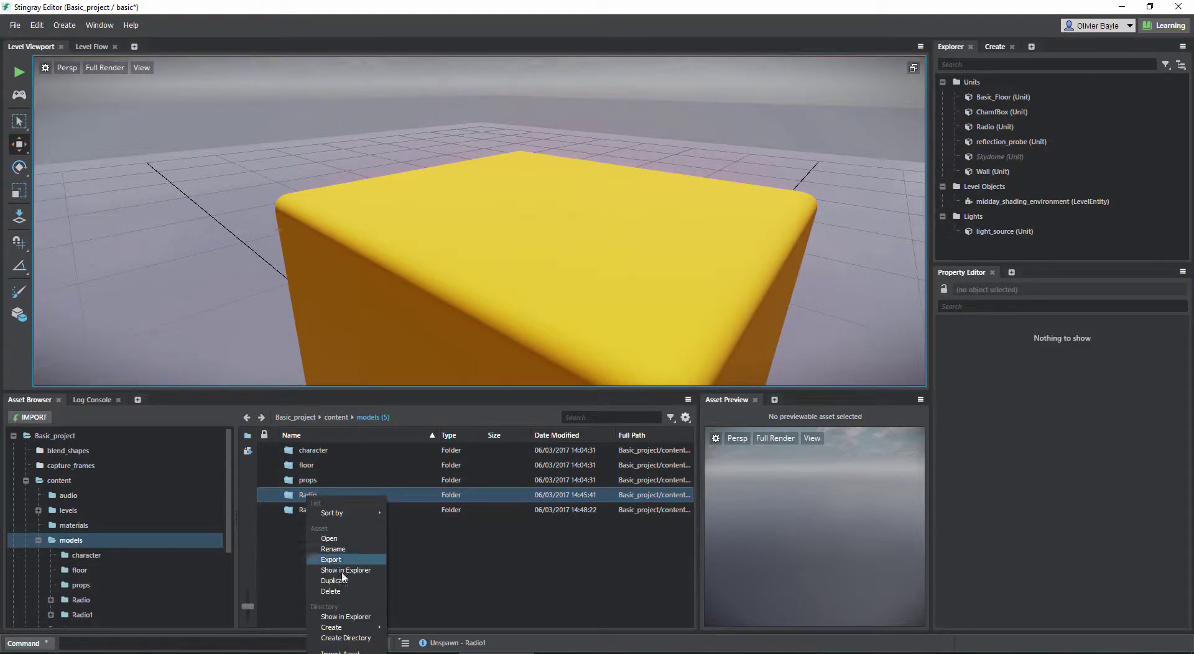
click(338, 592)
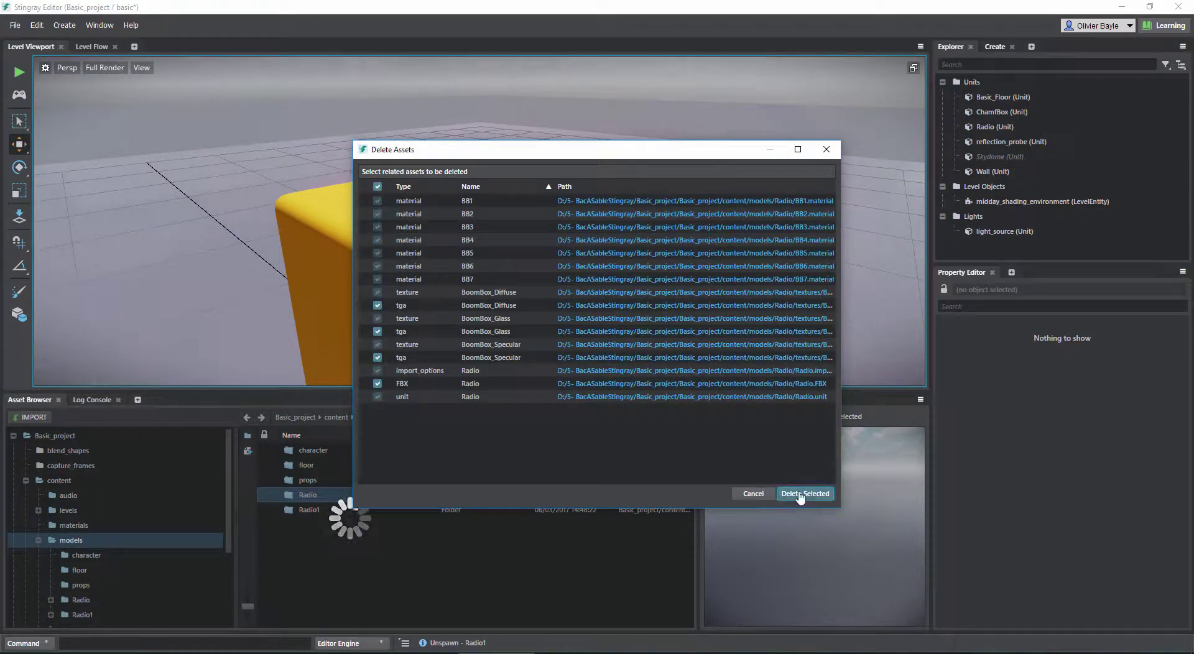
click(801, 495)
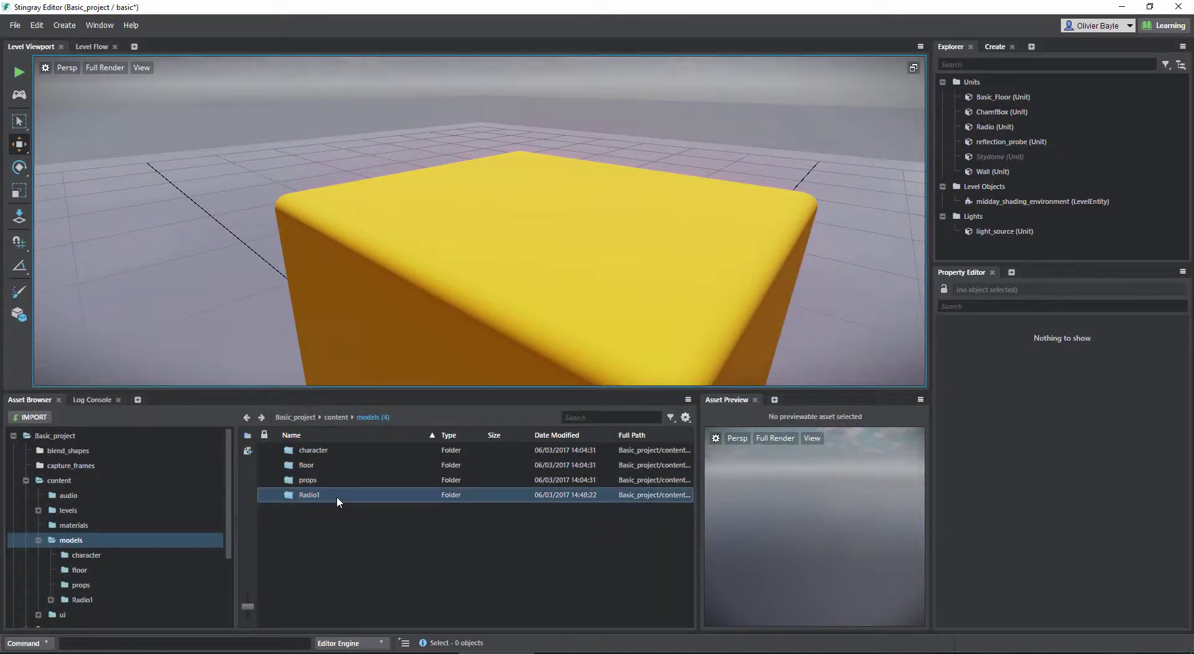
Delete the Radio1 folder from content/models together with all its assets
right_click(337, 502)
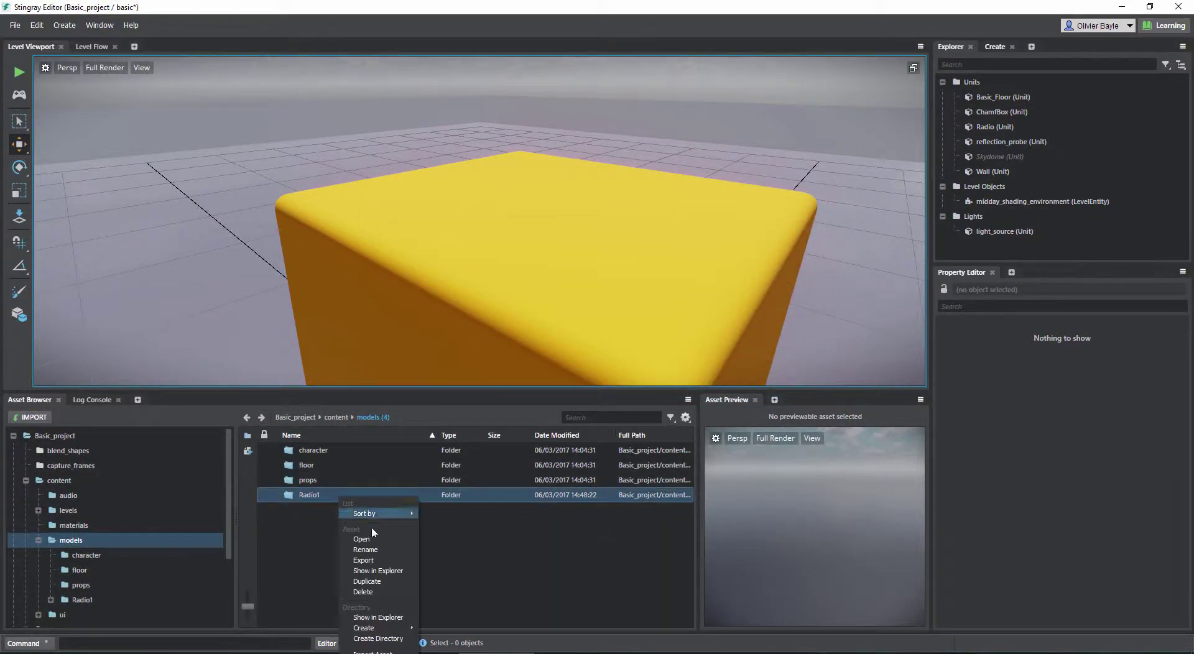
click(371, 593)
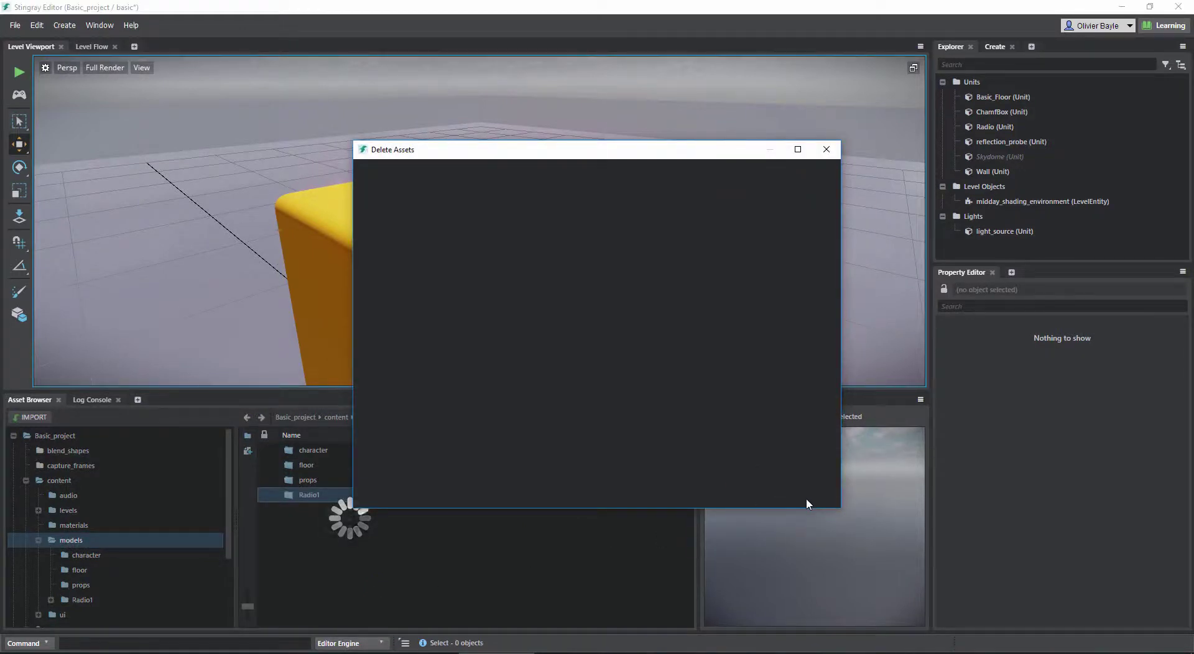
click(806, 497)
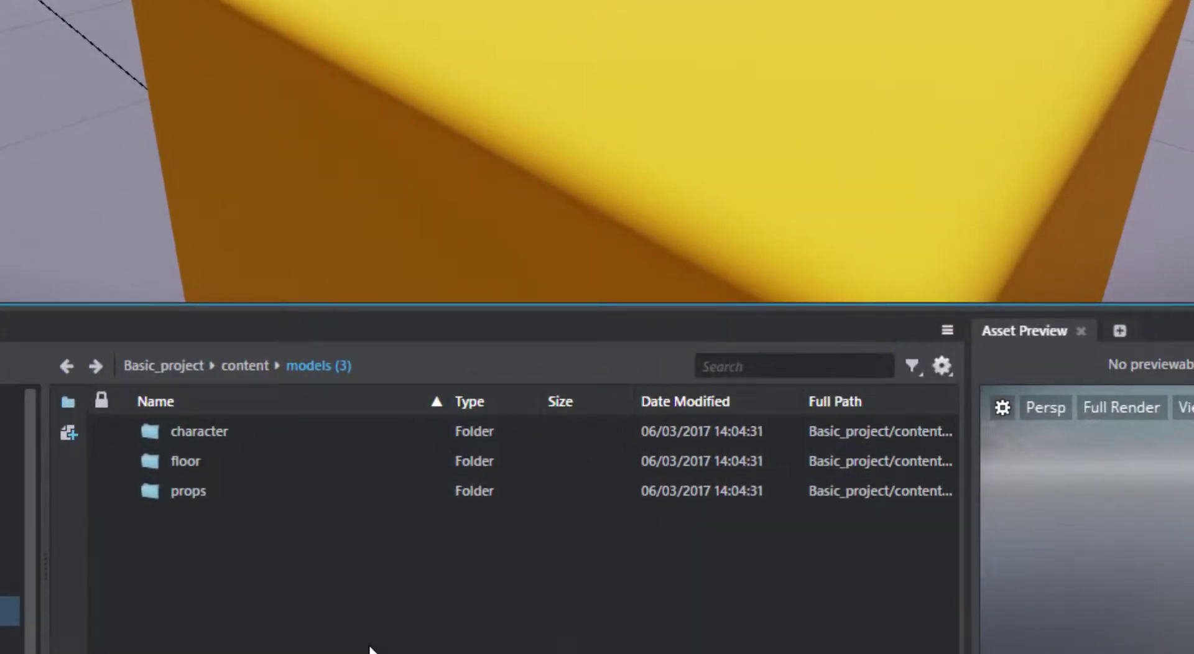
Create a folder named Platine in content/models and open it
right_click(363, 577)
click(69, 398)
click(67, 402)
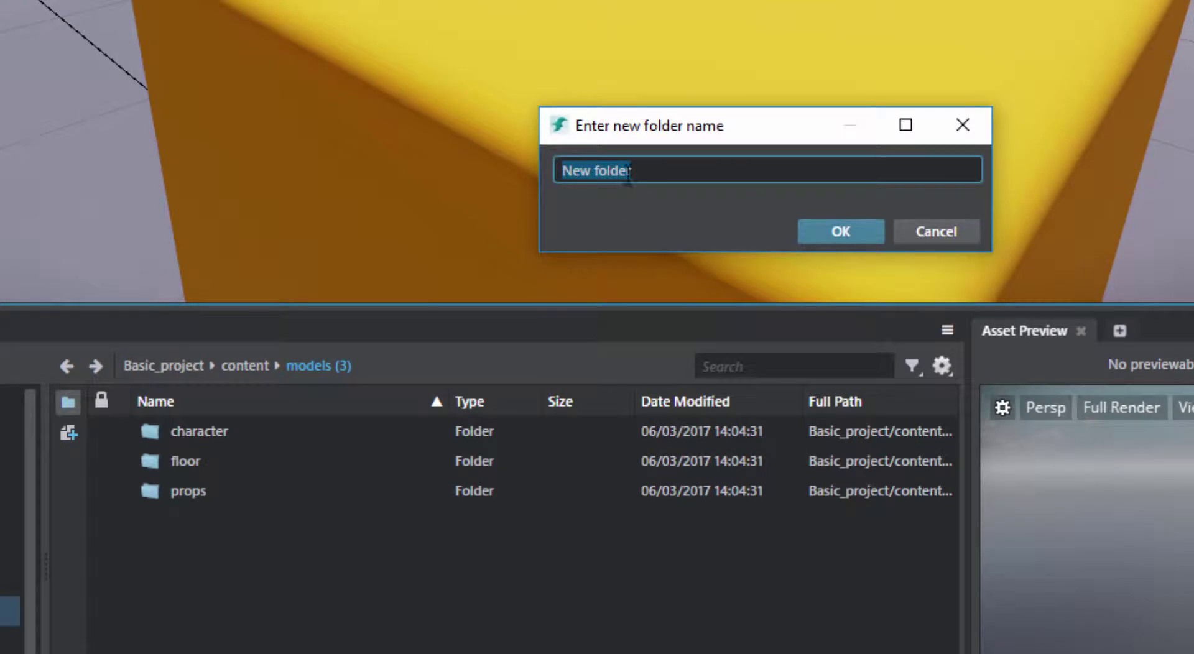
text(Plati)
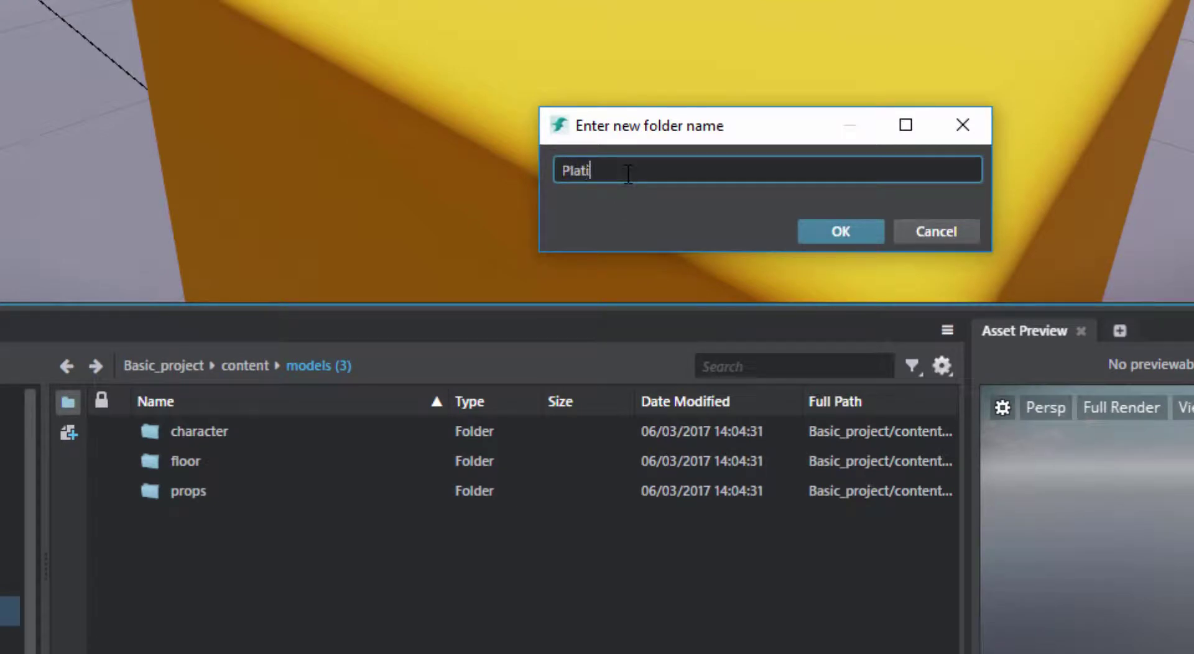
text(ne)
key(Return)
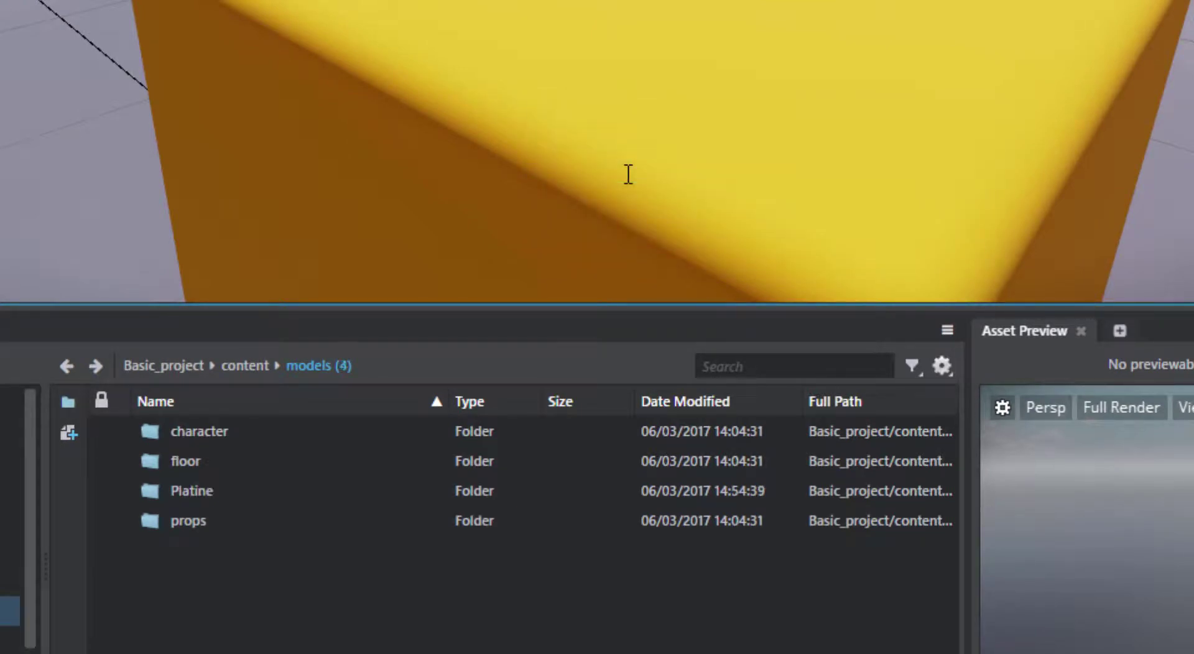
double_click(168, 491)
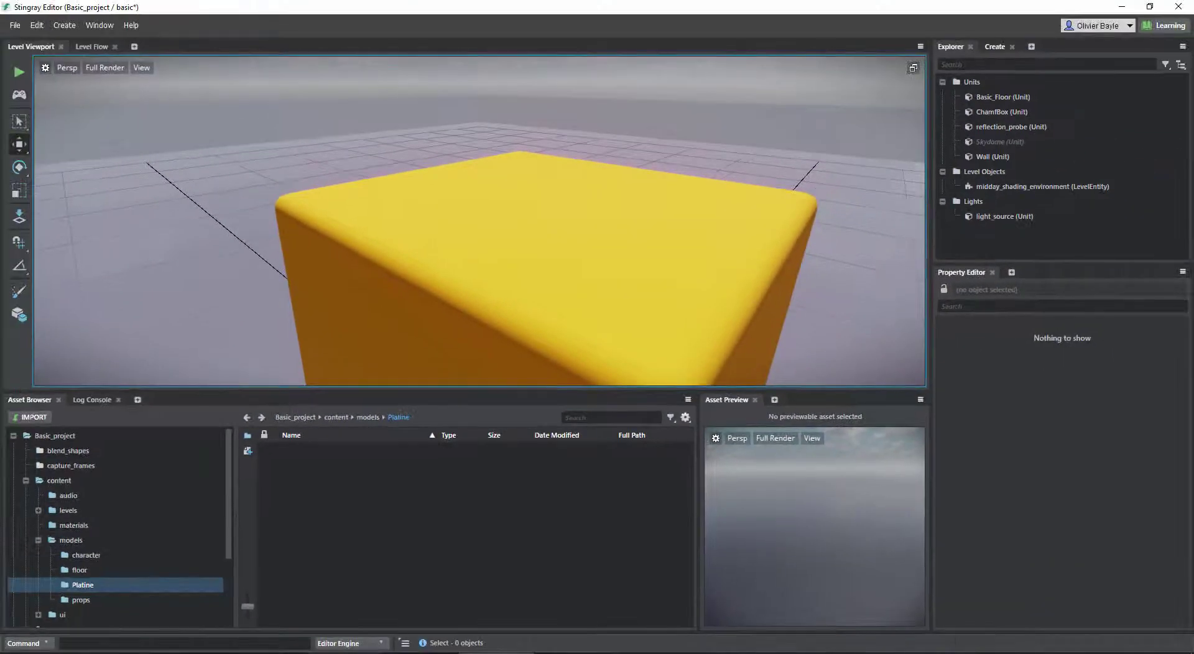
Import RecordPlayer.fbx from File Explorer into the Platine folder with Animation enabled, using a new or updated skeleton named RecordPlayer
click(368, 653)
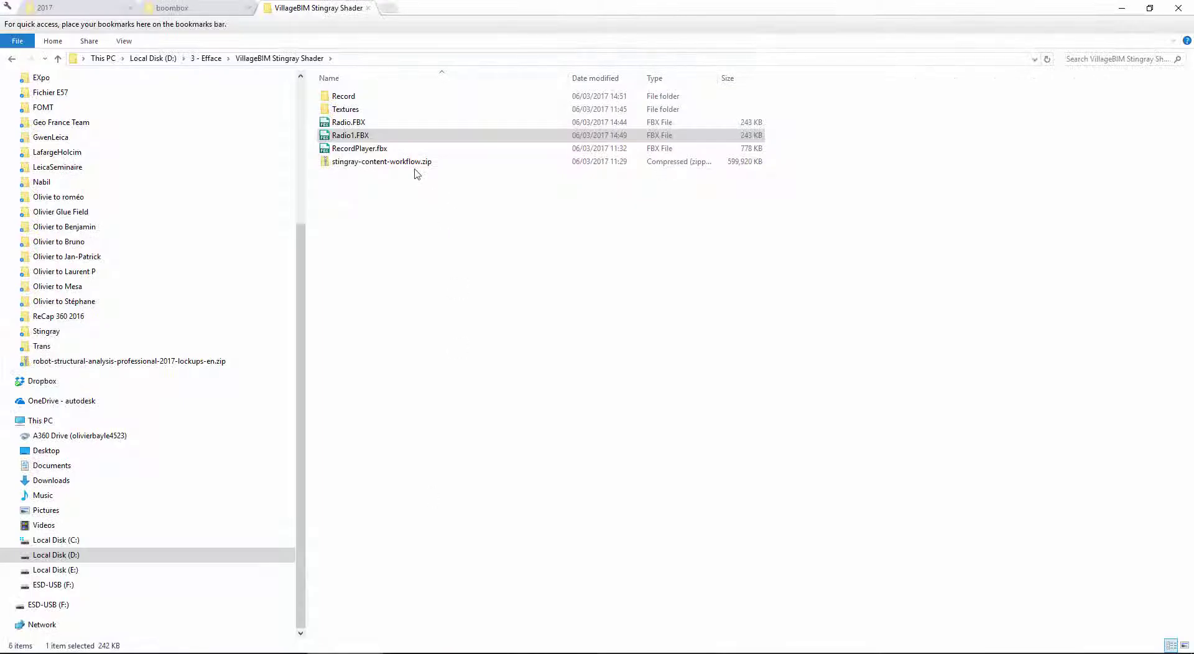
drag(336, 149, 489, 591)
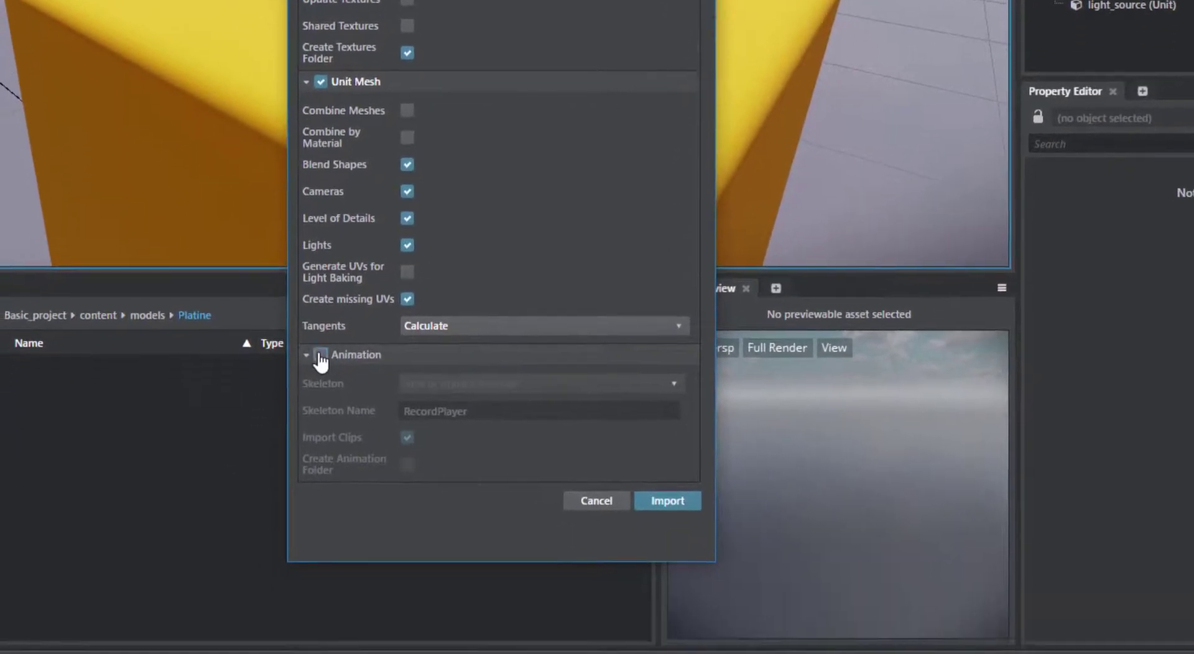
click(321, 355)
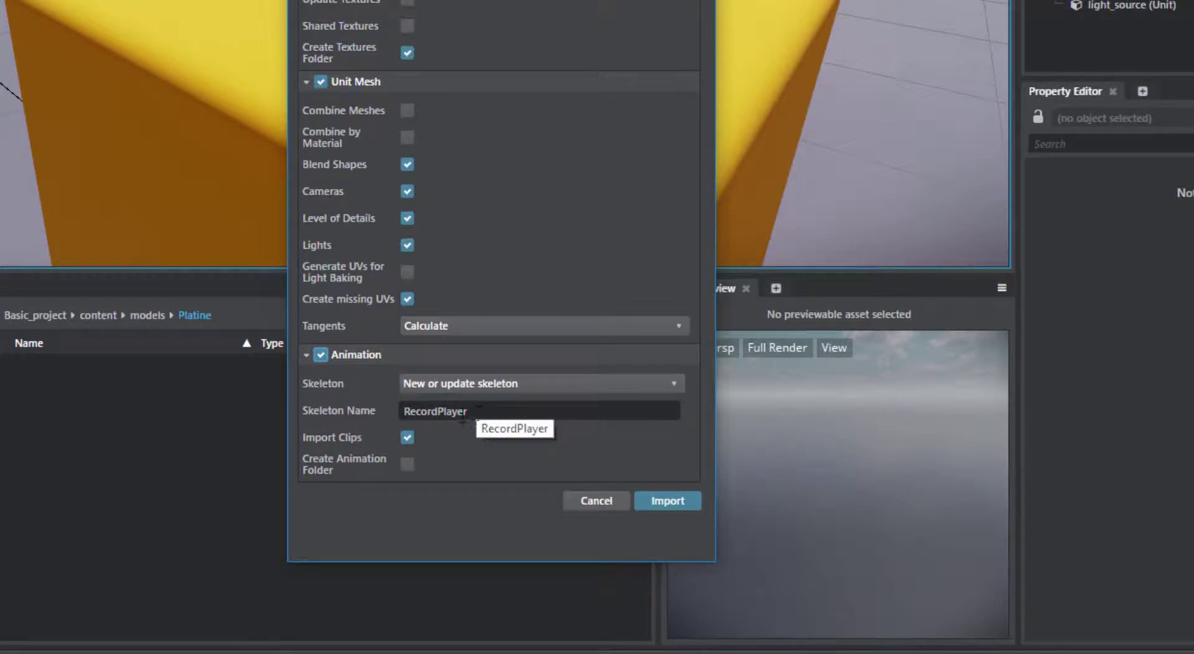
click(541, 414)
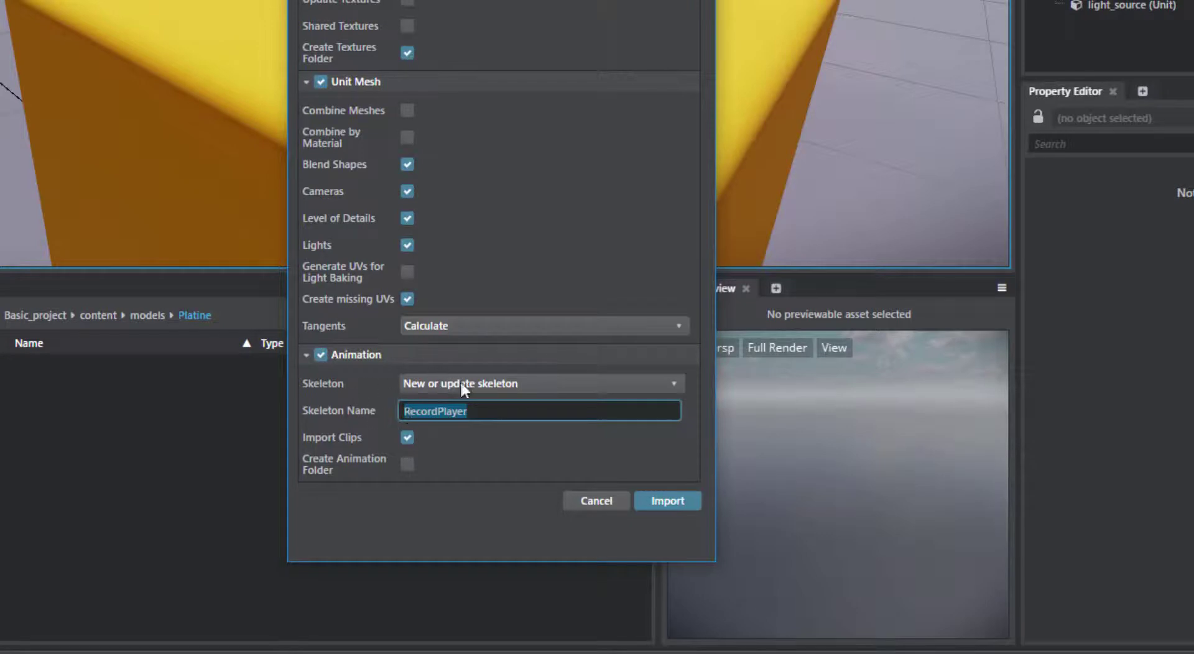
click(680, 502)
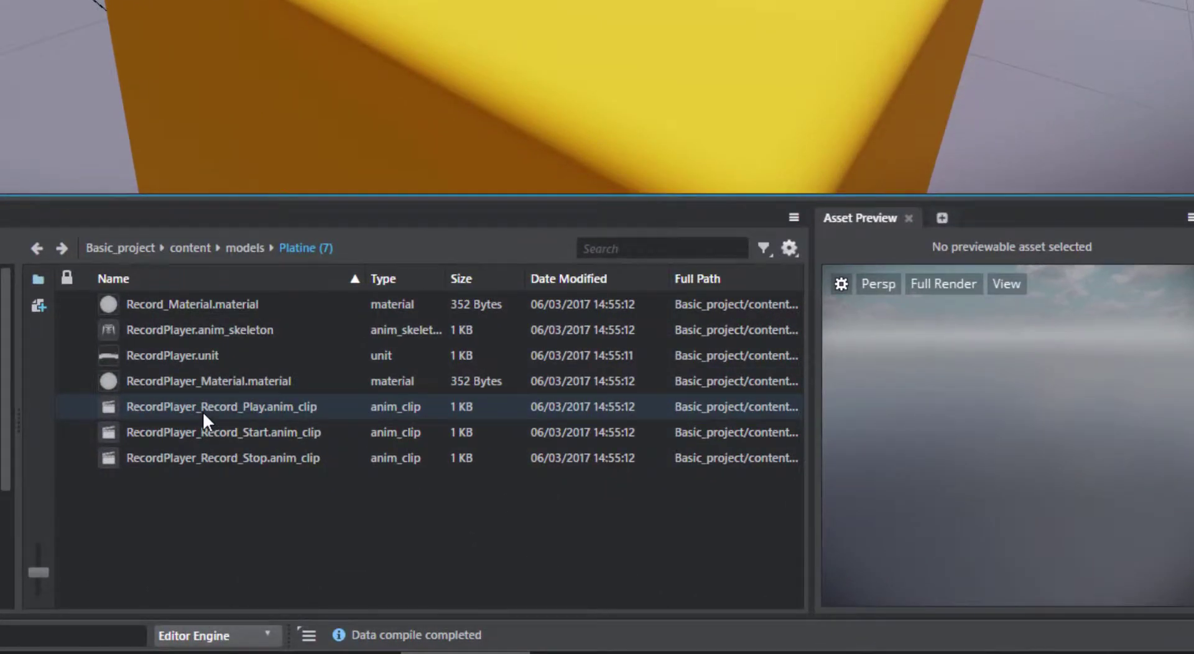
Preview the record player's Record_Play, Record_Start and Record_Stop animation clips
click(202, 411)
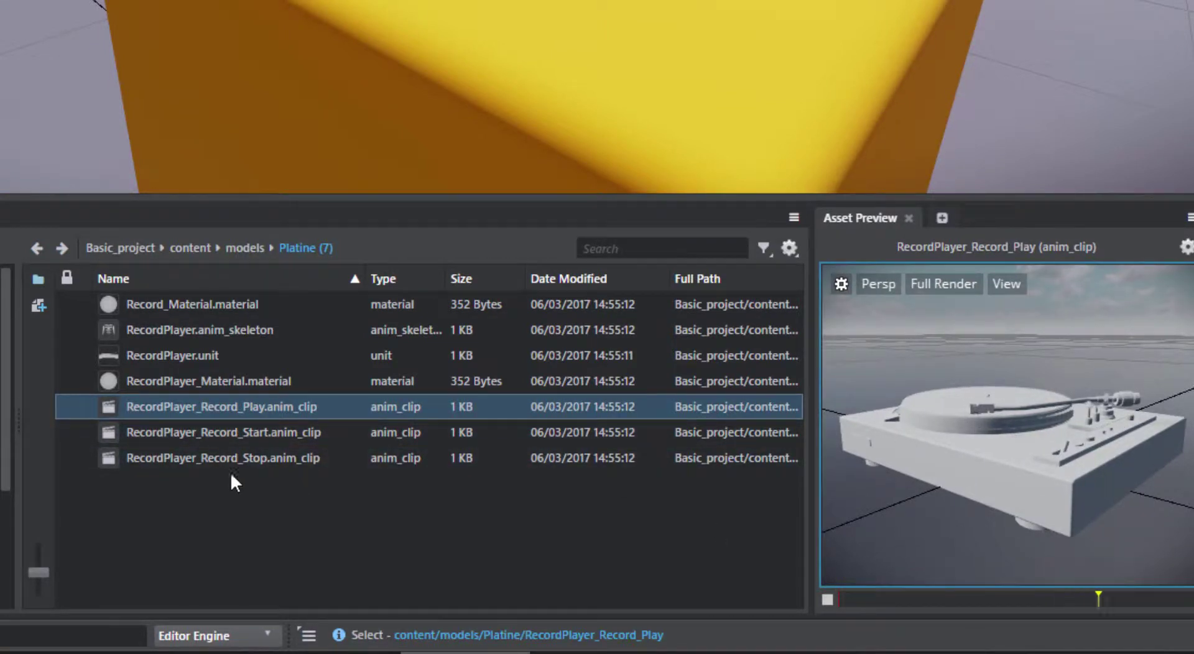
click(203, 434)
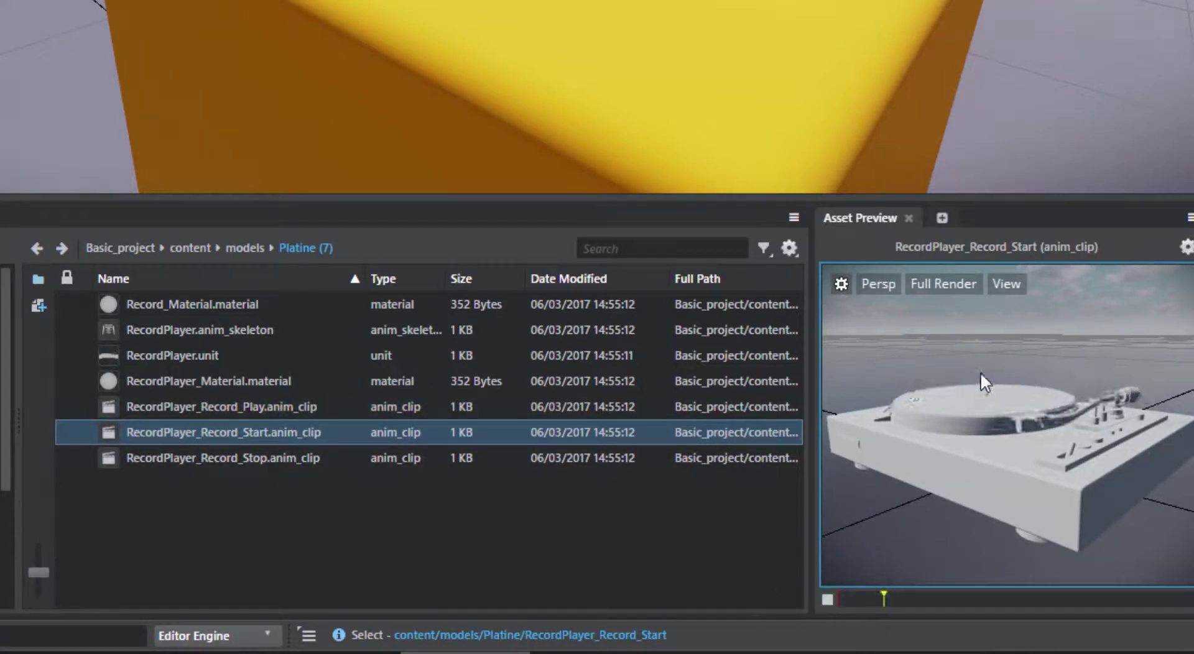
click(177, 457)
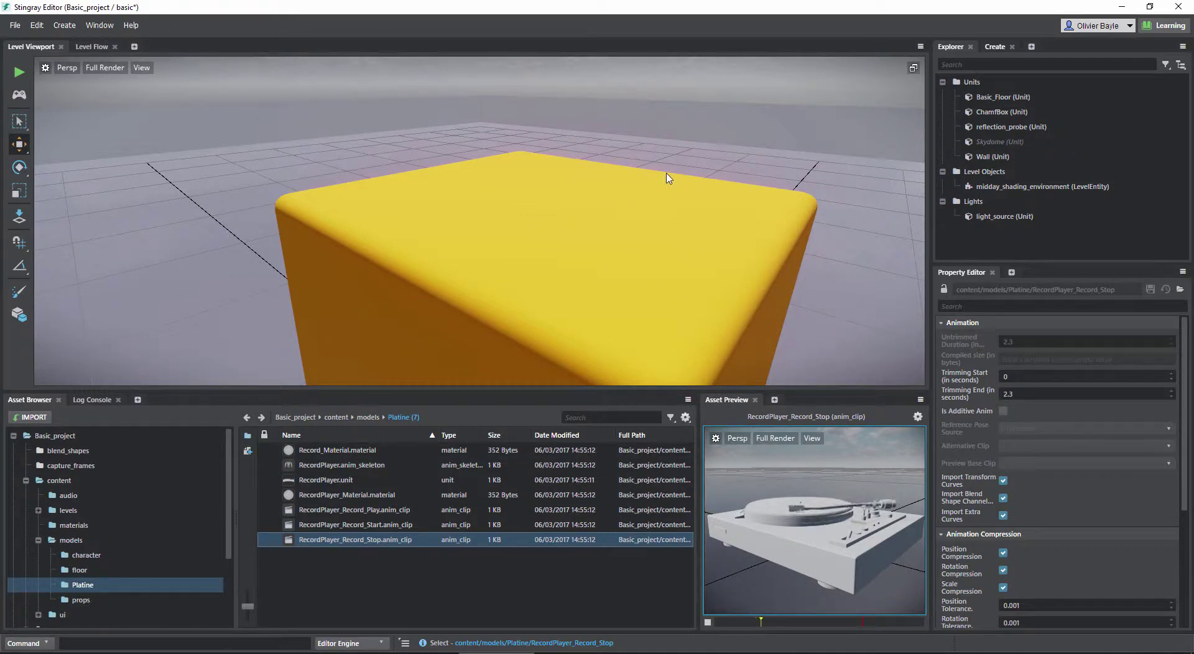
Place RecordPlayer.unit in the level on top of the yellow cube
click(622, 265)
alt+middle_drag(614, 264, 596, 253)
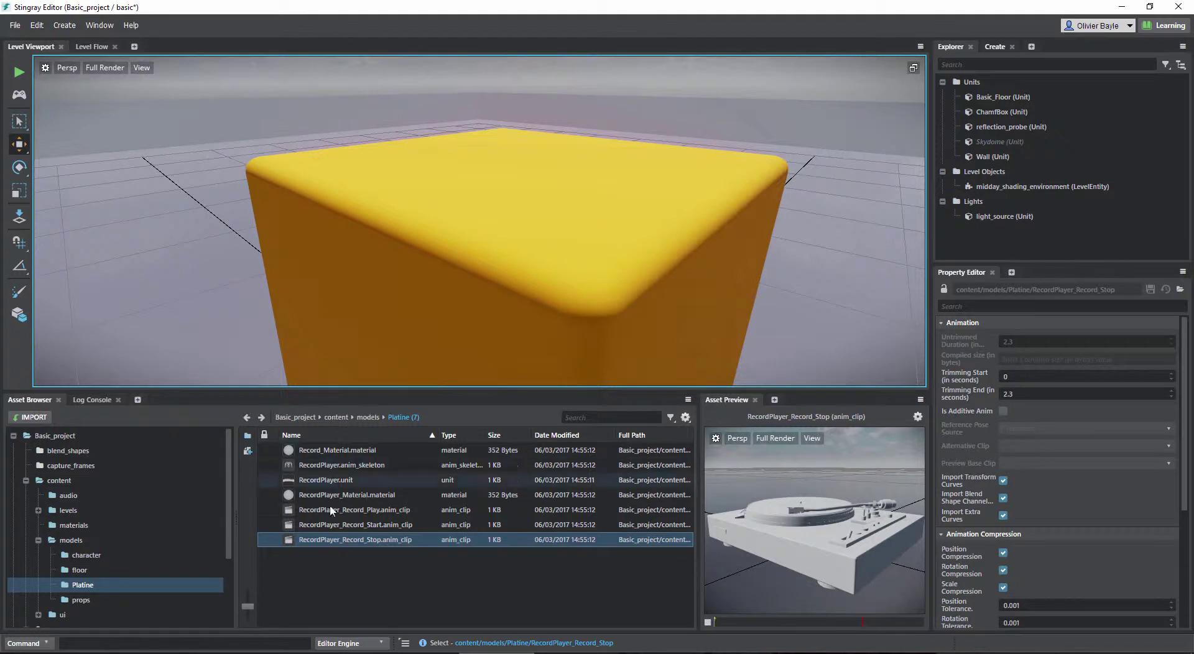
click(324, 481)
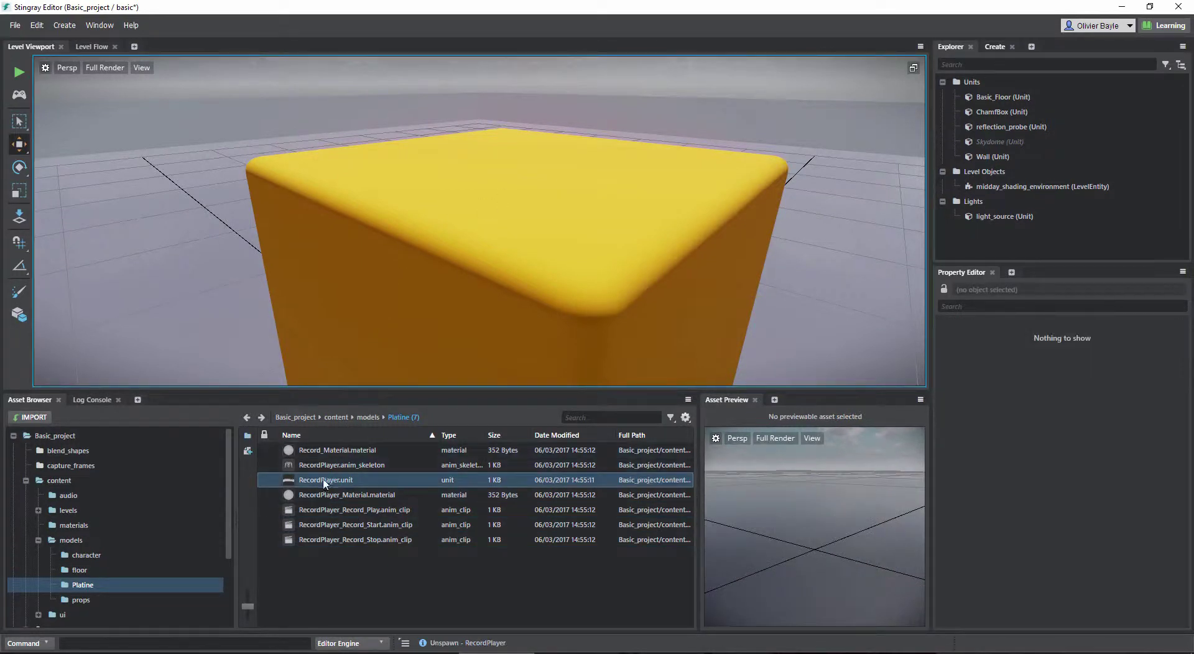
drag(322, 488, 529, 212)
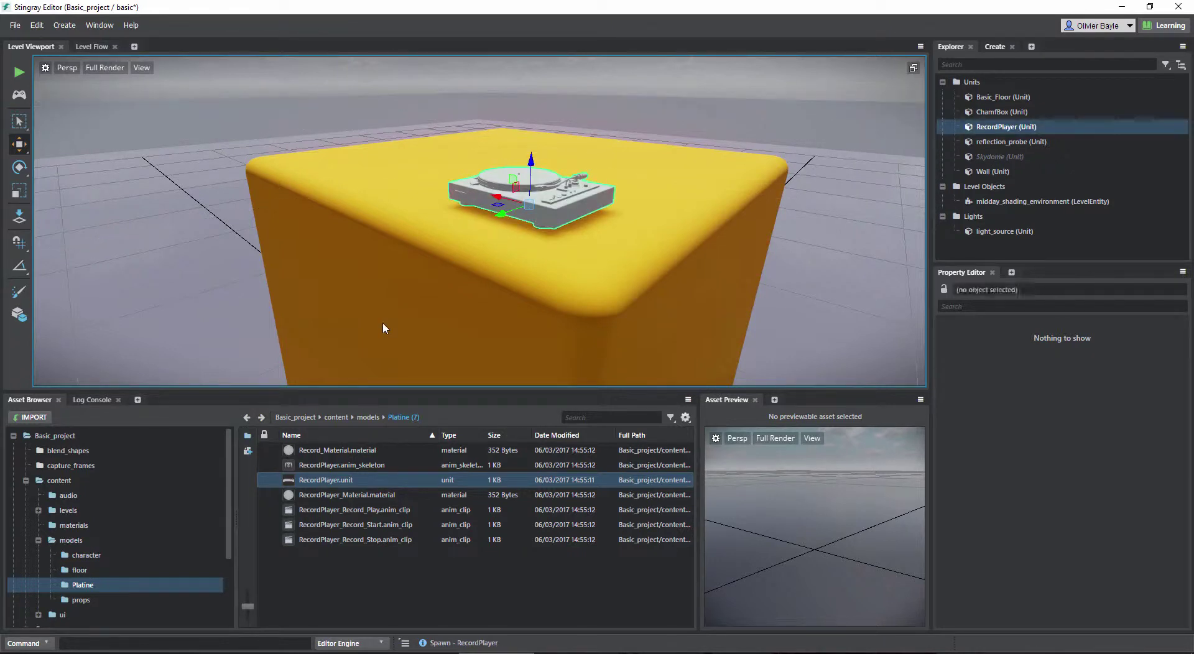
middle_drag(458, 210, 457, 233)
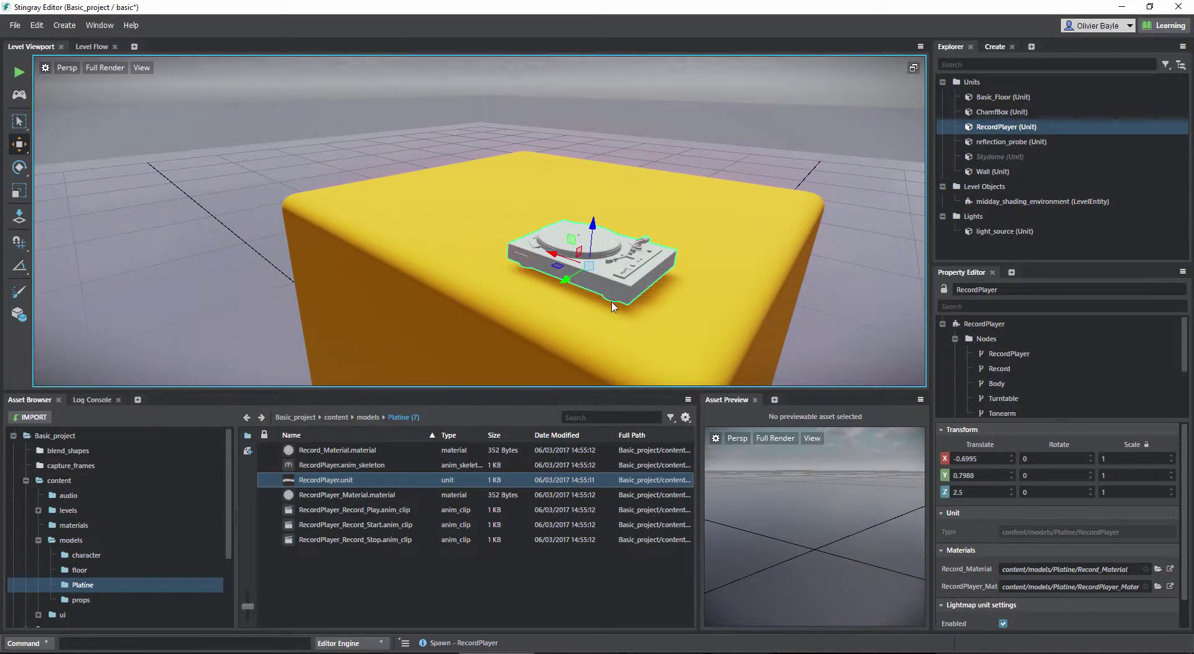
middle_drag(612, 306, 543, 293)
mouse_move(514, 189)
middle_down()
mouse_move(554, 214)
mouse_move(480, 181)
mouse_move(502, 185)
middle_up()
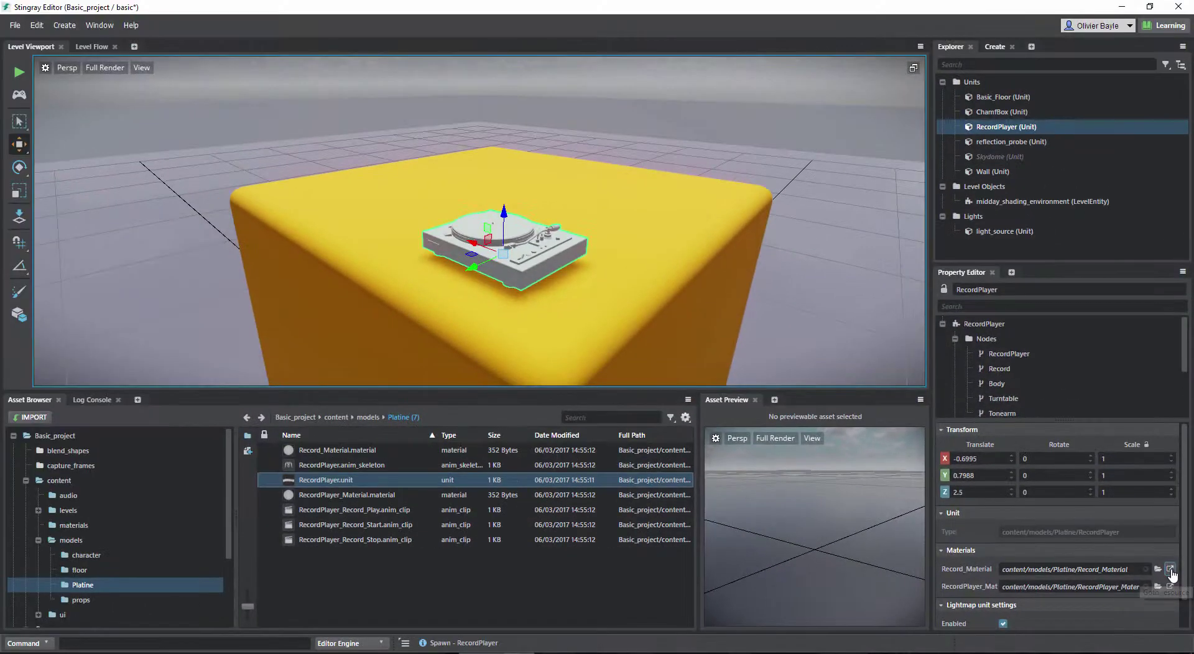
Show the properties of the record player's Record_Material, and create and open a Texture1 folder inside Platine
click(1170, 570)
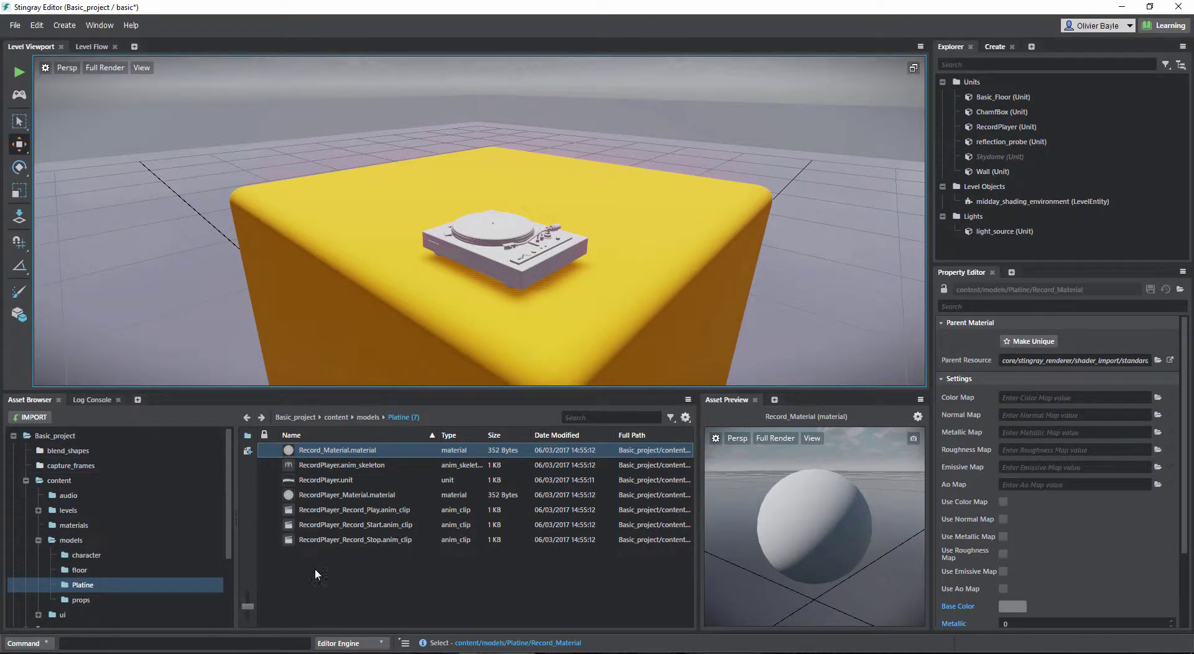
click(249, 437)
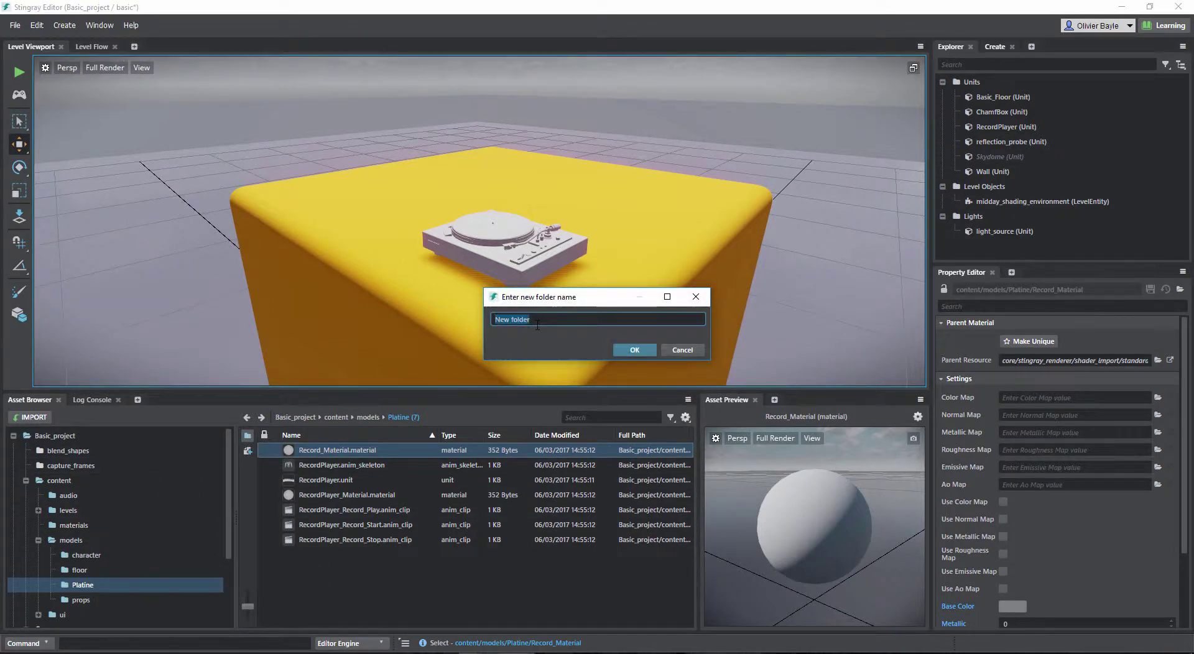
text(Texture1)
key(Return)
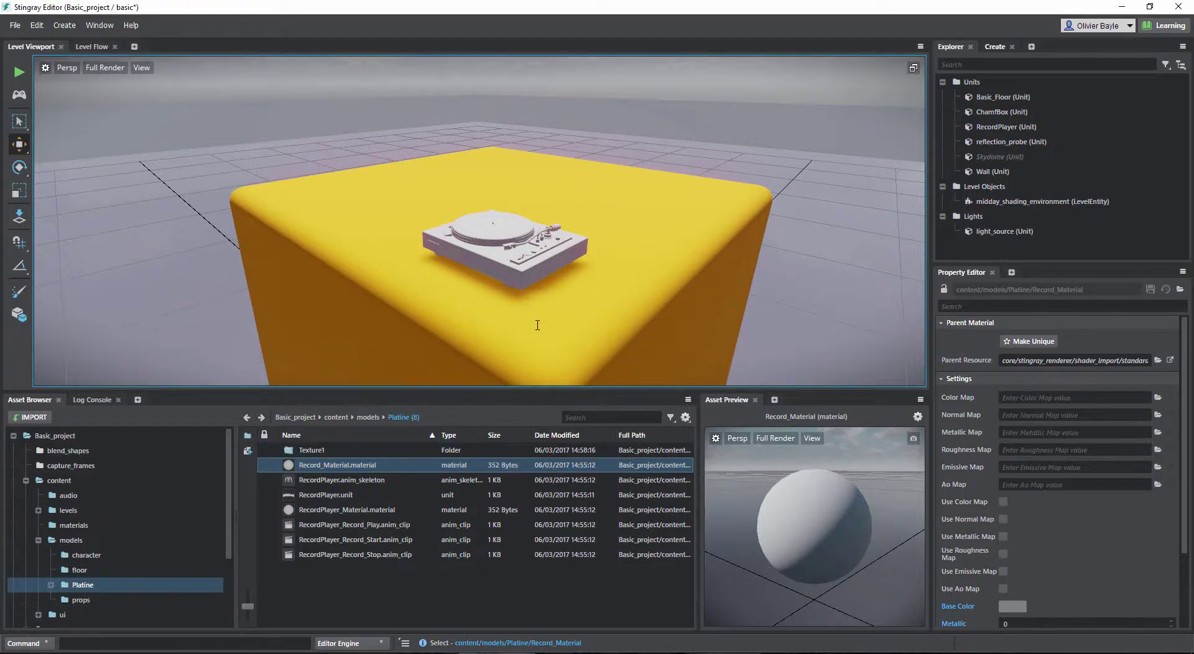
double_click(300, 450)
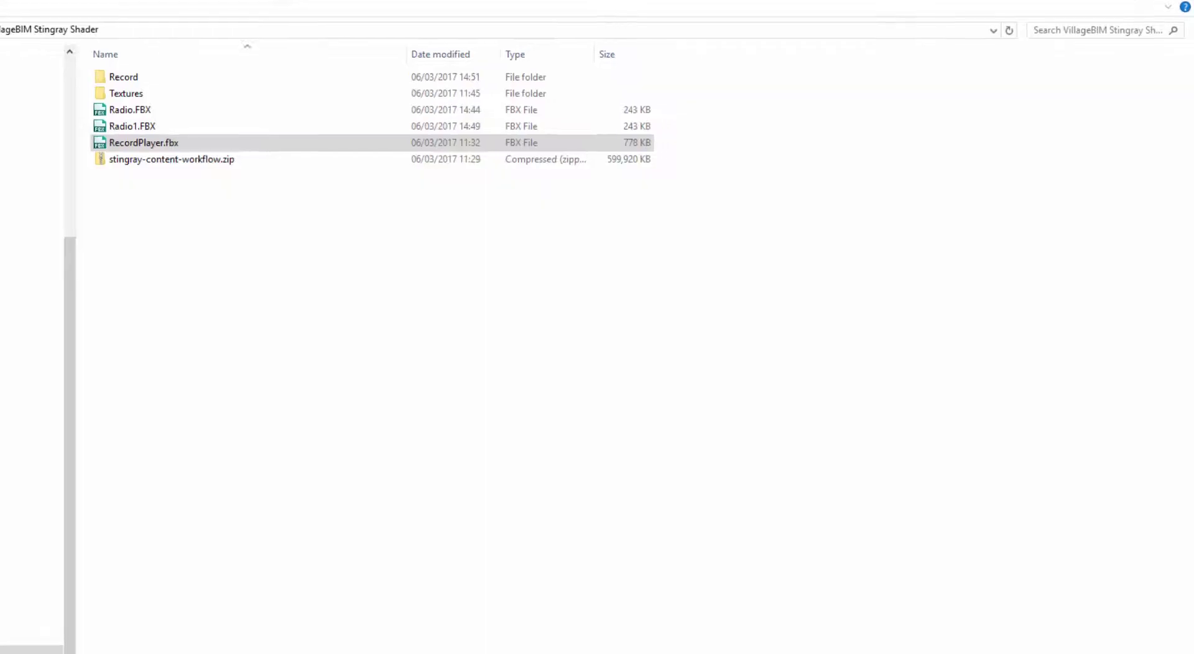
Import Record_basecolor.png, Record_Emissive.png, Record_normal.png and Record_roughness.png from the Textures folder in File Explorer into Texture1
click(37, 88)
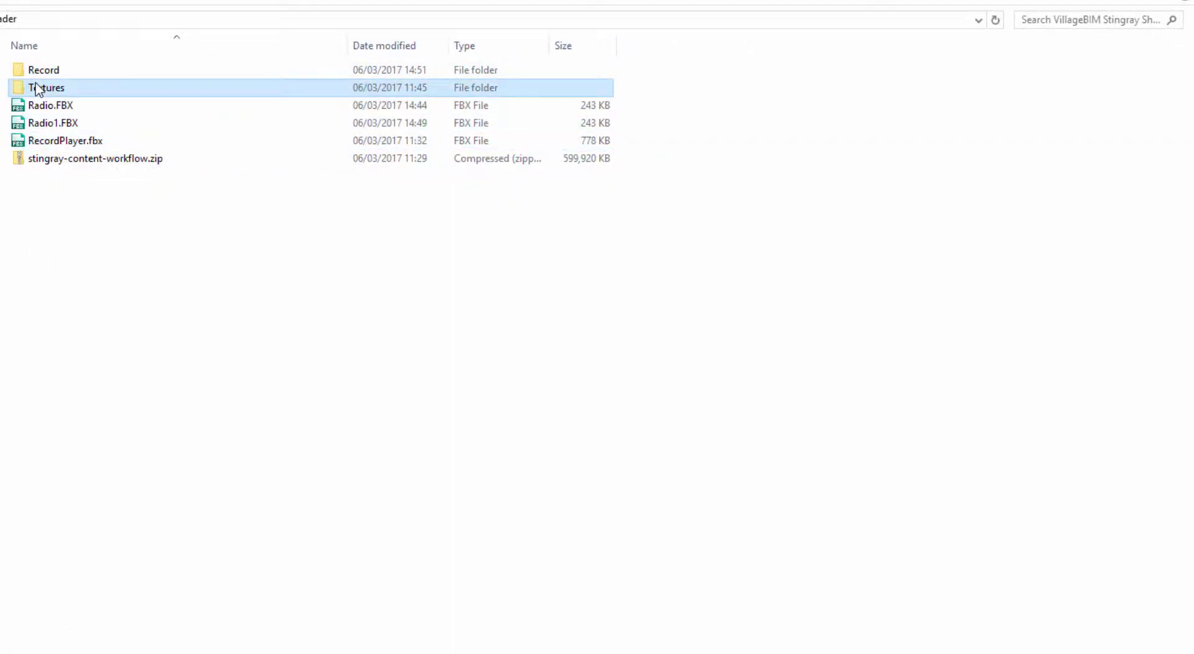
double_click(37, 88)
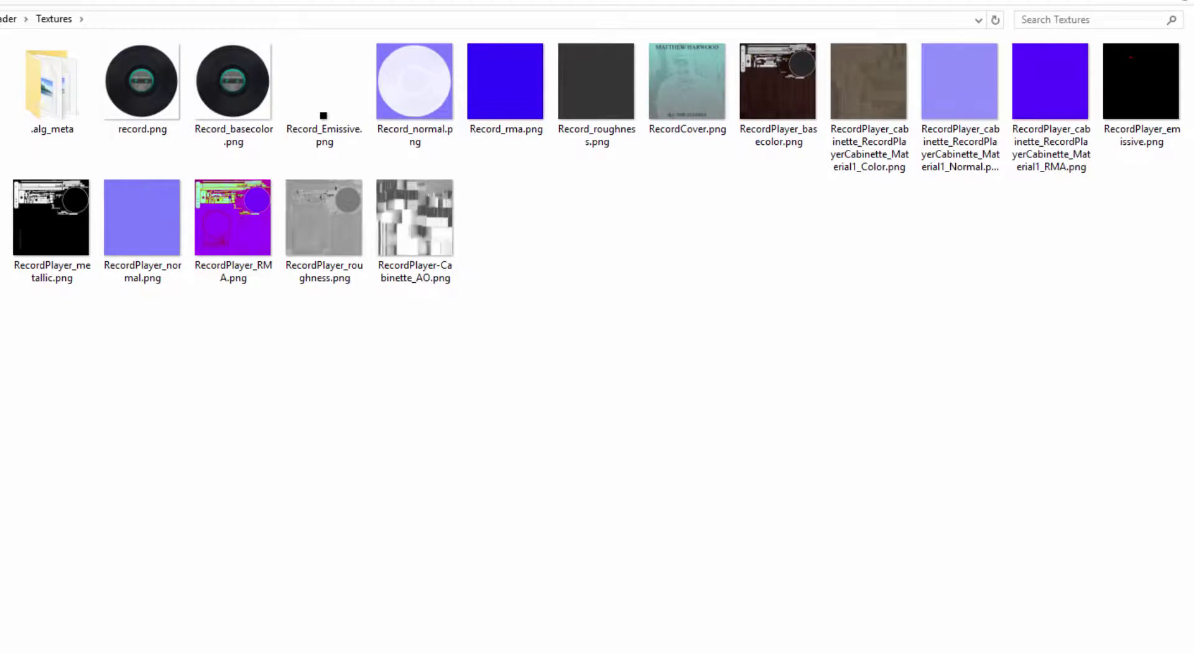
click(237, 84)
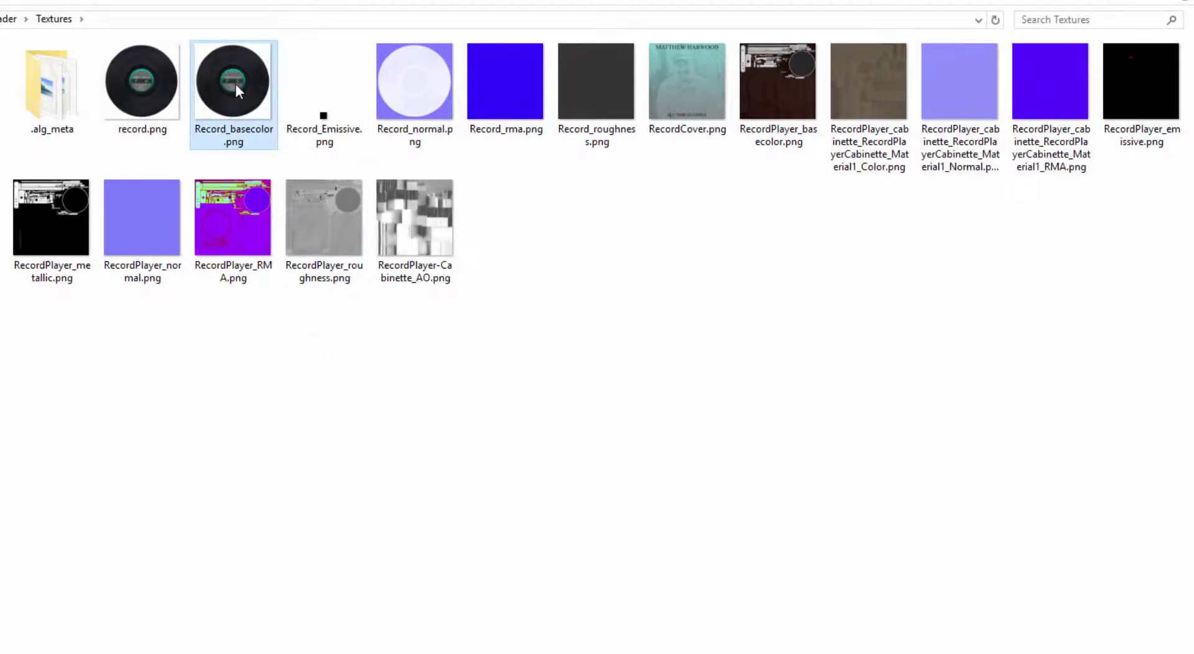
ctrl+click(339, 107)
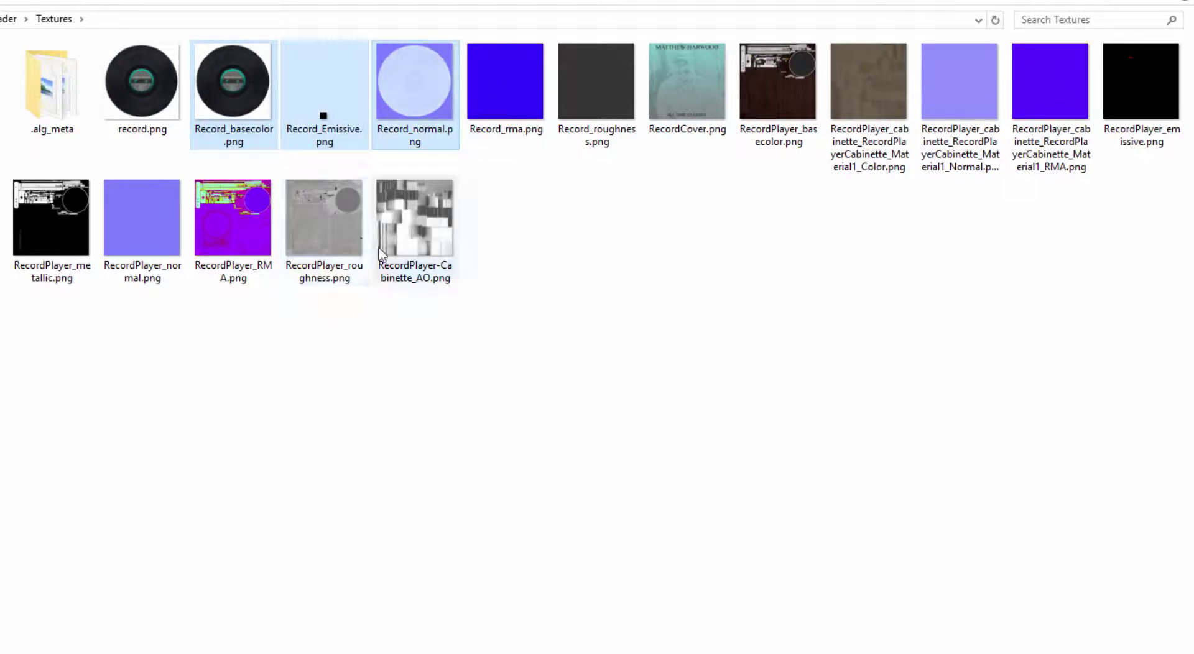
ctrl+click(597, 80)
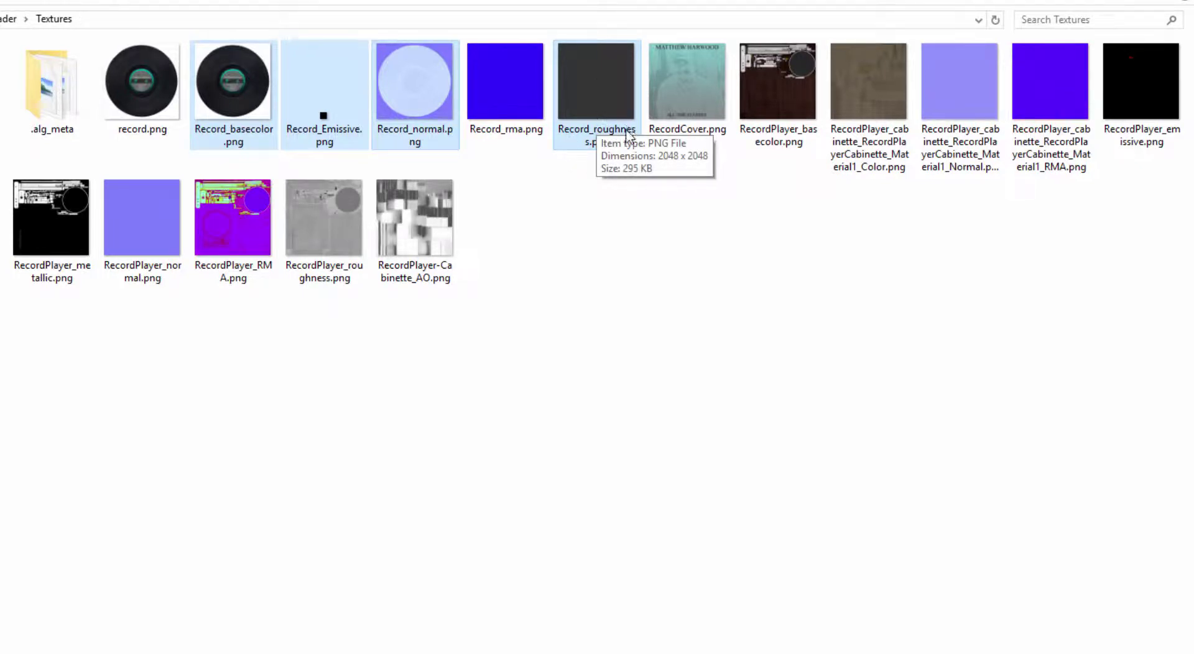
drag(604, 78, 494, 570)
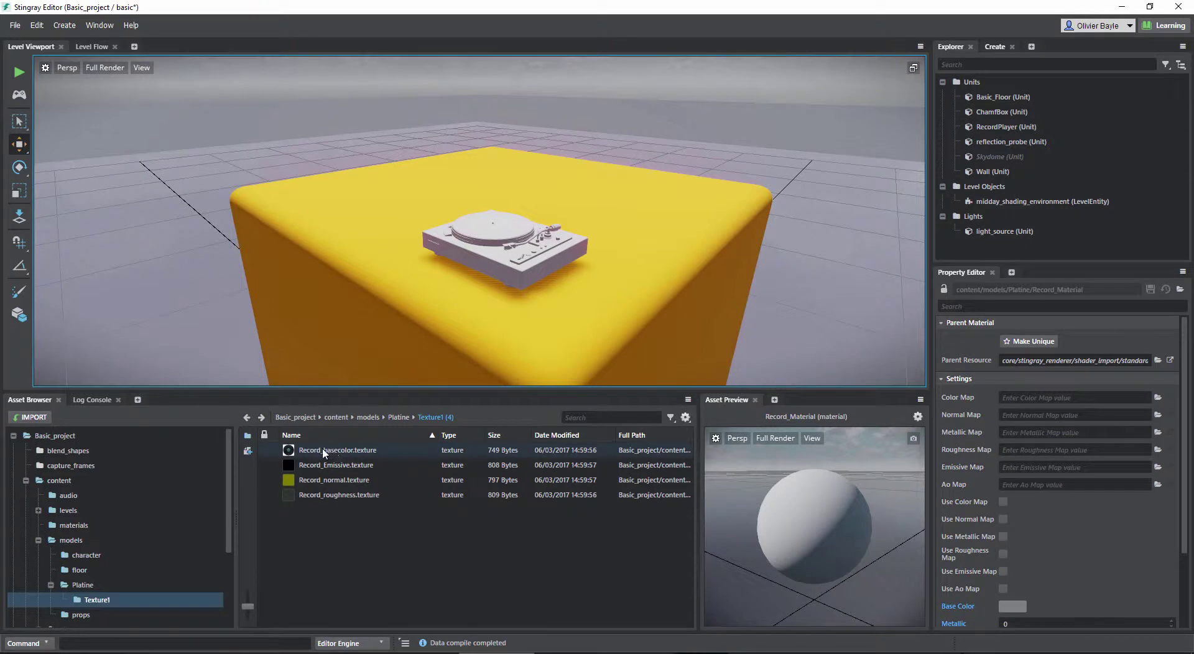
Assign the Record basecolor, Emissive, normal and roughness textures to Record_Material's color, emissive, normal and roughness maps, and enable its color map
drag(324, 453, 1046, 397)
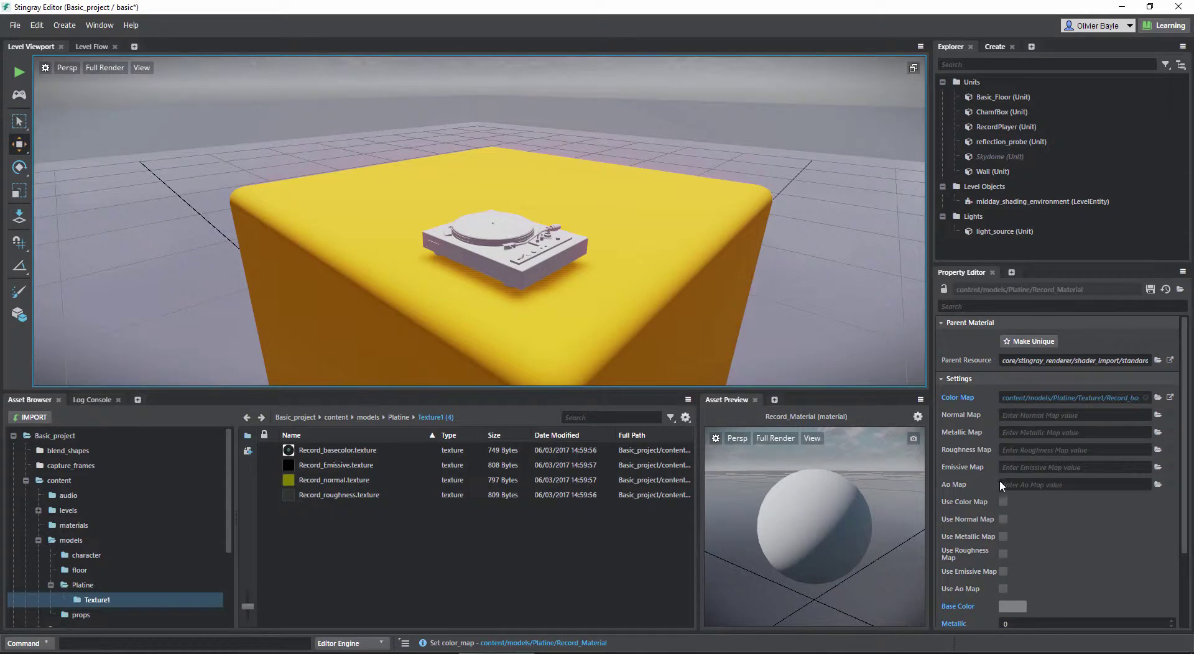
click(1003, 501)
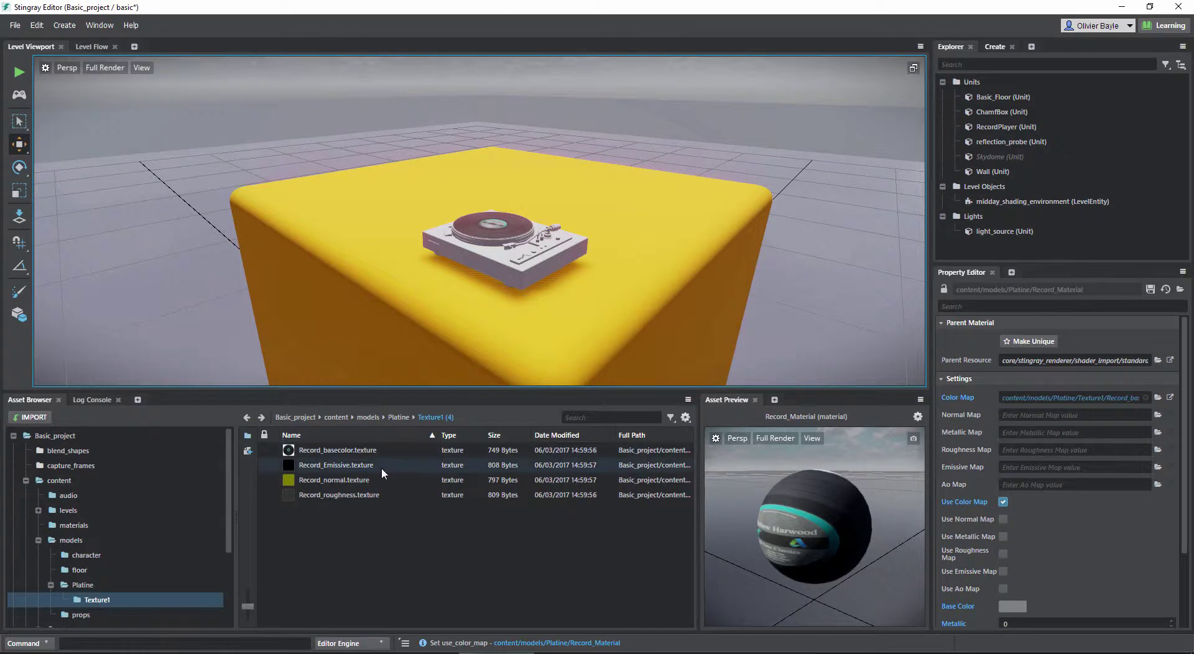
drag(382, 467, 1022, 468)
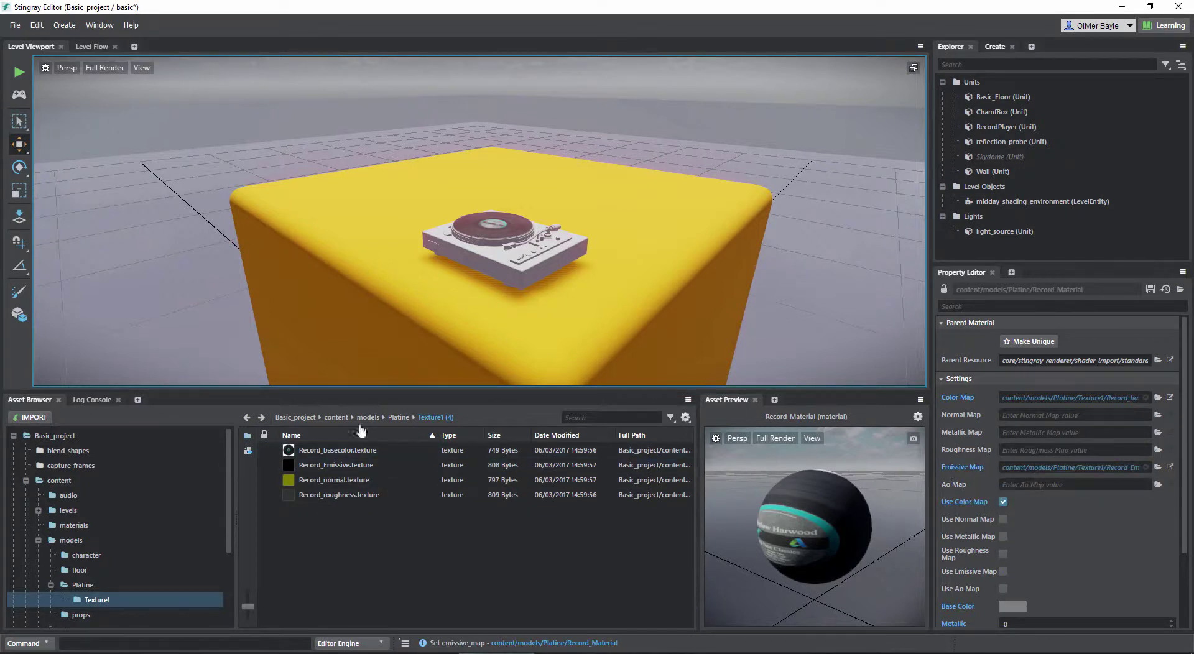
drag(332, 482, 1024, 416)
drag(341, 499, 1024, 454)
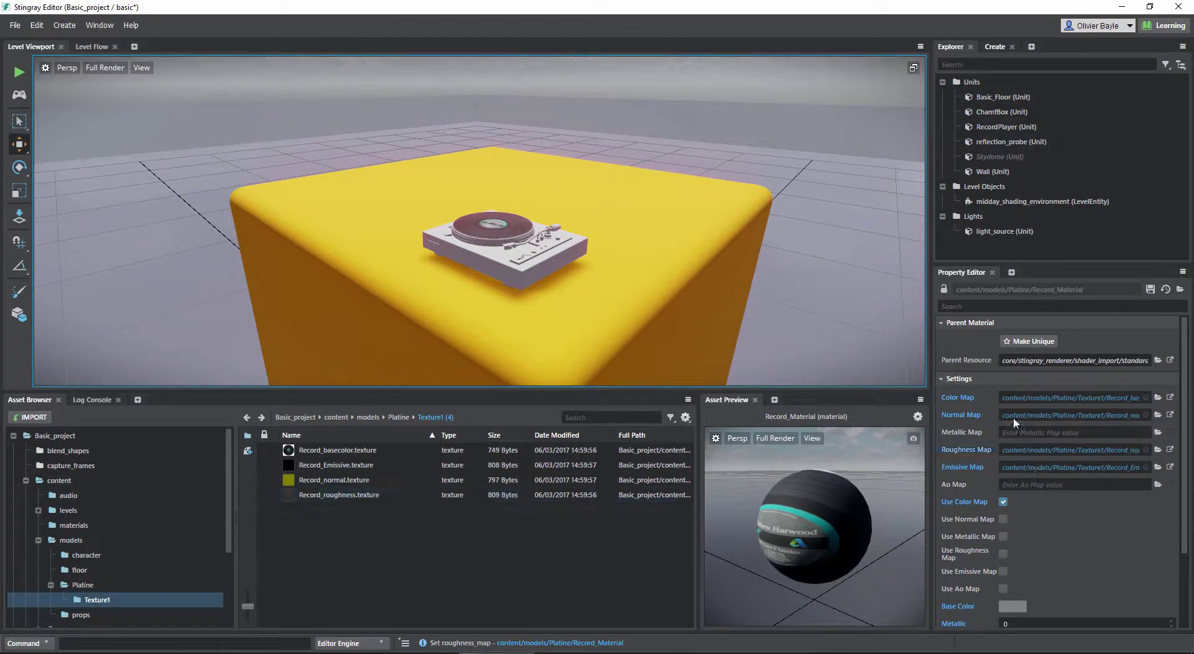
Enable the use of the normal, roughness and emissive maps on Record_Material
click(1003, 520)
click(1002, 554)
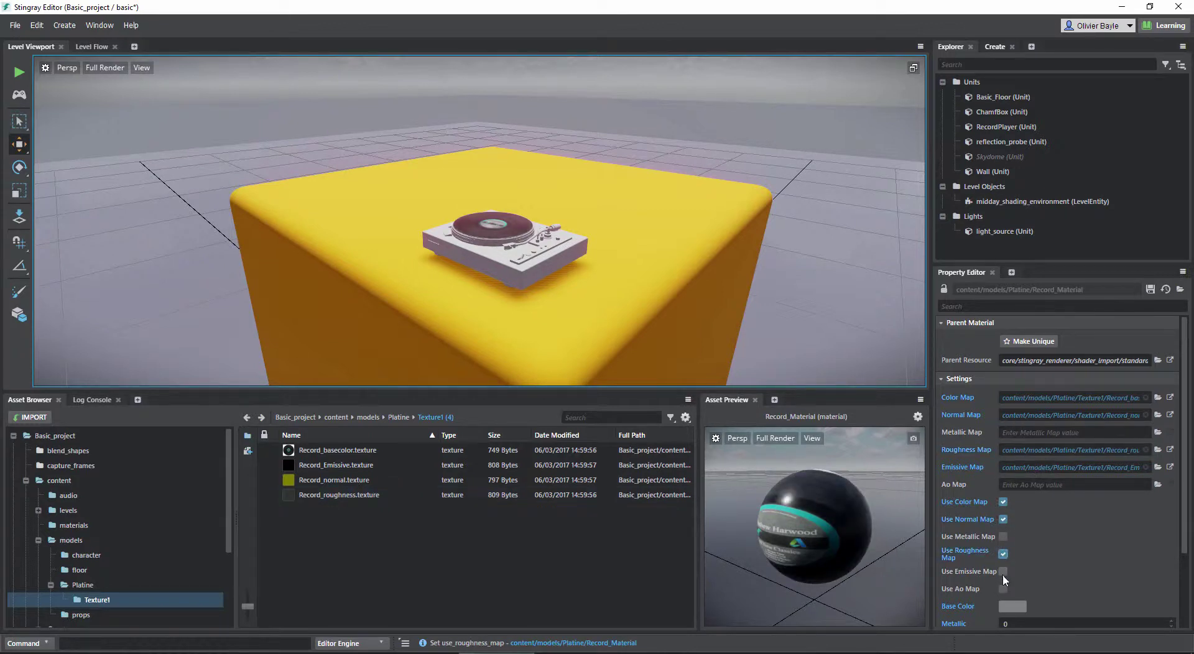
click(1004, 571)
Select the record player on the yellow cube and frame it closely in the level view
alt+drag(547, 310, 541, 244)
click(548, 148)
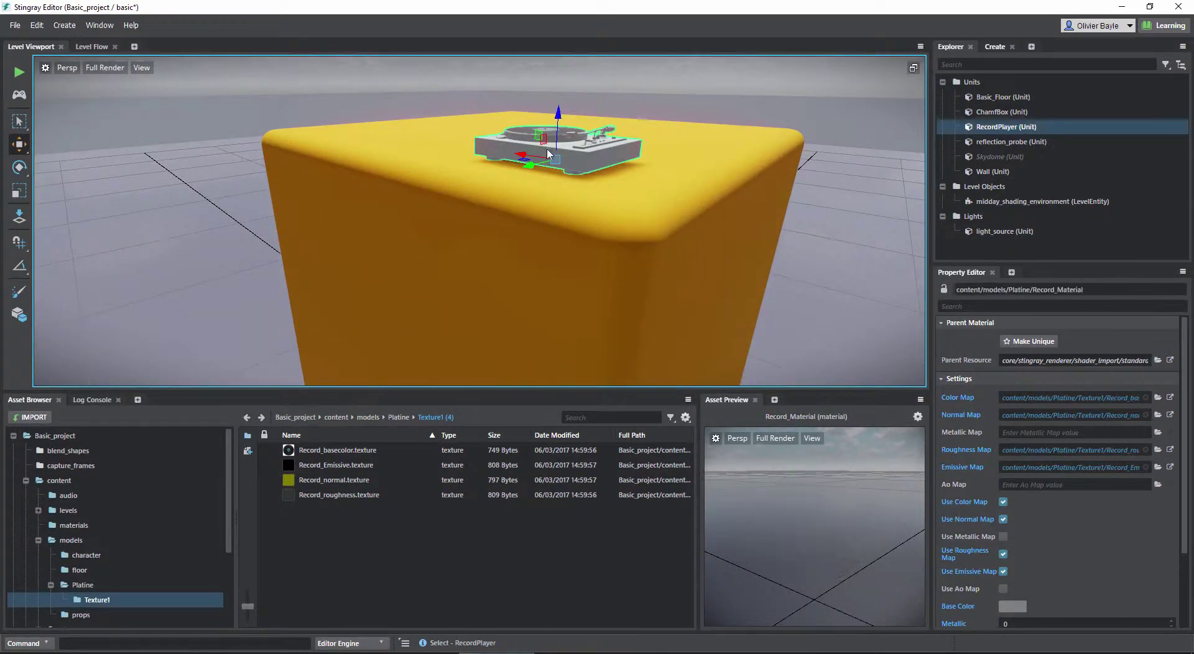
alt+drag(547, 151, 547, 201)
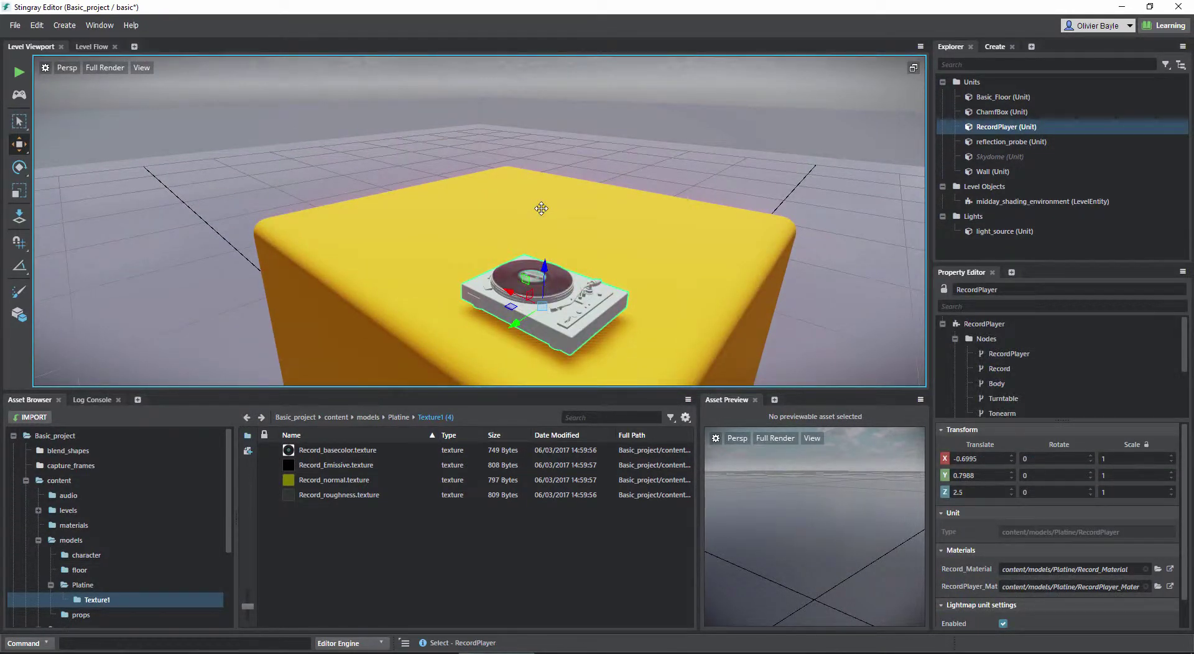
key(f)
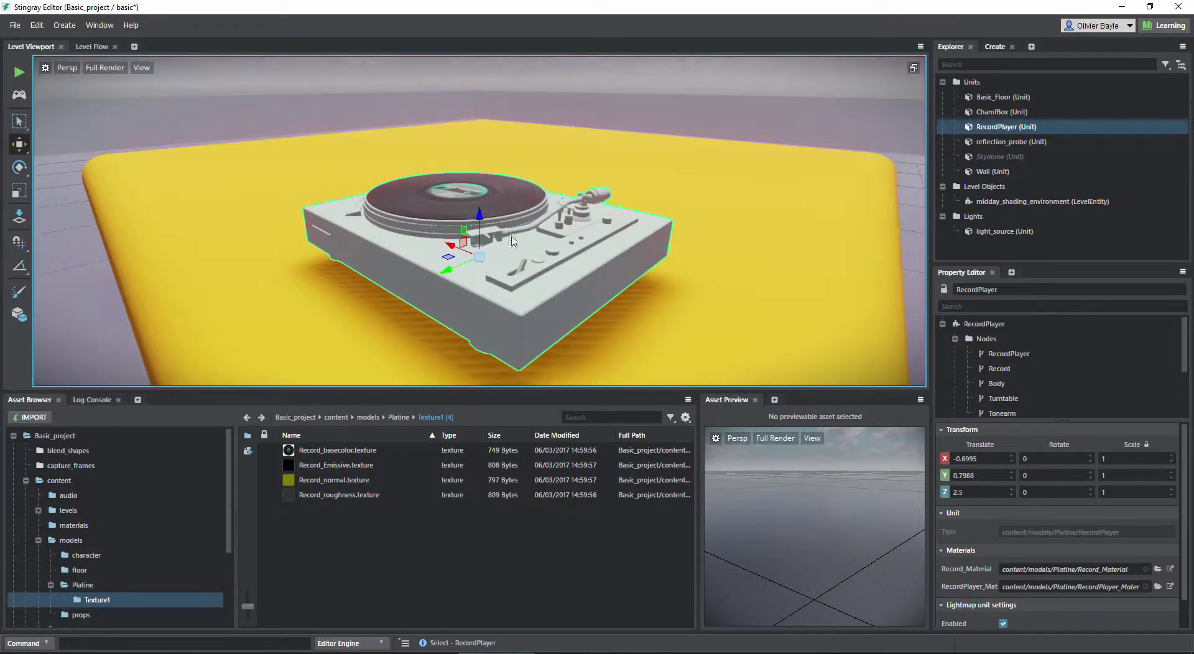
mouse_move(233, 160)
right_down()
mouse_move(266, 193)
mouse_move(398, 227)
mouse_move(309, 157)
mouse_move(253, 169)
right_up()
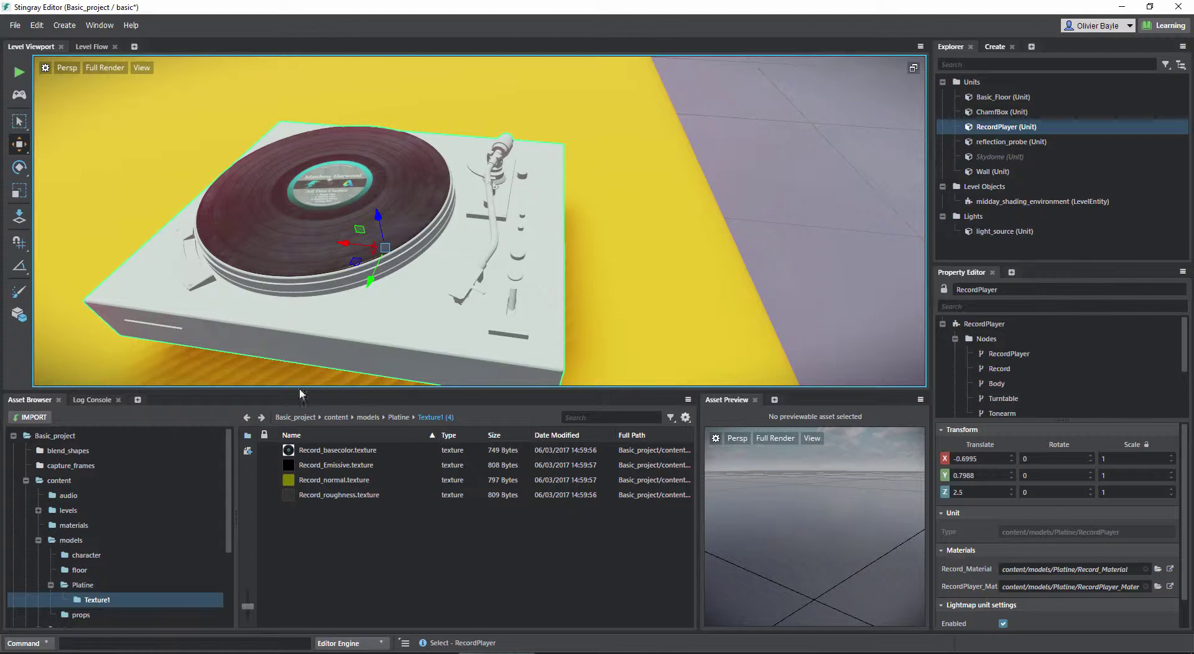
Create a folder named Texture 2 inside Platine and open it
click(395, 420)
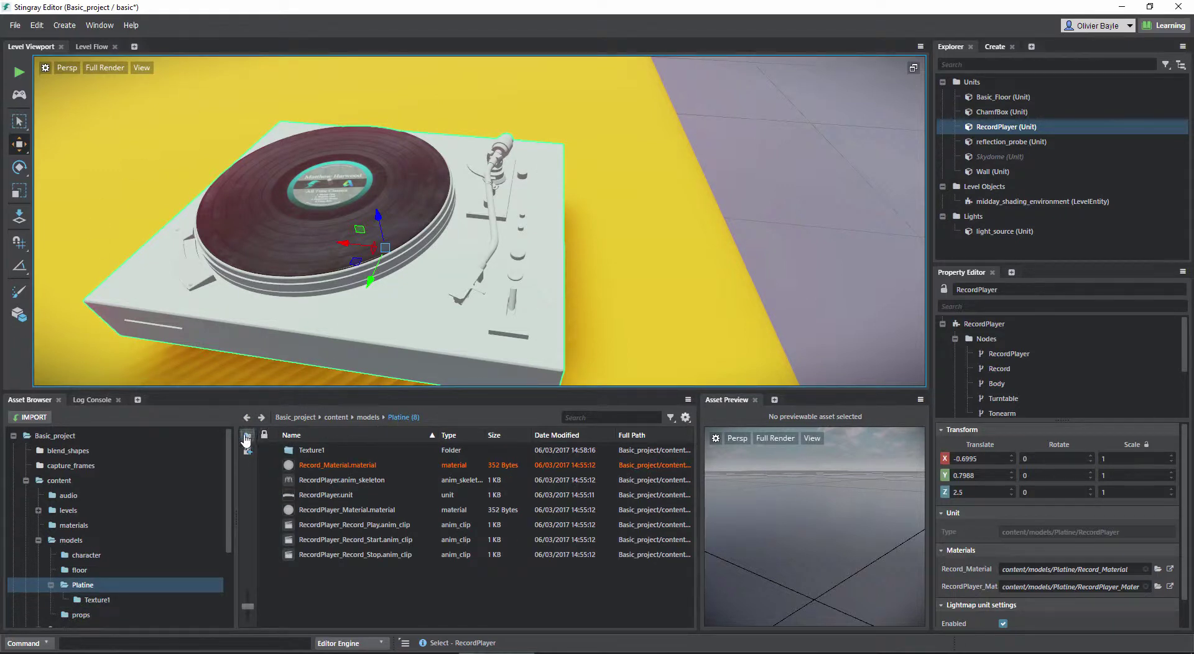
click(247, 438)
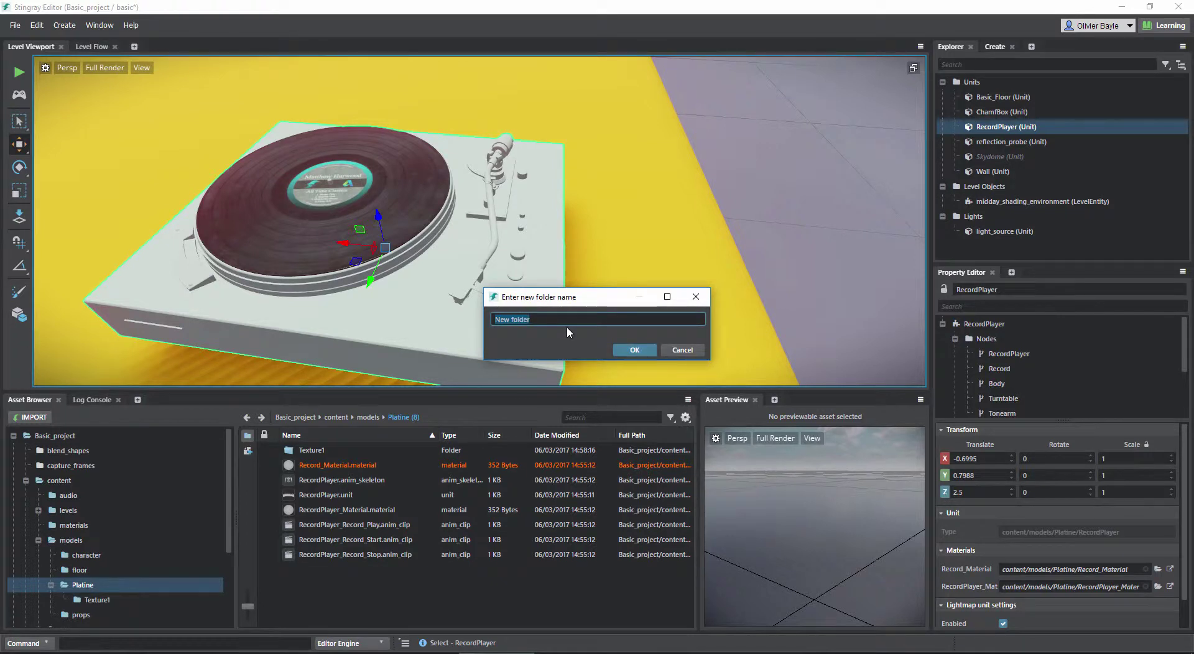
text(Texture 2)
click(627, 351)
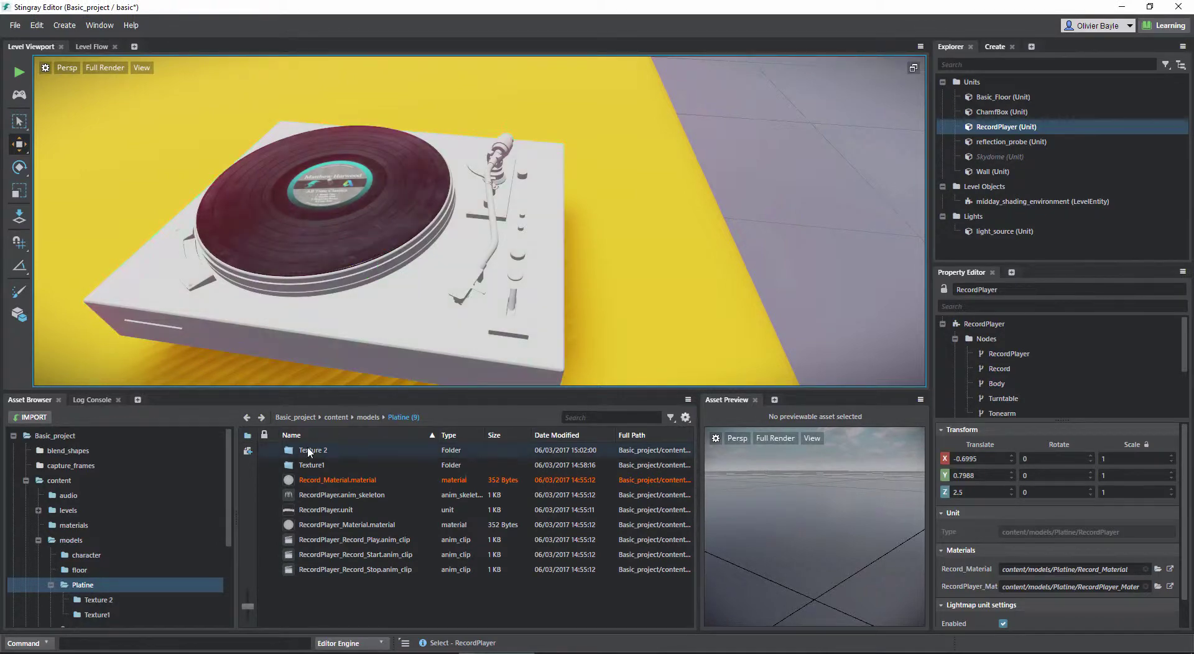
double_click(309, 450)
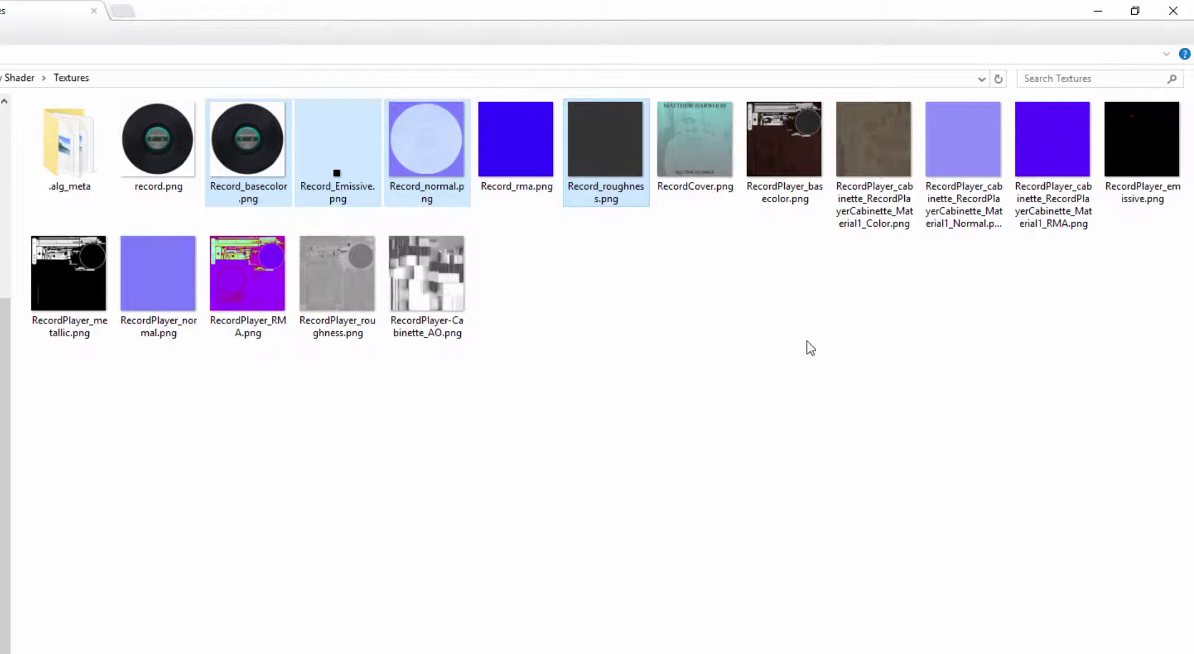
Import the RecordPlayer basecolor, emissive, metallic, normal and roughness PNG files from the Textures folder in File Explorer into Texture 2
click(808, 163)
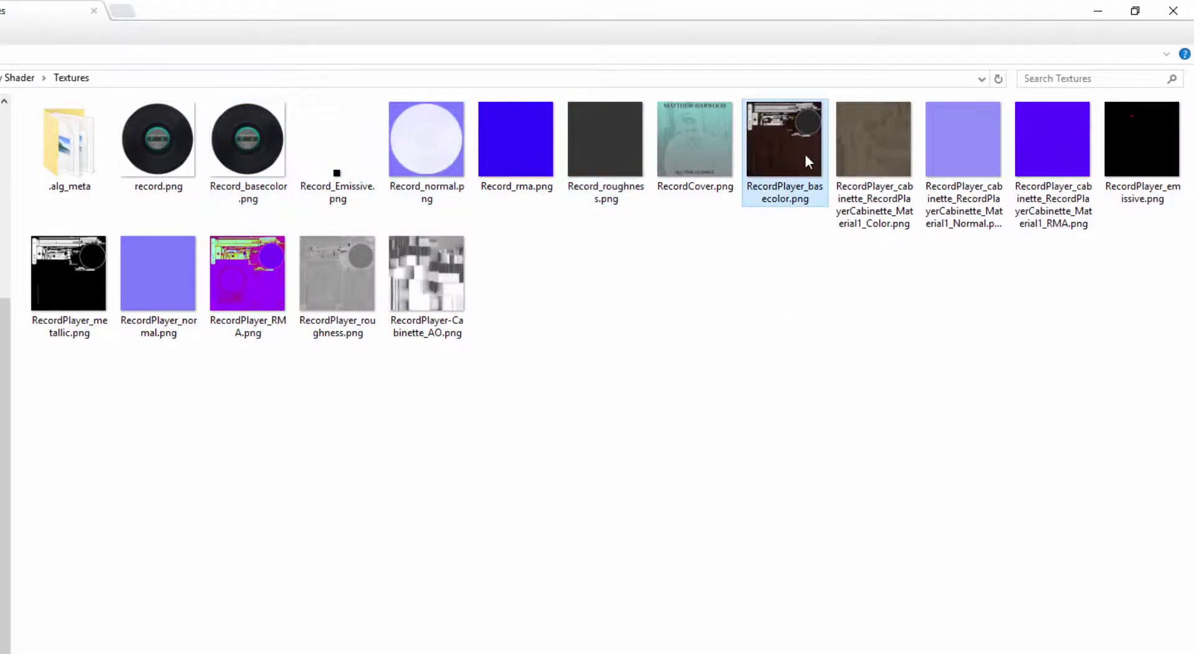
ctrl+click(1153, 151)
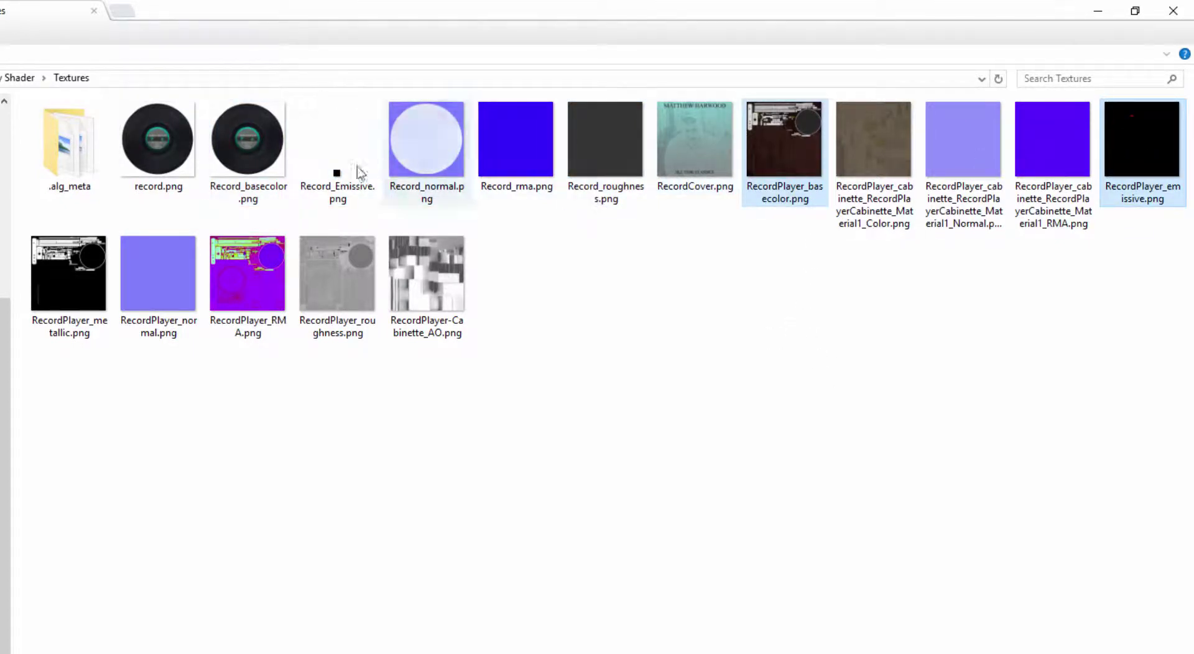
ctrl+click(64, 289)
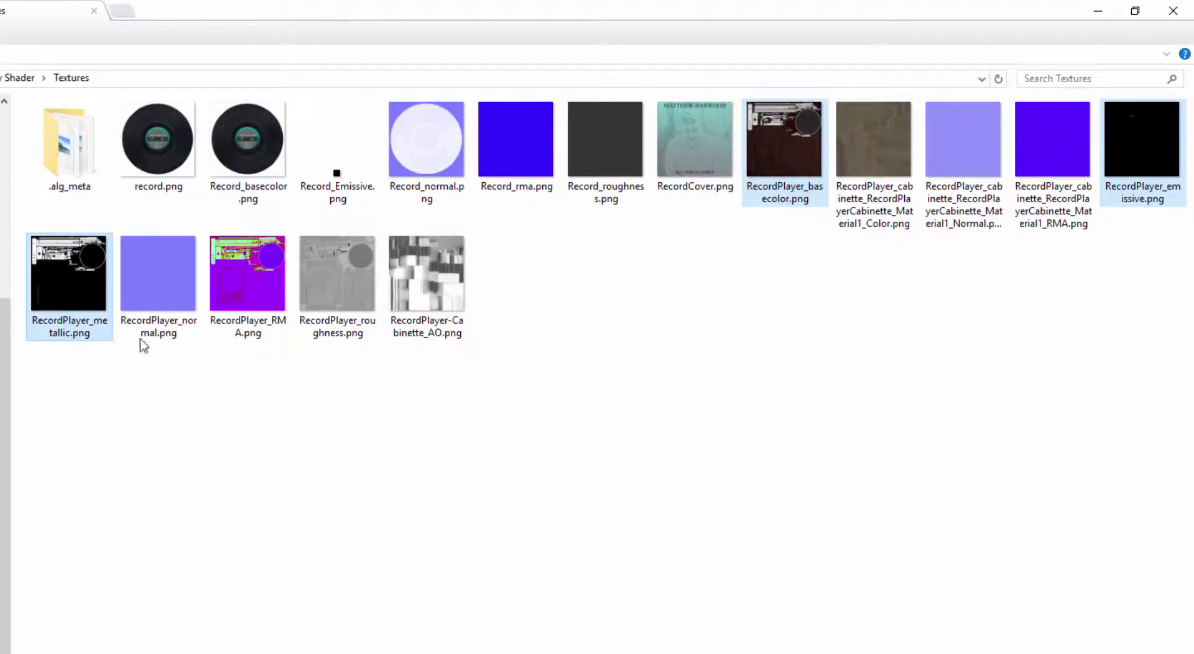
ctrl+click(150, 296)
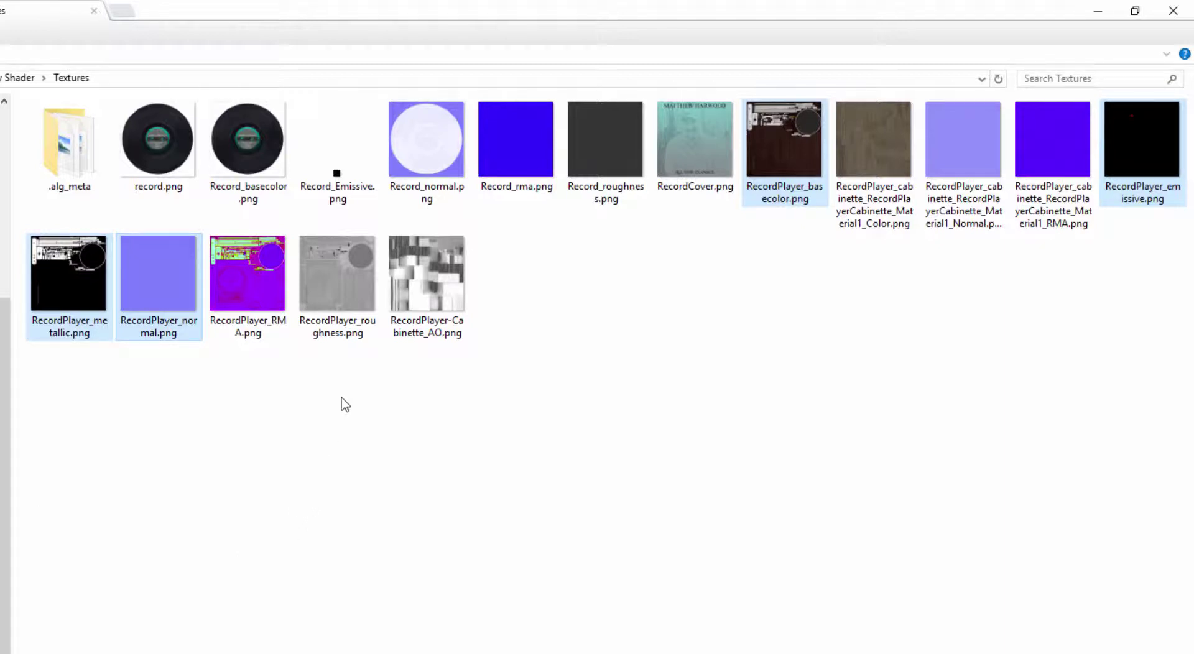
ctrl+click(351, 281)
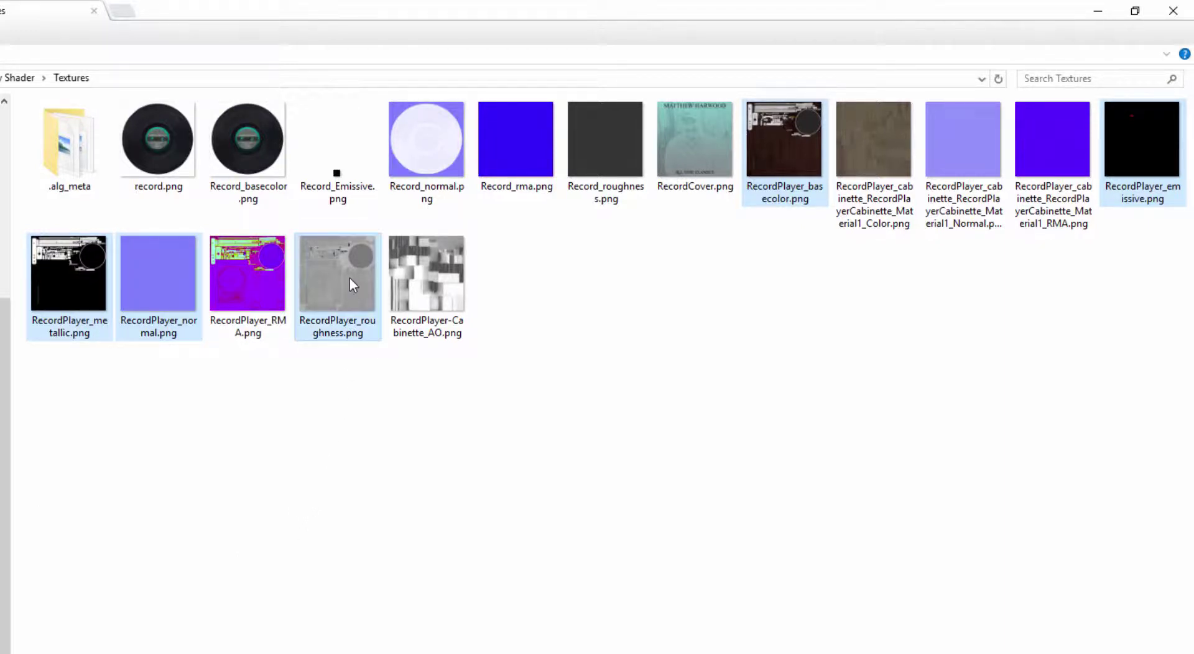
drag(350, 277, 293, 653)
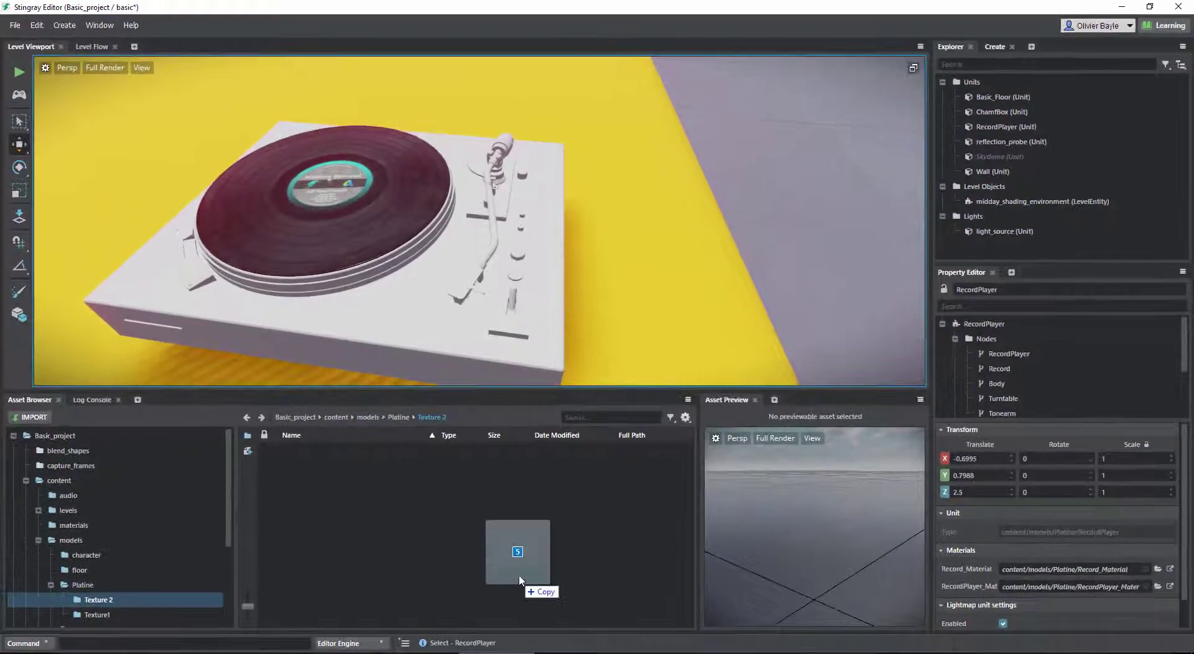
drag(520, 552, 443, 548)
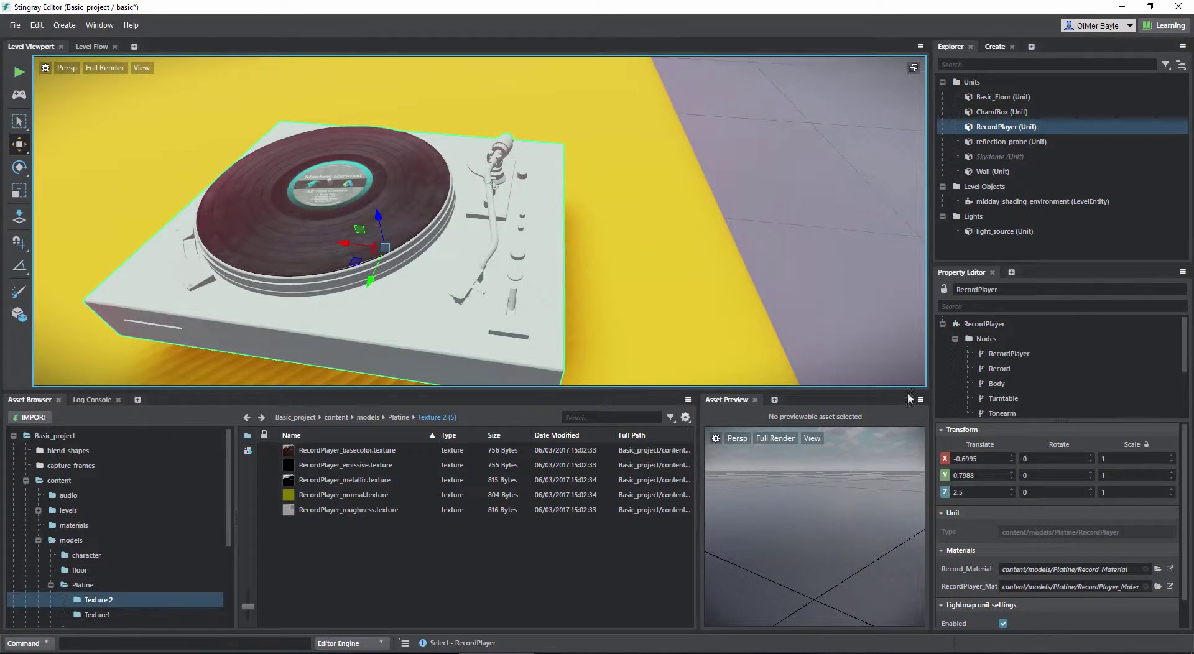
Assign the RecordPlayer basecolor, emissive, metallic, normal and roughness textures from Texture 2 to the matching maps of the record player's RecordPlayer_Material
click(1170, 588)
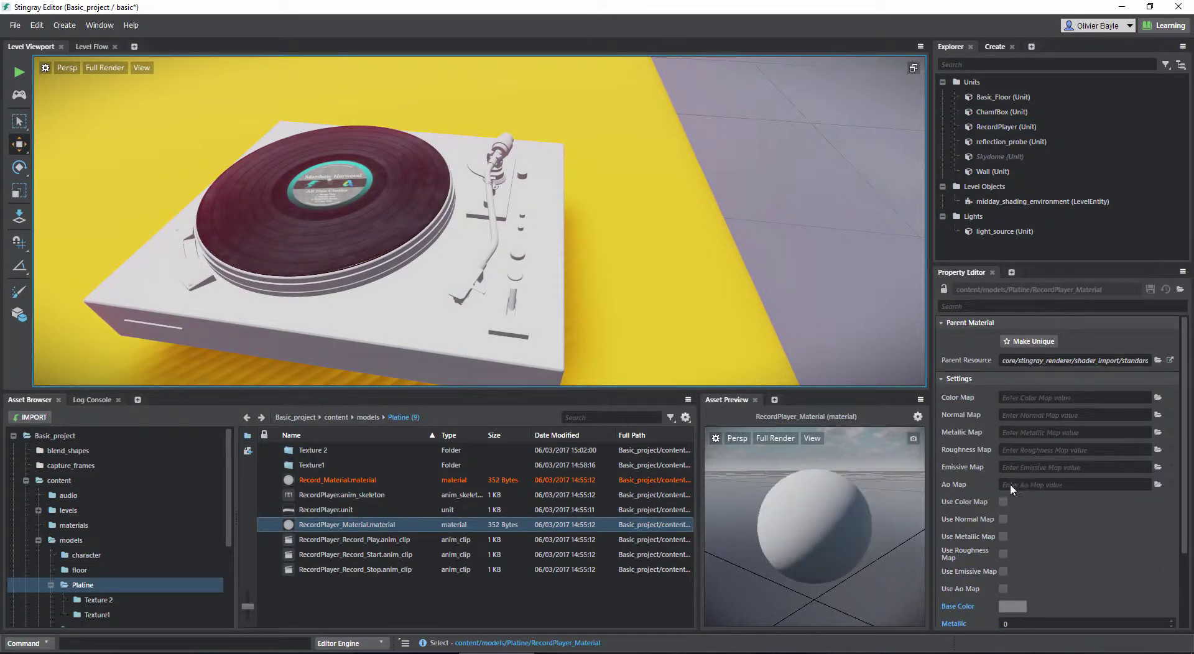
double_click(304, 450)
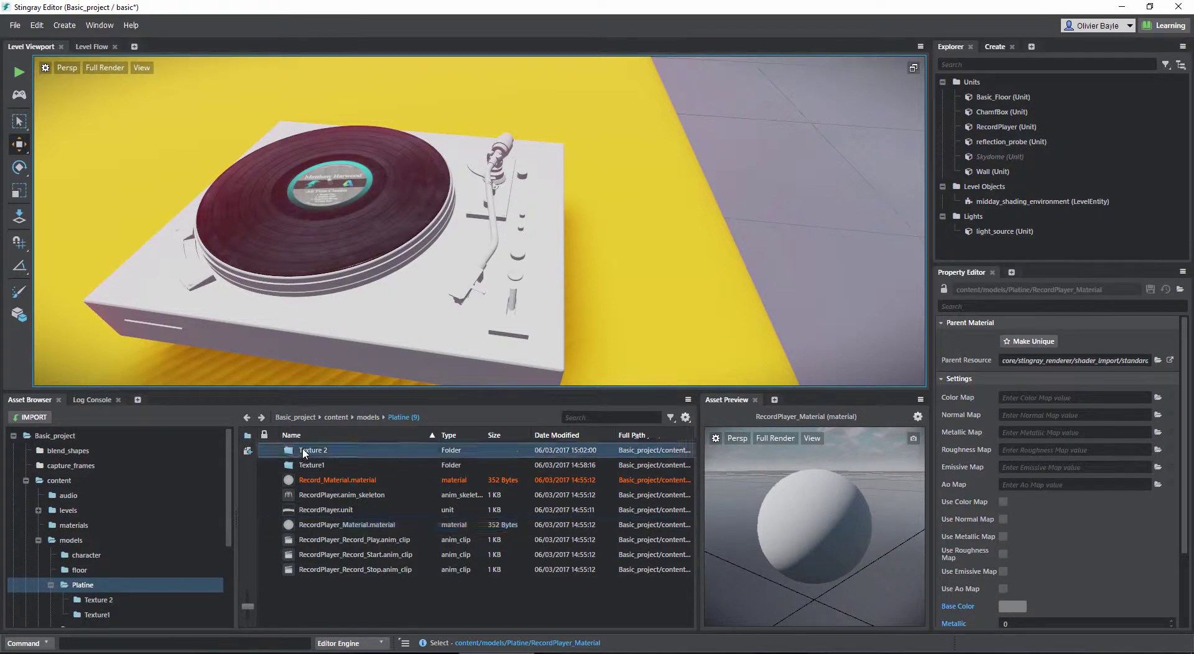
drag(299, 455, 1011, 399)
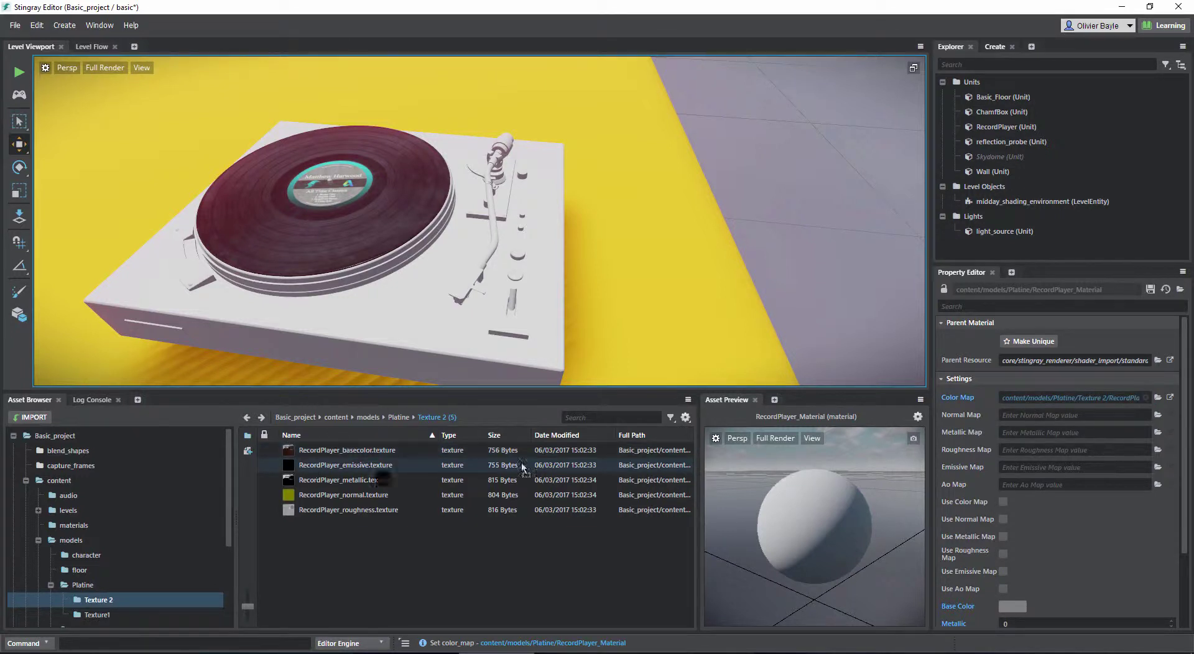
drag(995, 476, 1019, 466)
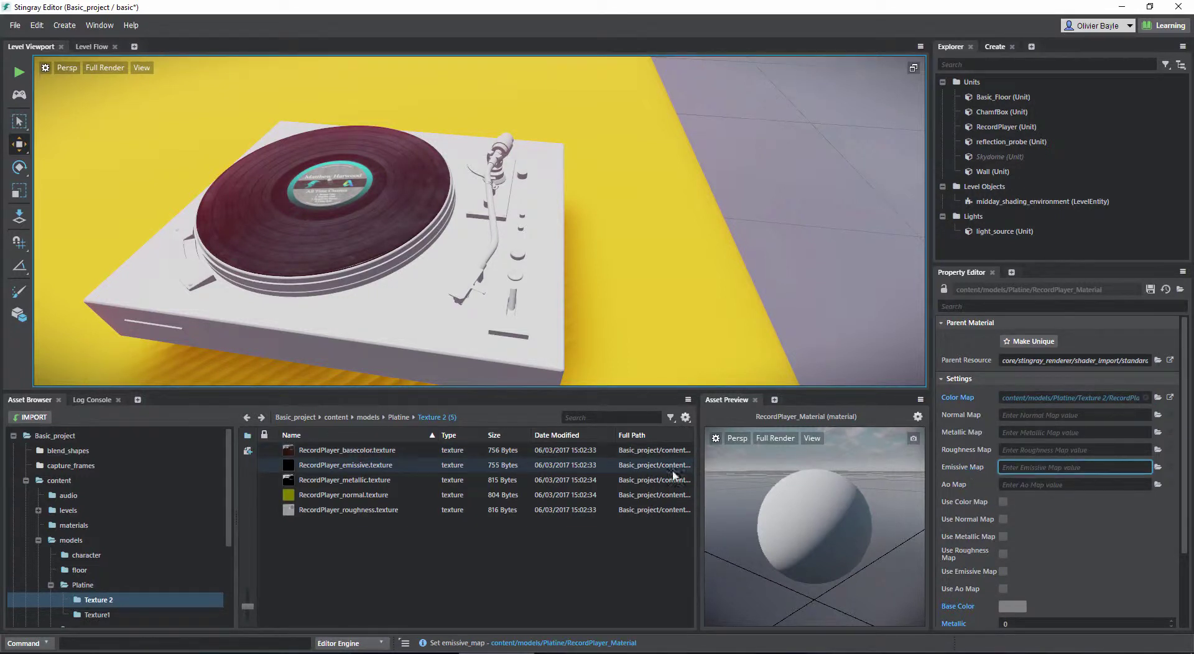
drag(340, 482, 1021, 433)
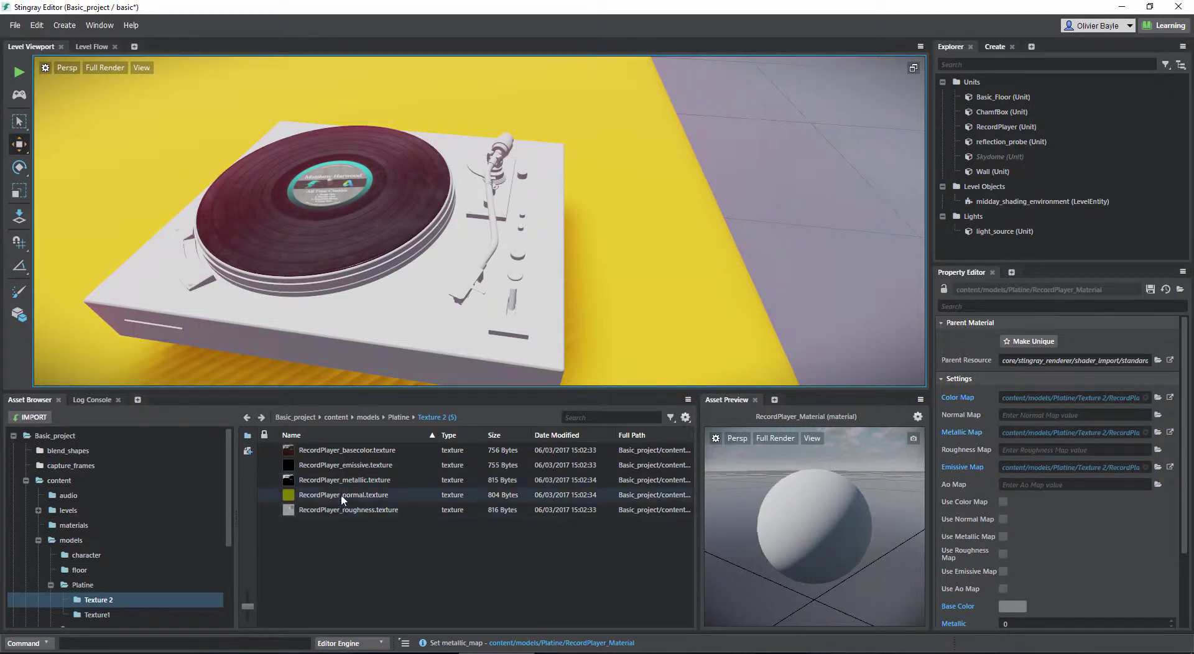
drag(341, 494, 1007, 414)
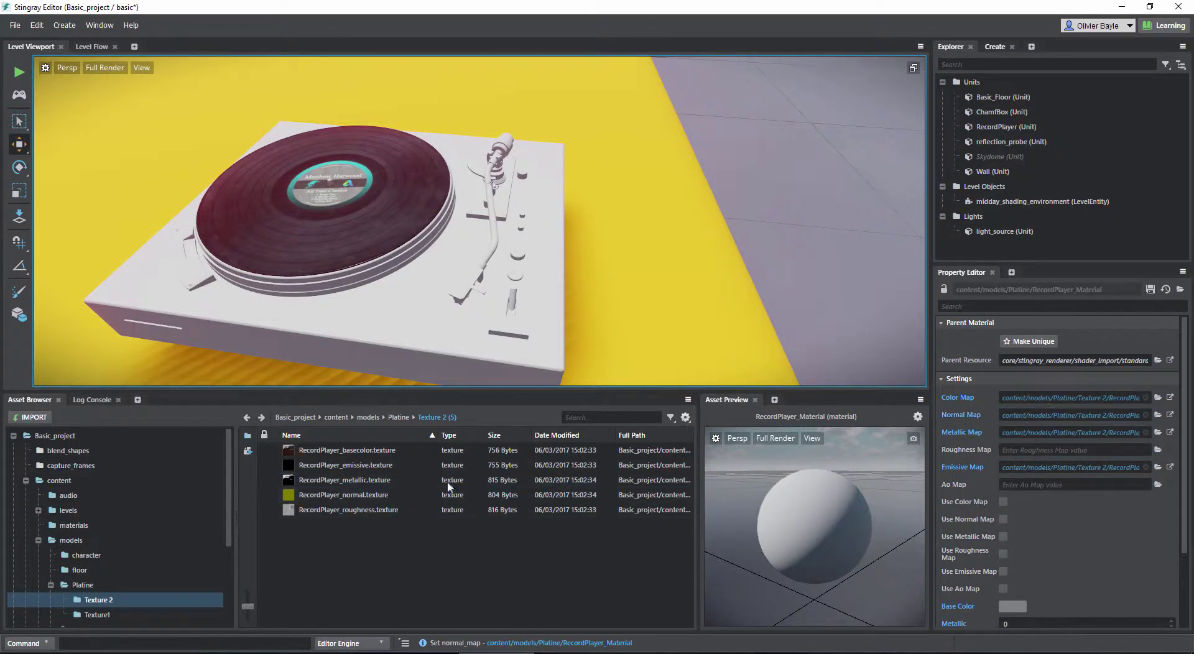
drag(351, 511, 1038, 451)
Enable the use of the color, normal, metallic, roughness and emissive maps on RecordPlayer_Material
click(1003, 502)
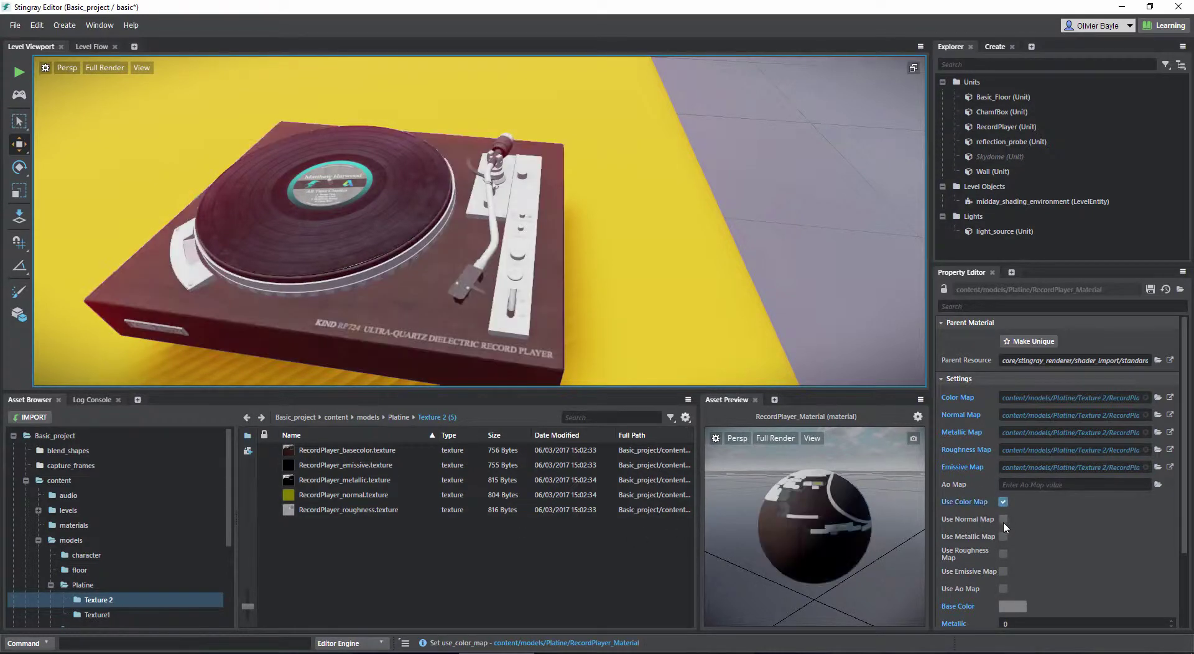
click(1003, 519)
click(1003, 537)
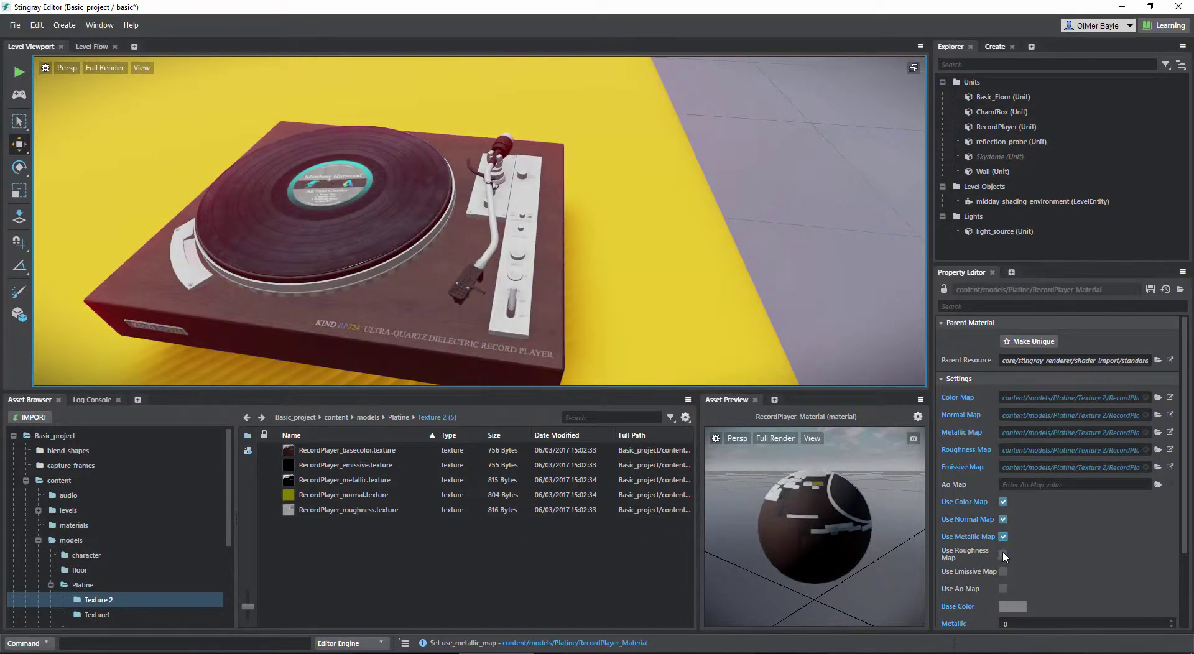
click(1003, 554)
click(1003, 572)
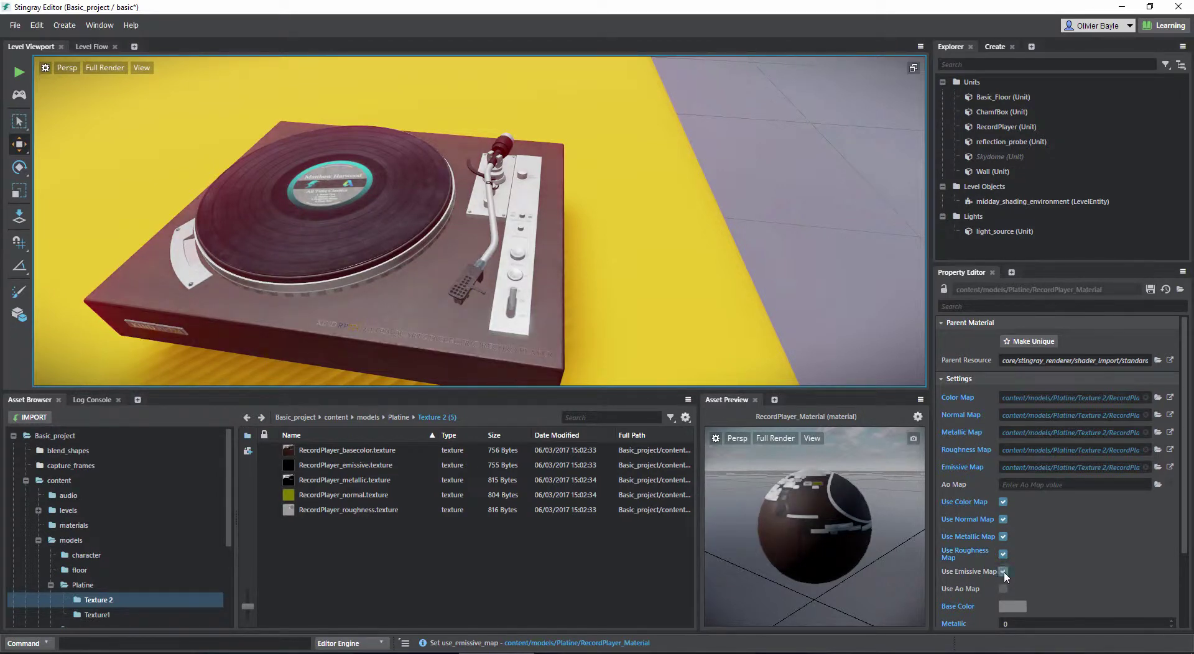
Compare the record player's control knobs up close with RecordPlayer_Material's normal map switched off and back on
alt+drag(578, 239, 311, 233)
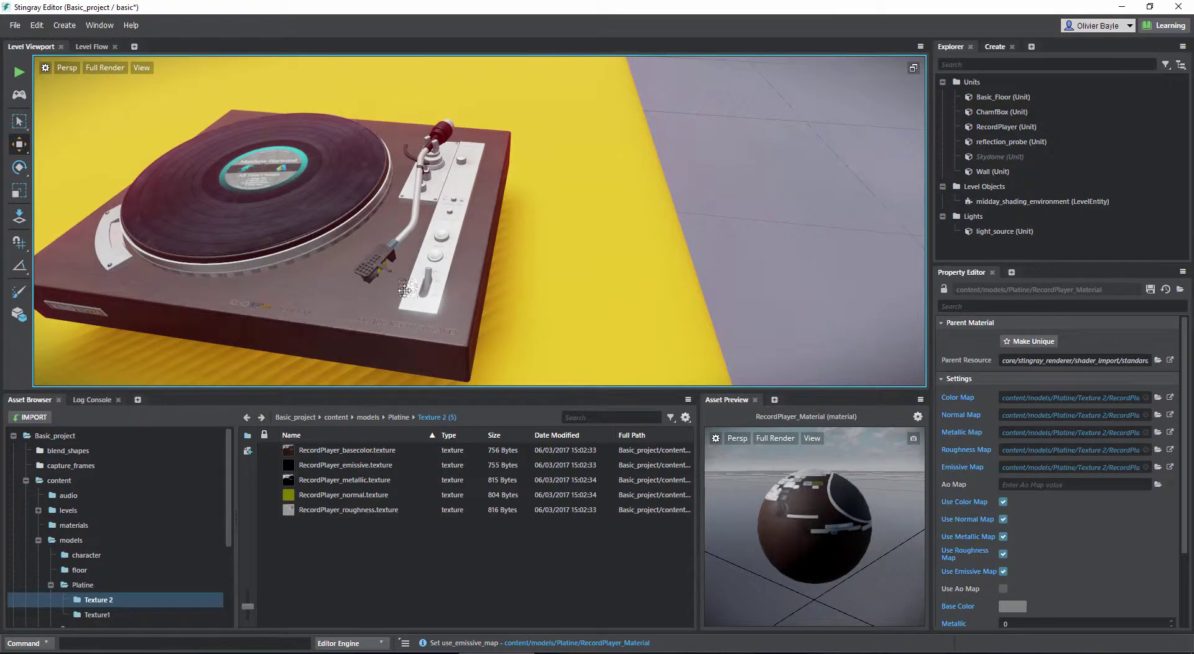
alt+drag(407, 288, 351, 281)
scroll(351, 282, up, 3)
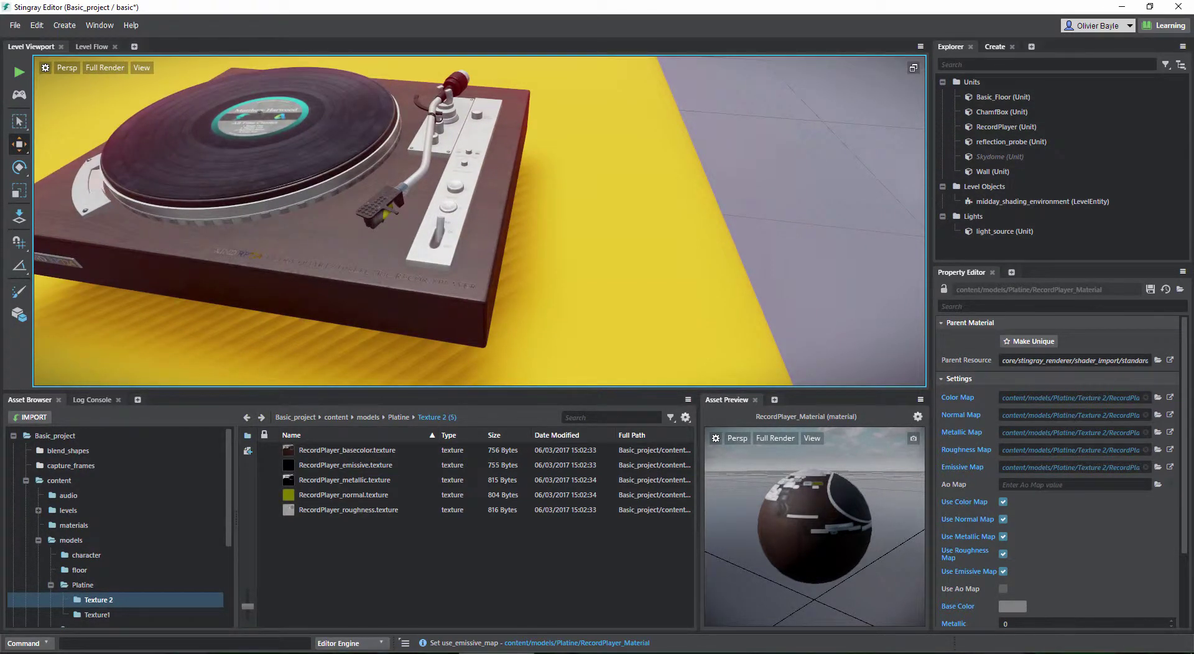
scroll(280, 202, up, 5)
mouse_move(278, 200)
alt+middle_down()
mouse_move(320, 234)
mouse_move(280, 214)
alt+middle_up()
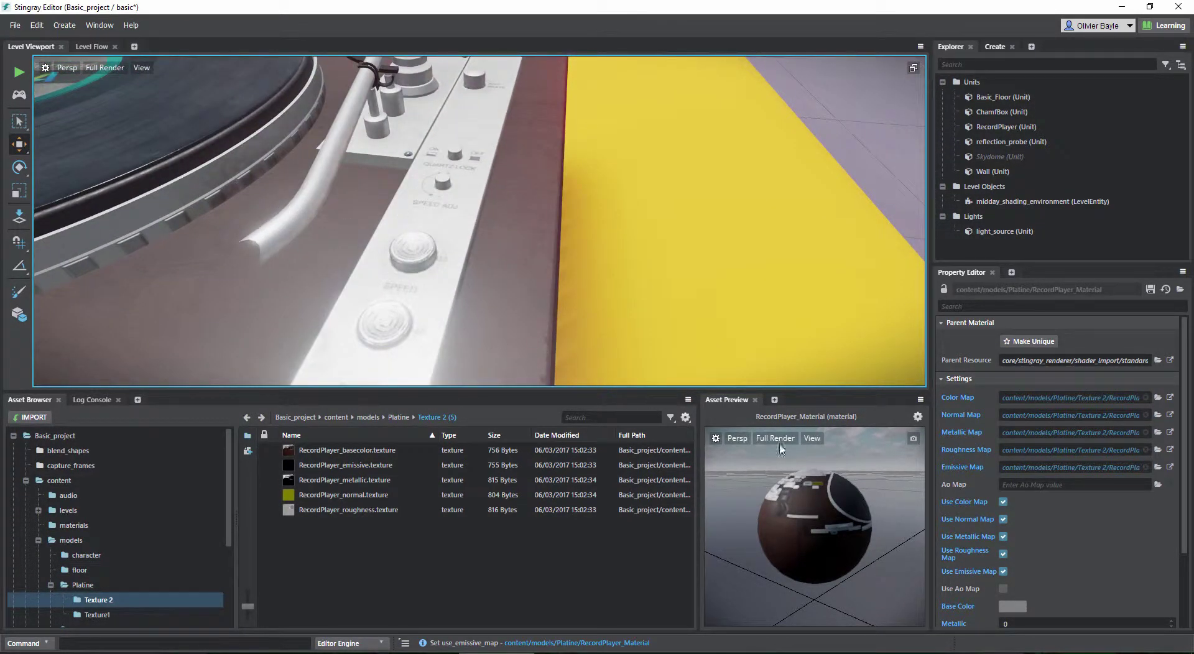
click(1004, 523)
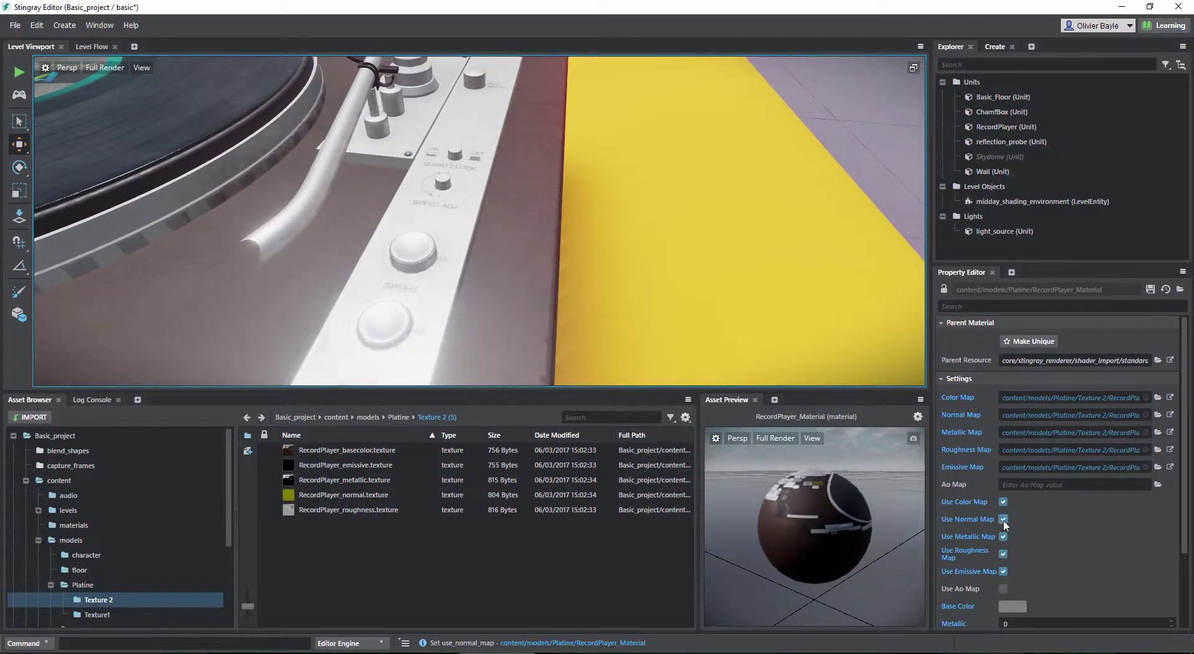
click(1003, 521)
scroll(440, 331, down, 5)
middle_drag(460, 262, 453, 264)
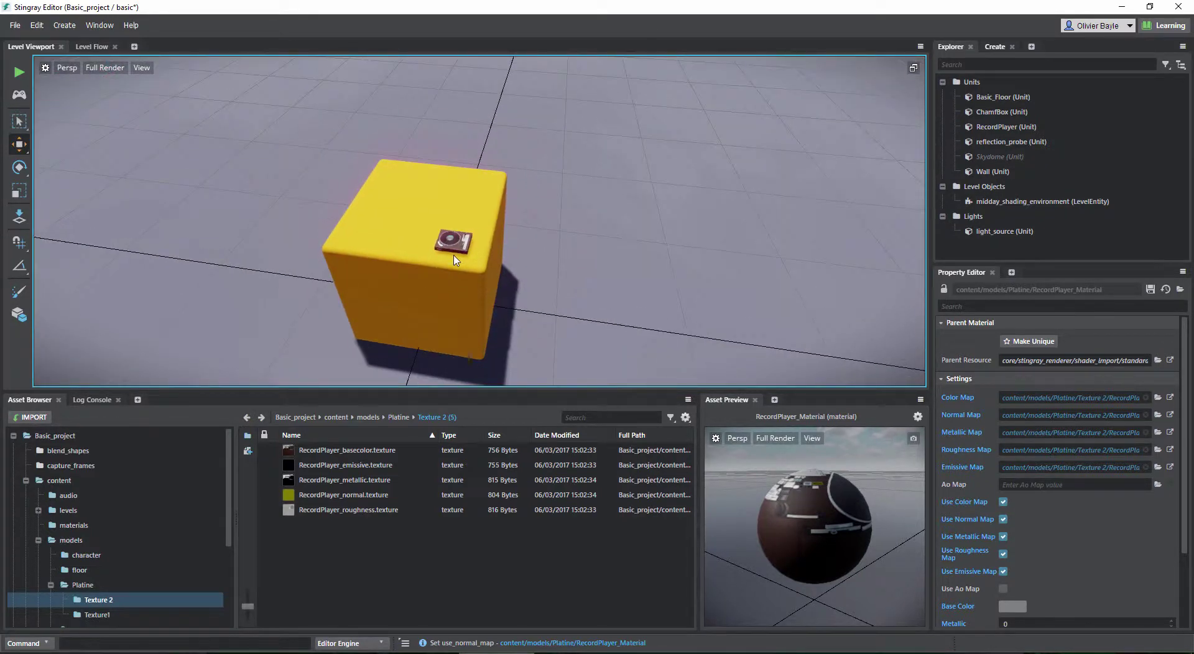
scroll(456, 260, up, 5)
scroll(456, 259, down, 5)
scroll(473, 246, up, 2)
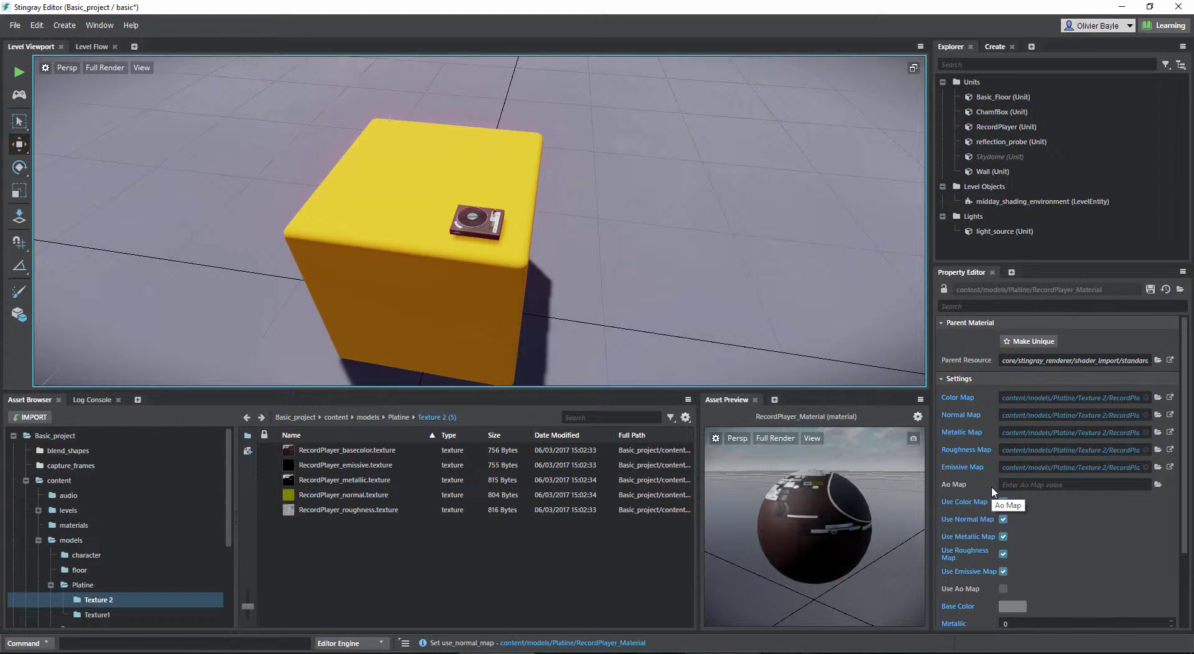
Create a new folder named ShaderFx inside the Platine folder
click(84, 586)
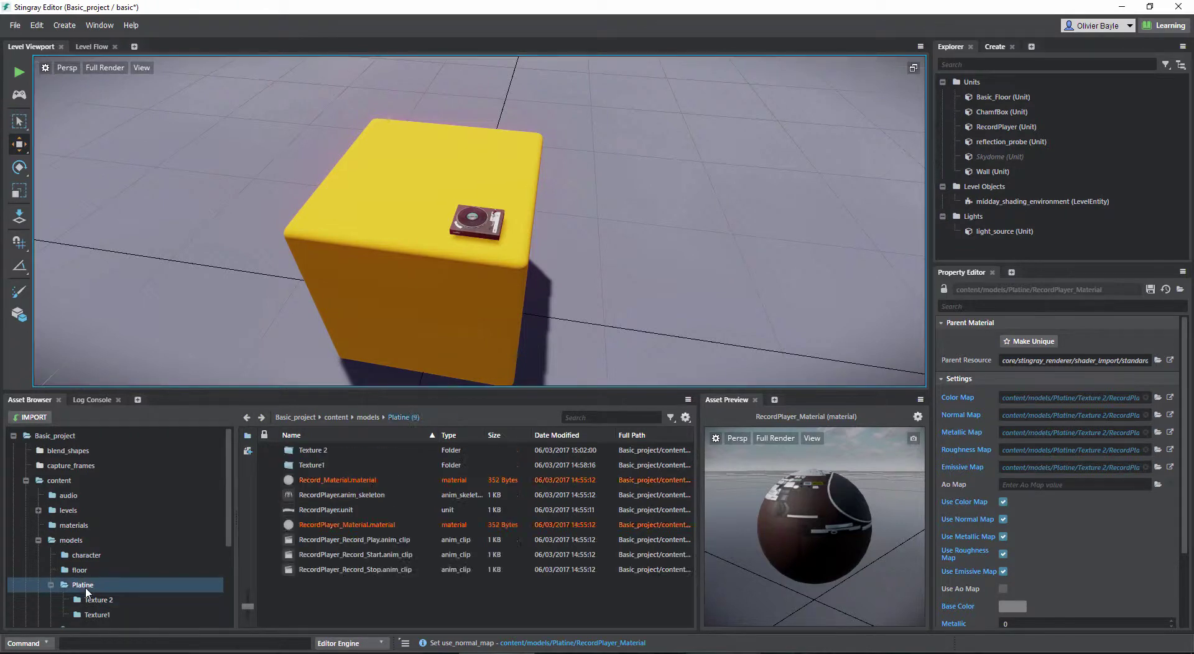
right_click(358, 602)
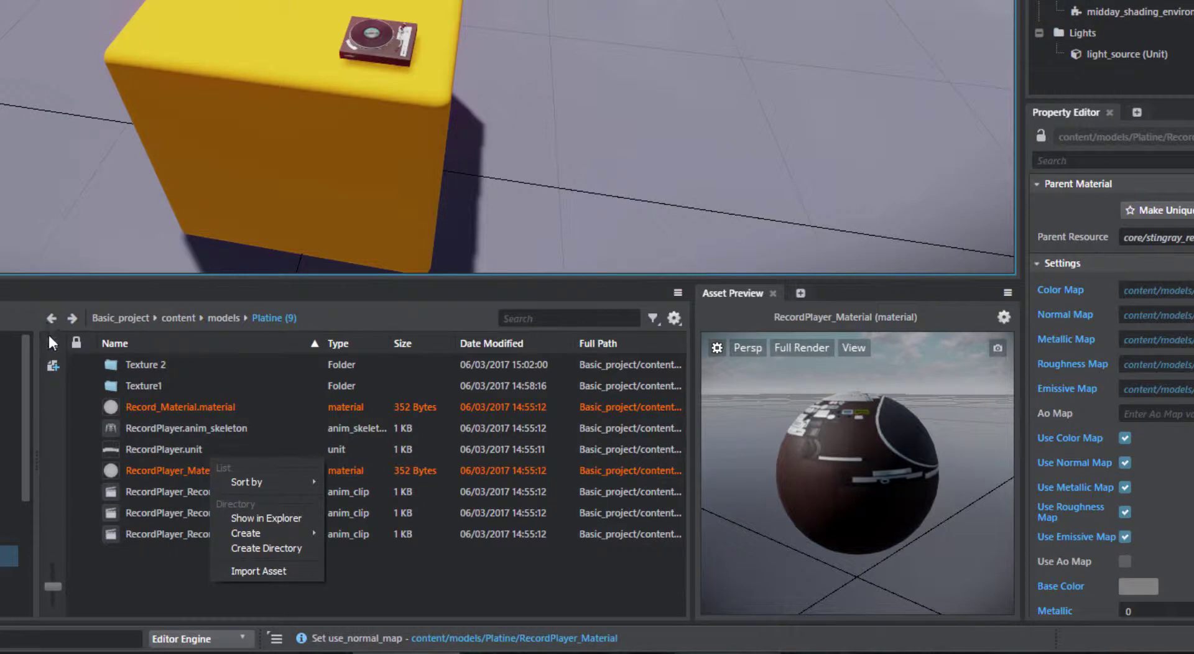
click(216, 426)
click(53, 346)
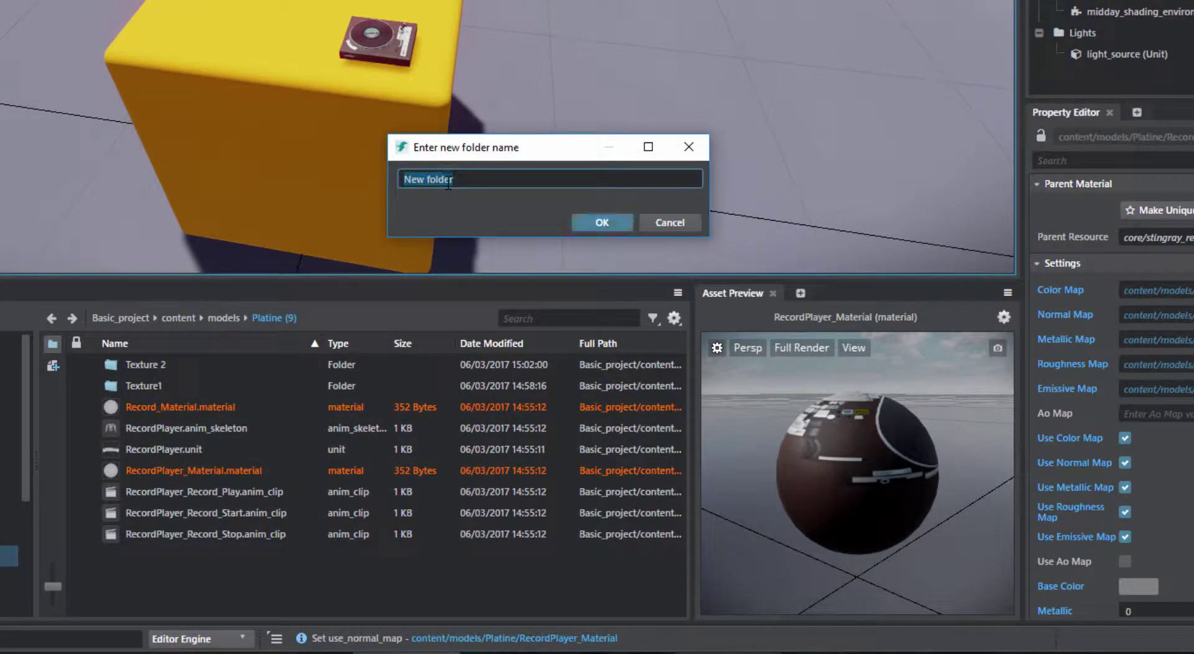
text(ShaderFx)
key(Return)
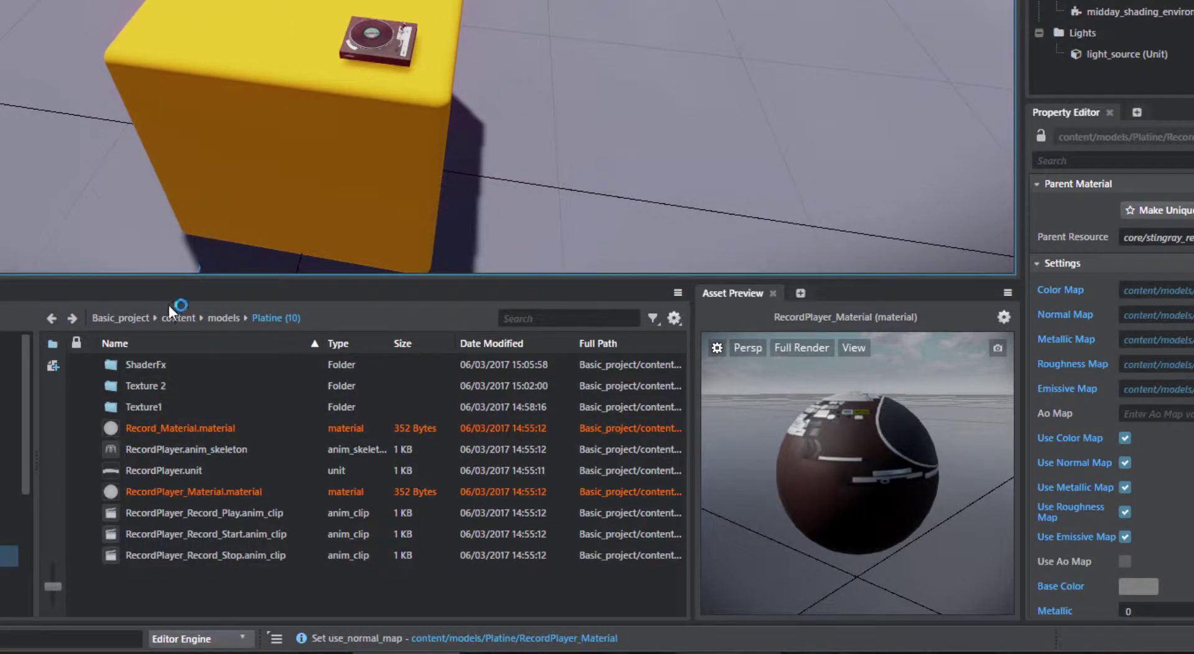
Create an empty material named MatAMOI in the ShaderFx folder
click(131, 360)
double_click(132, 362)
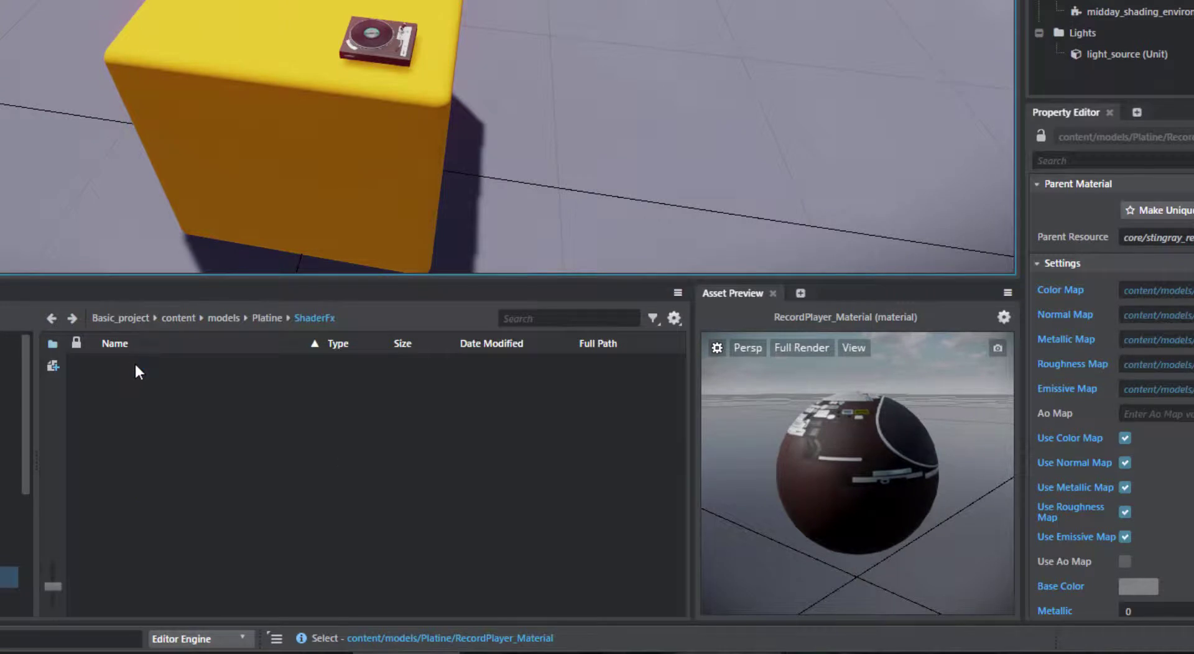
right_click(274, 418)
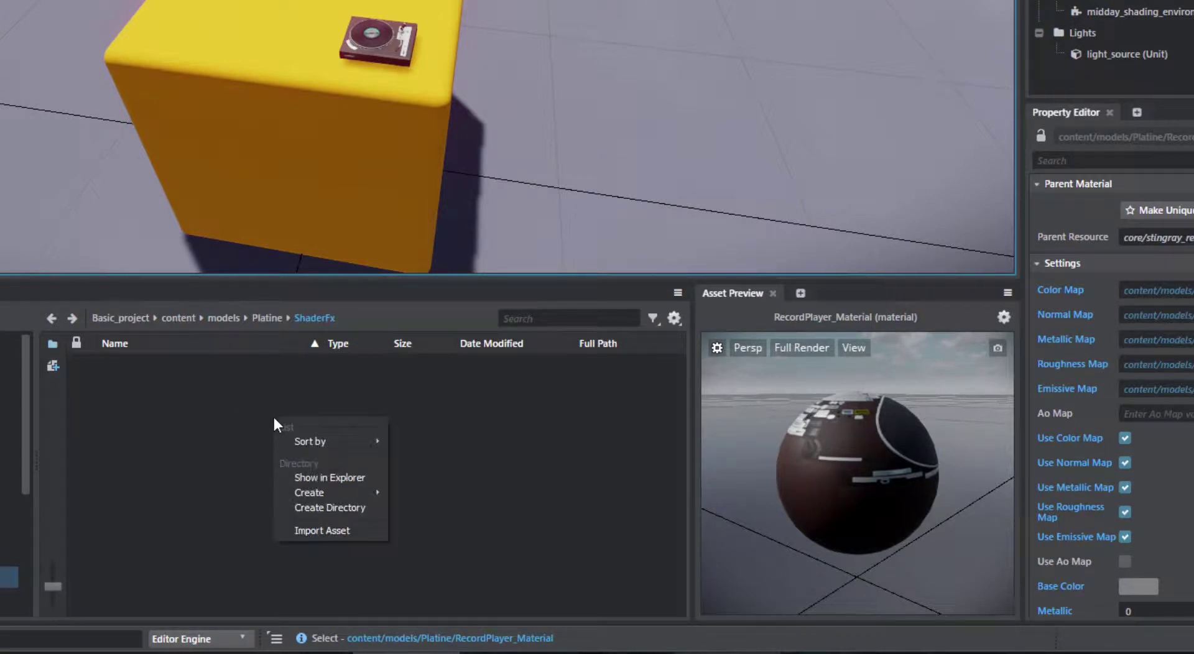
mouse_move(305, 492)
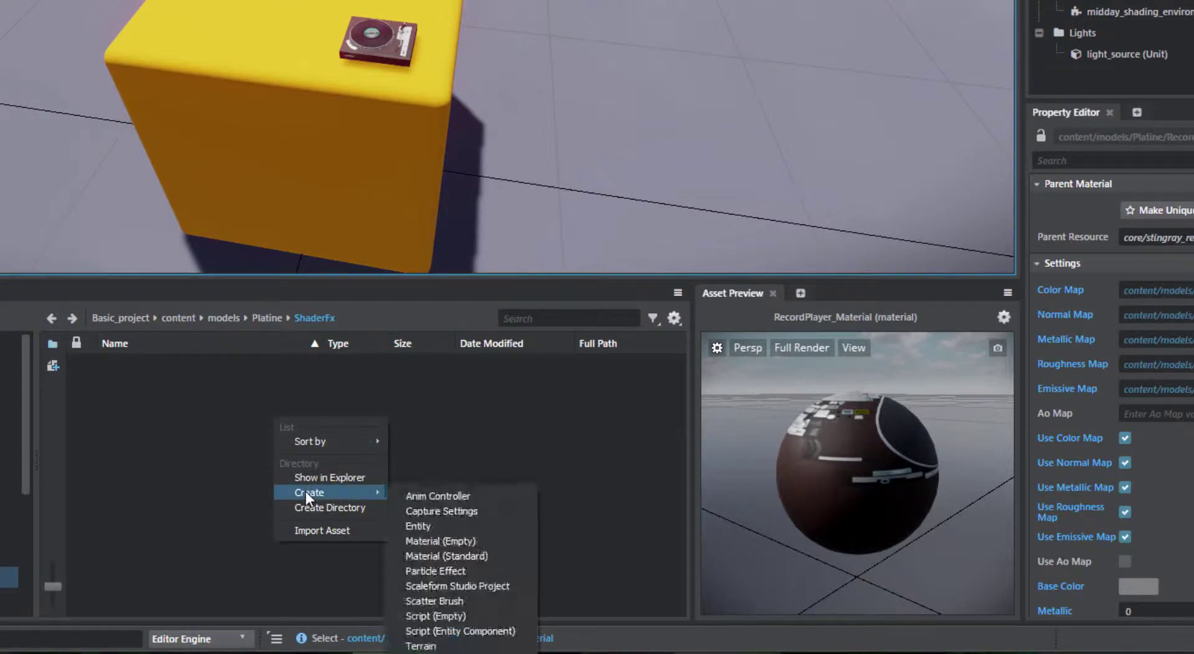
click(460, 543)
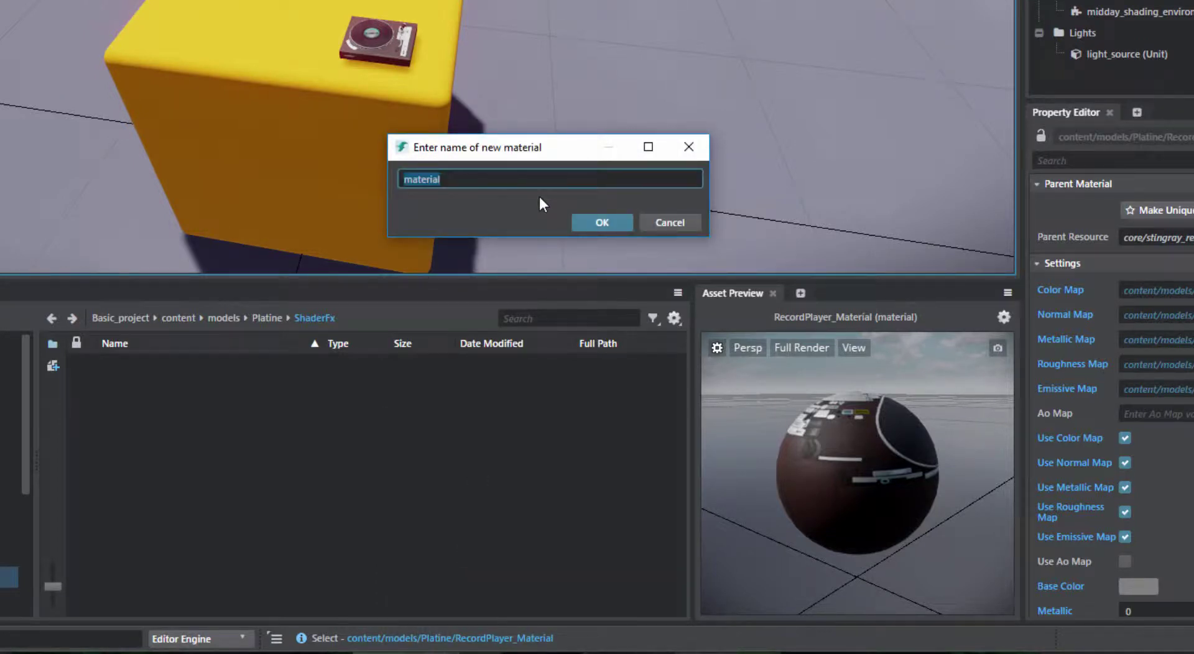
text(MatAMoi)
key(Return)
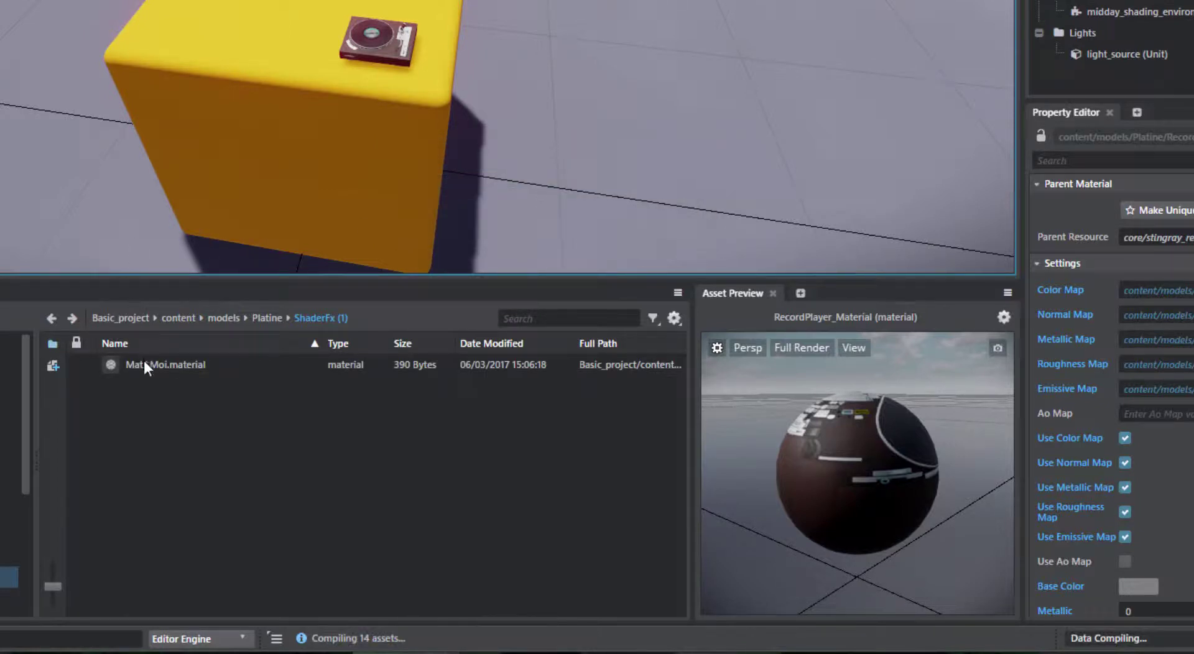
Open the shader graph of MatAMOI and arrange its window and Standard Base node so the Property Editor stays in view
click(143, 361)
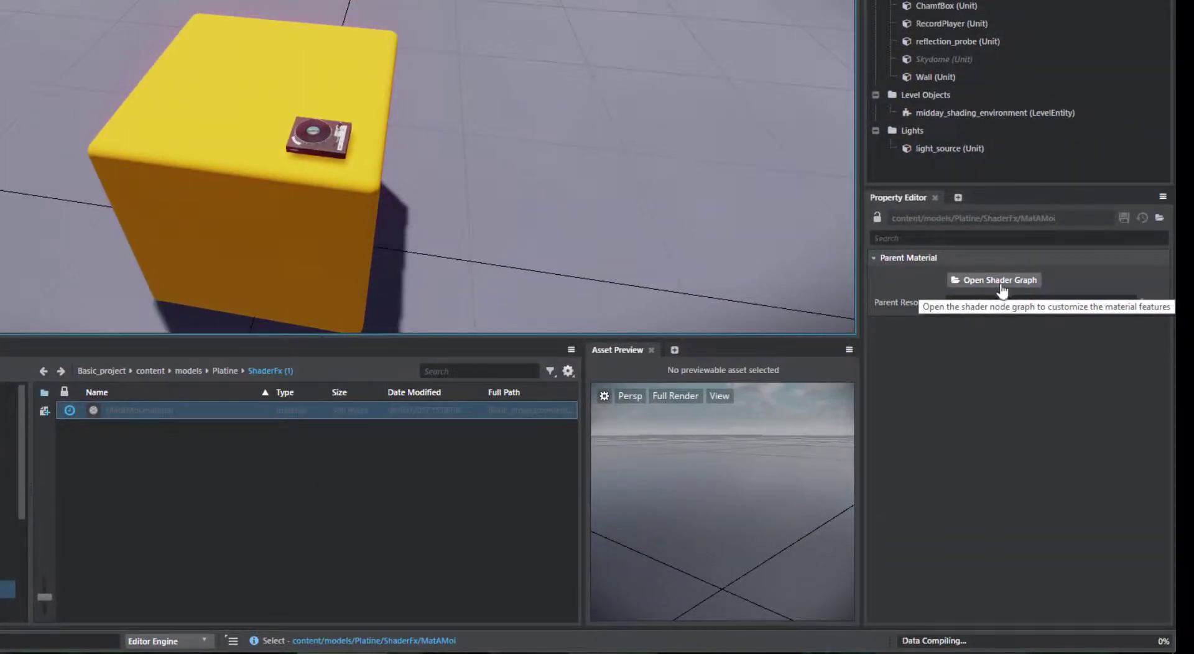
double_click(127, 412)
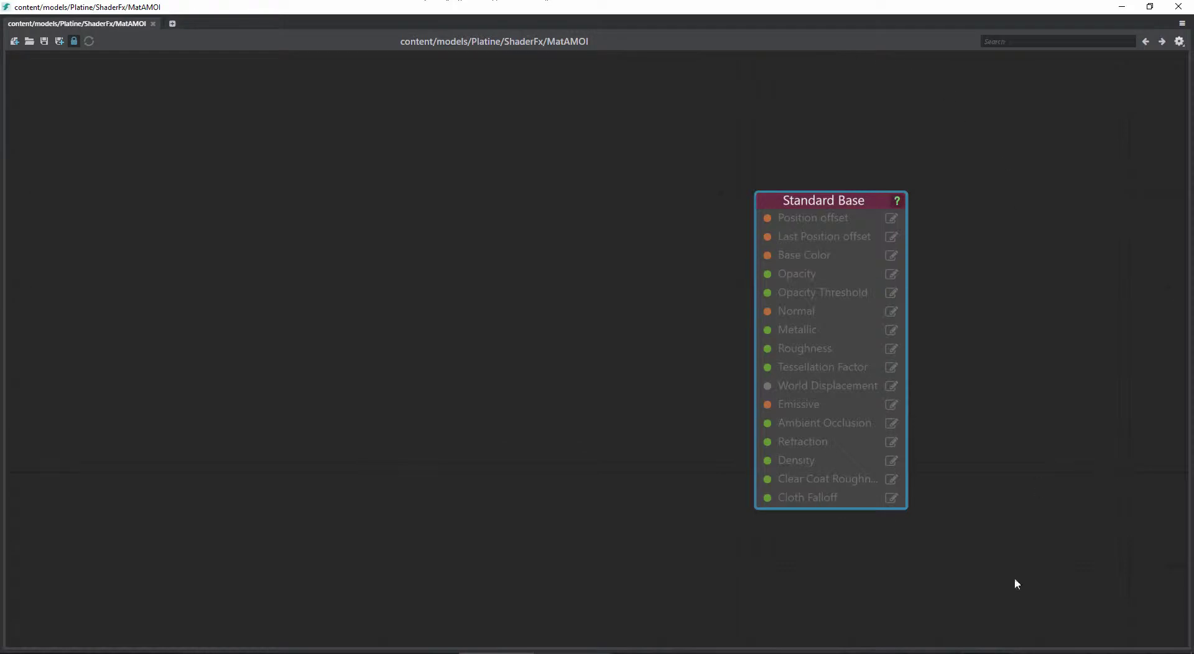
drag(820, 193, 867, 169)
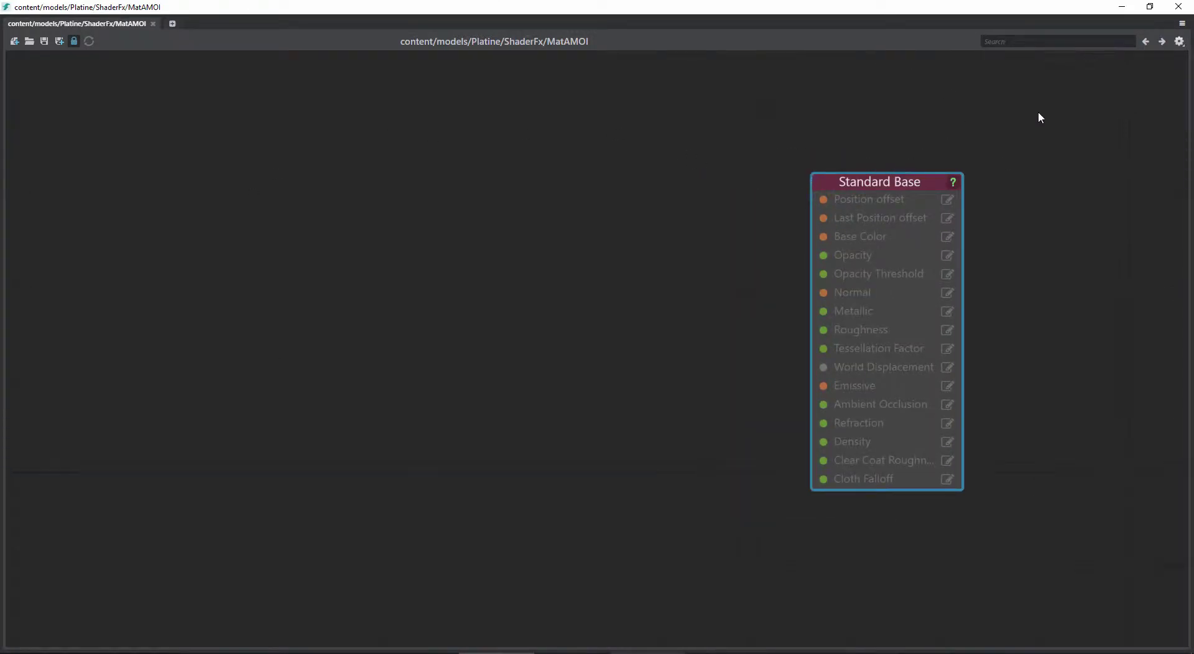
drag(1009, 8, 733, 12)
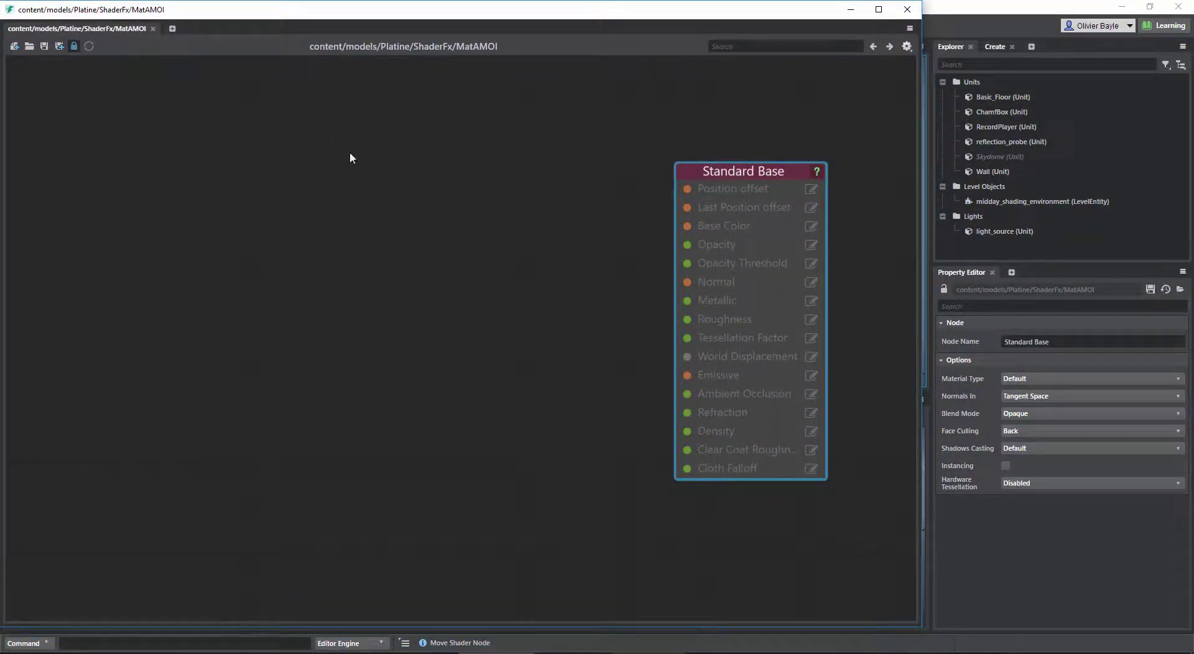
scroll(299, 357, down, 2)
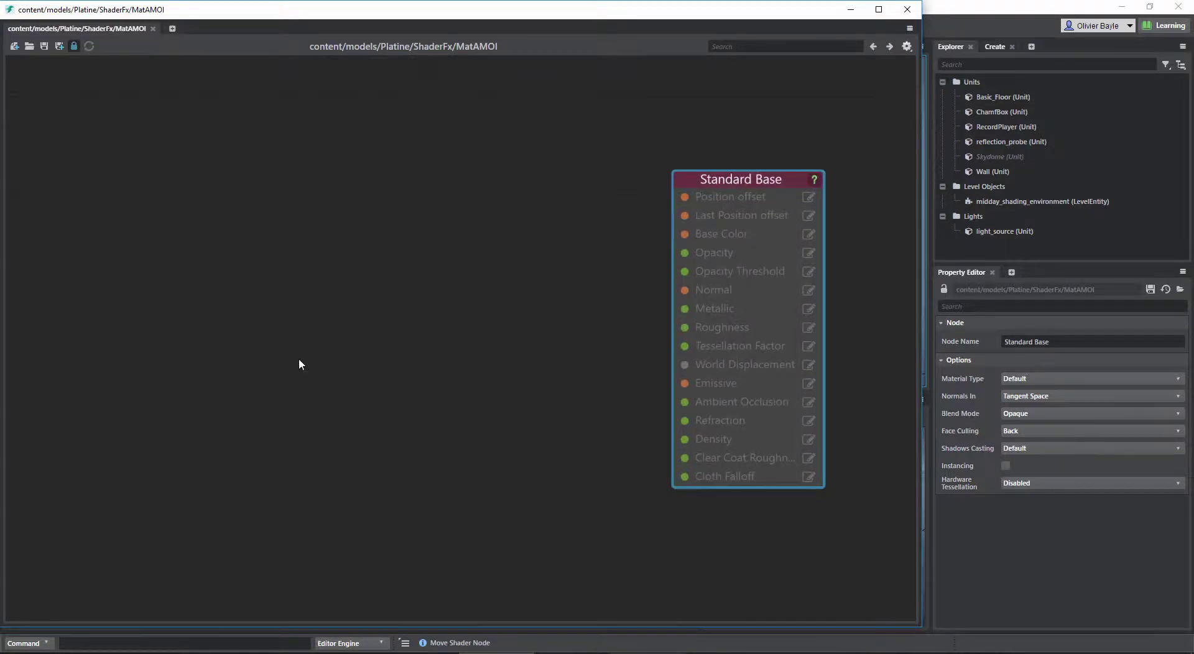
middle_drag(326, 377, 328, 384)
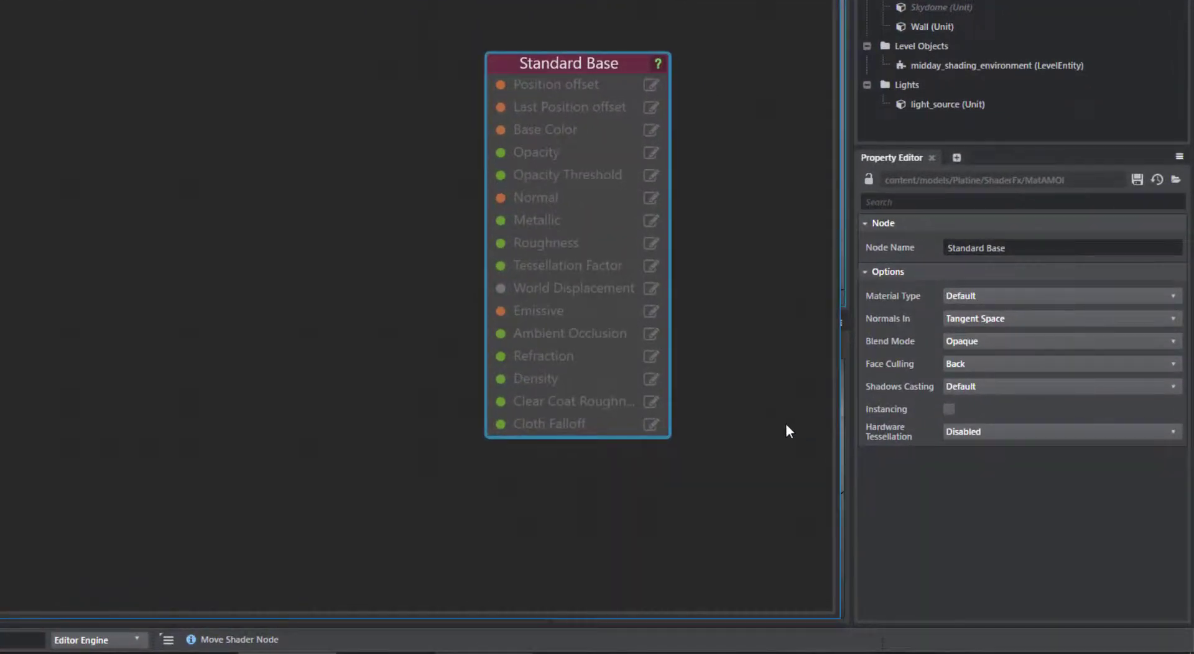
Examine the Standard Base node's options, including the choices for Material Type and Face Culling
click(785, 428)
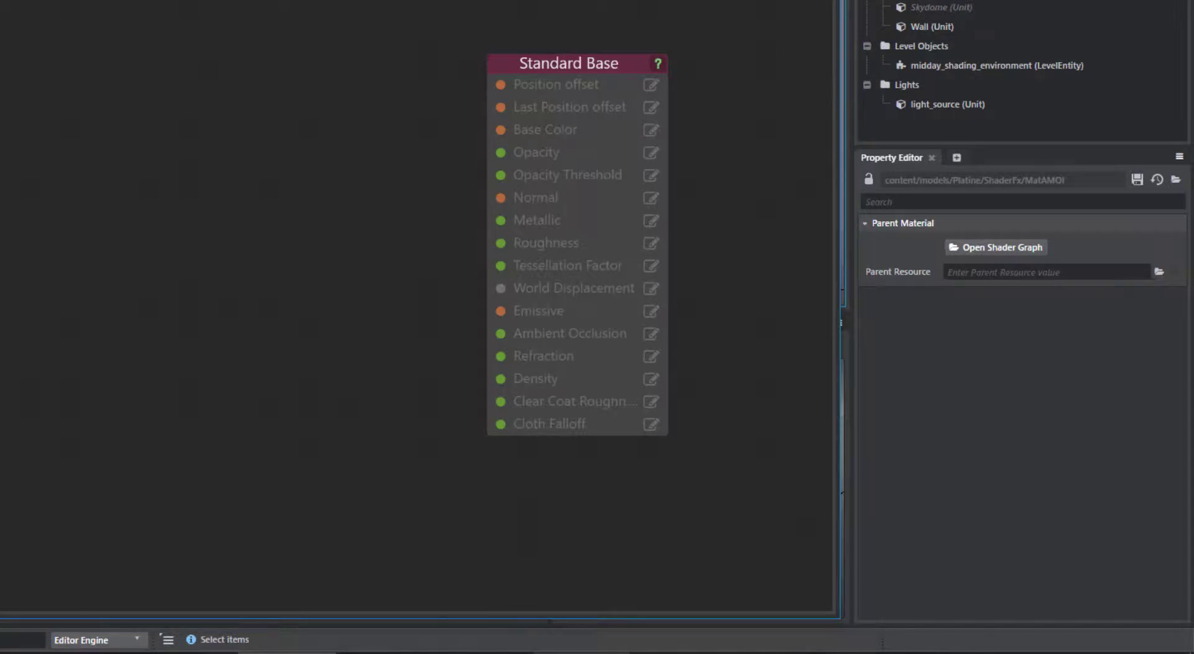
click(536, 64)
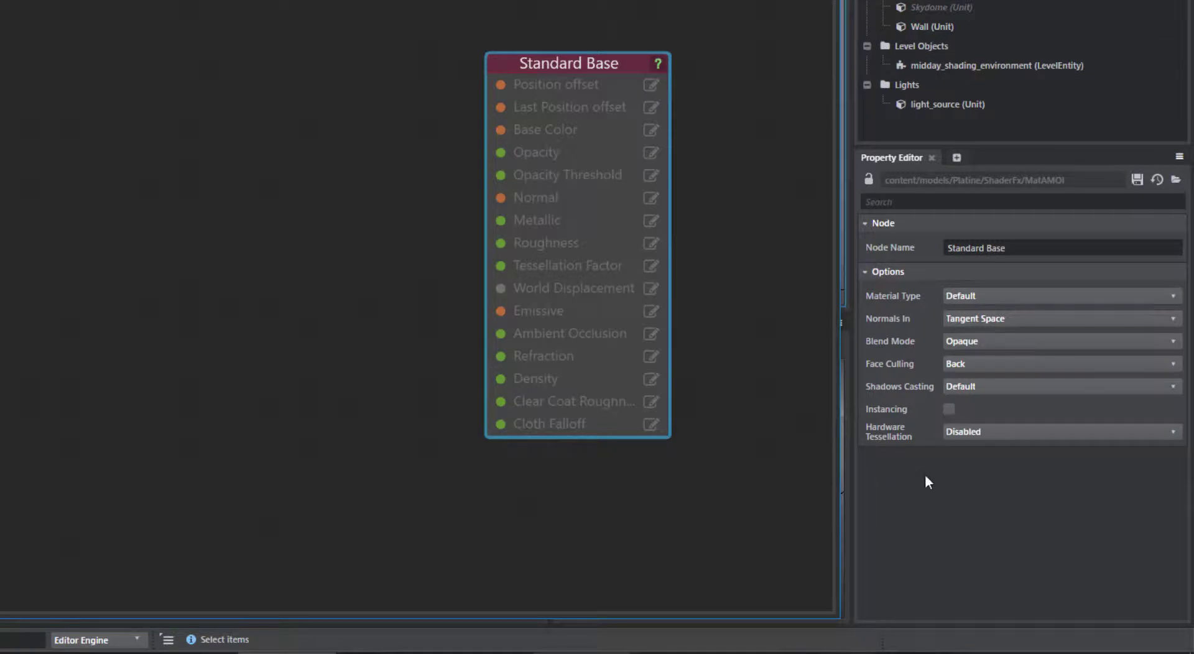
click(973, 299)
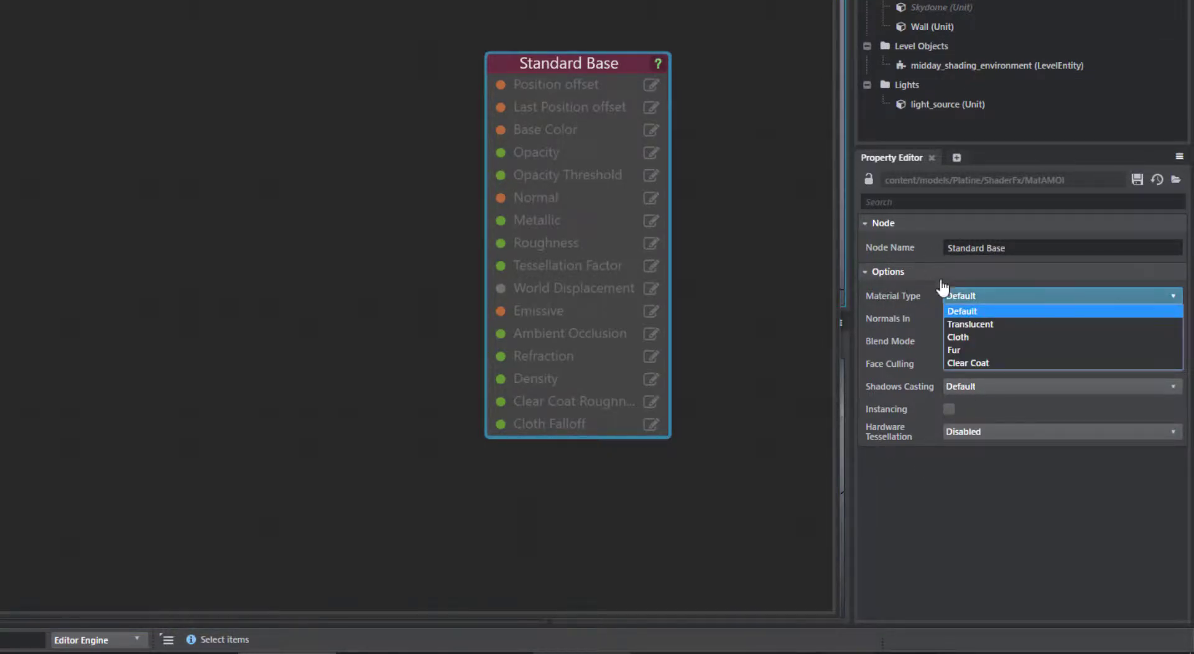
click(818, 330)
click(573, 63)
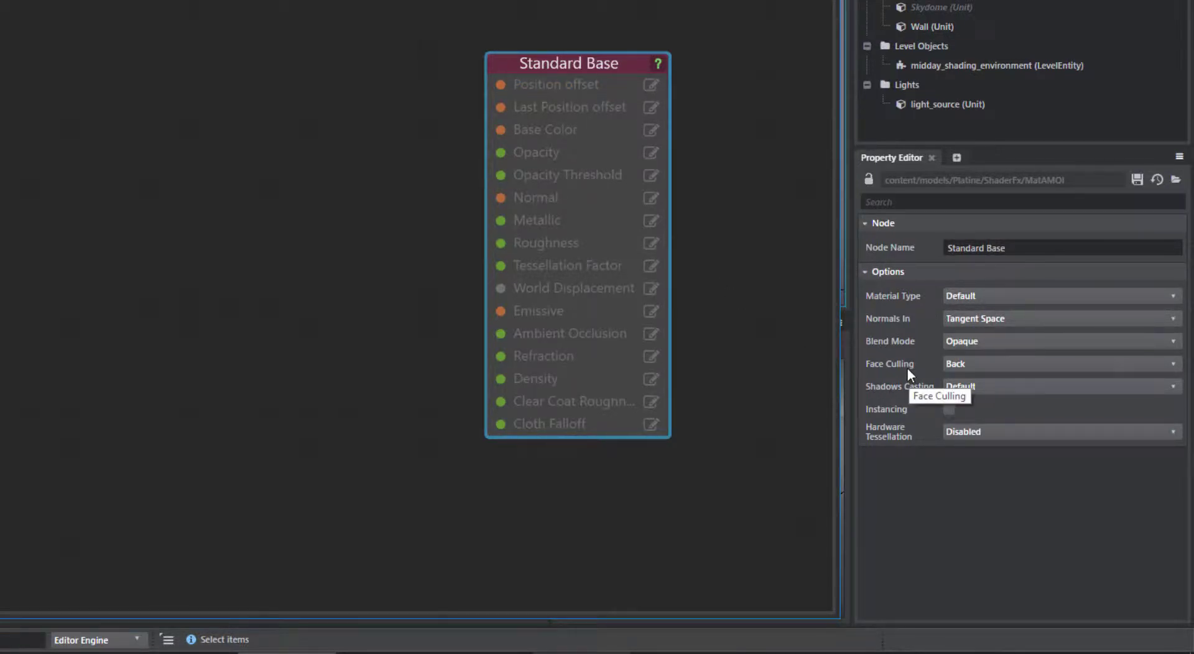
click(954, 367)
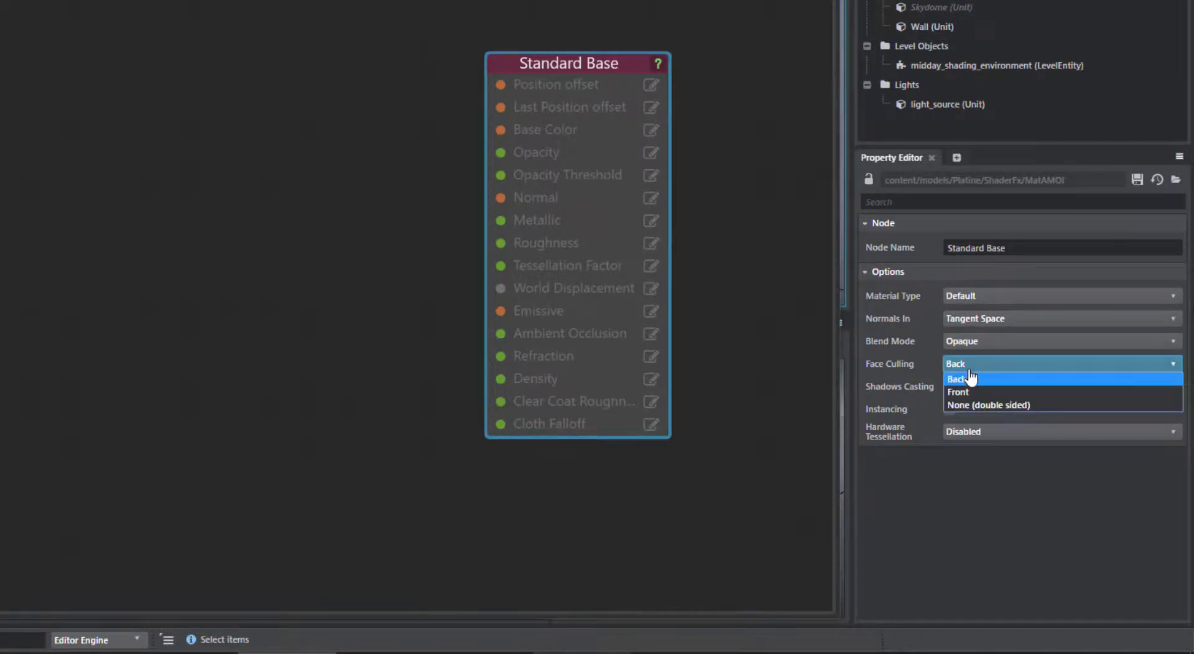
click(997, 492)
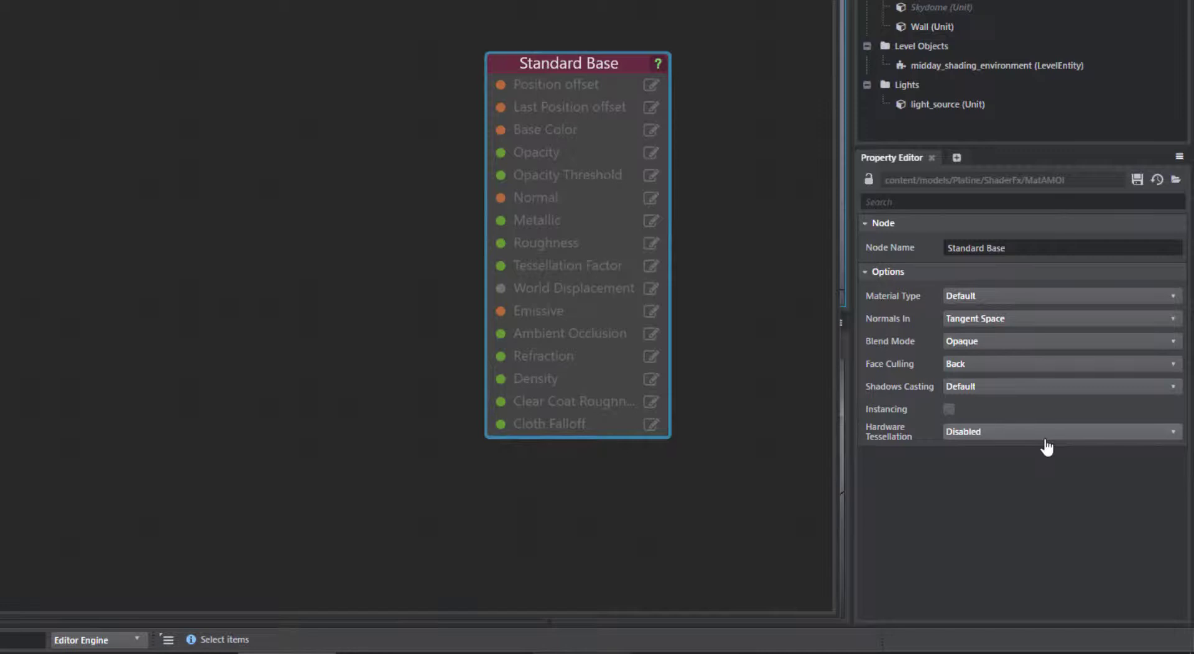
Add a Texcoord0 vertex input node to the MatAMOI graph and place it well to the left of Standard Base
middle_drag(208, 58, 245, 38)
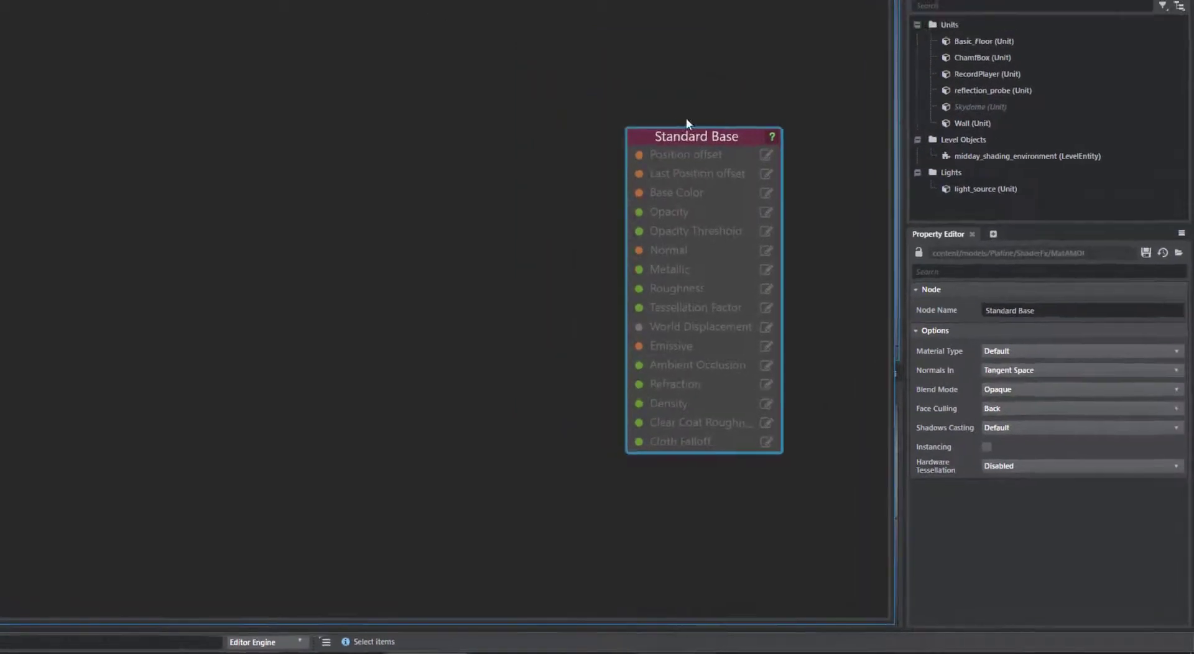
right_click(148, 170)
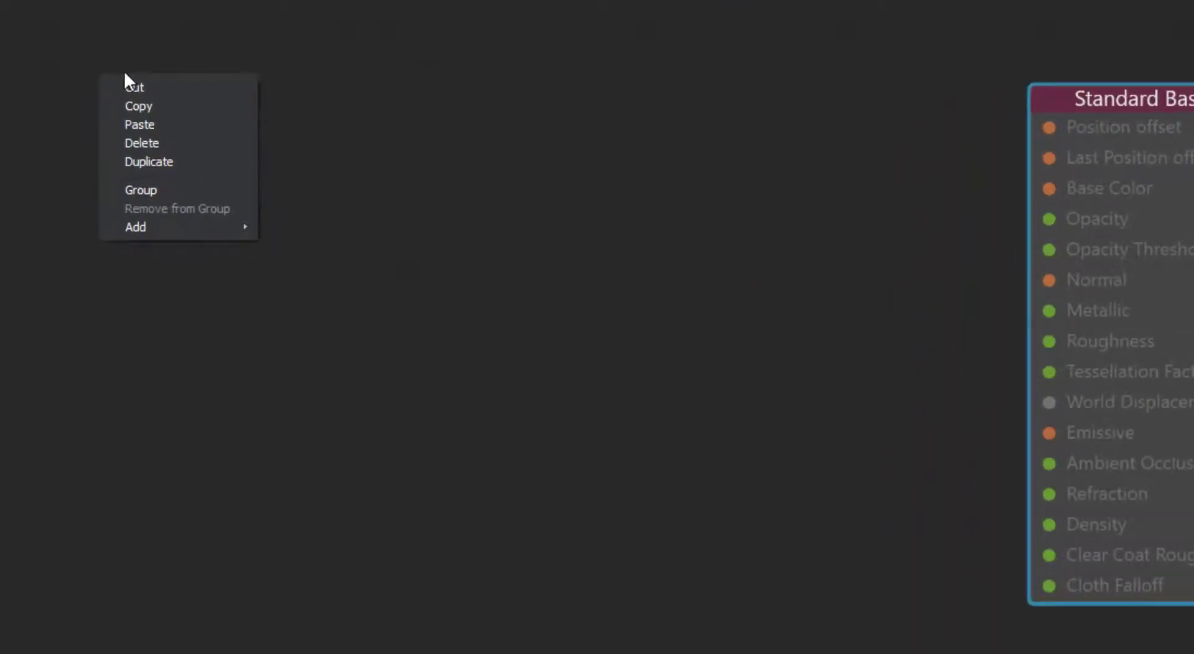
mouse_move(130, 225)
mouse_move(309, 399)
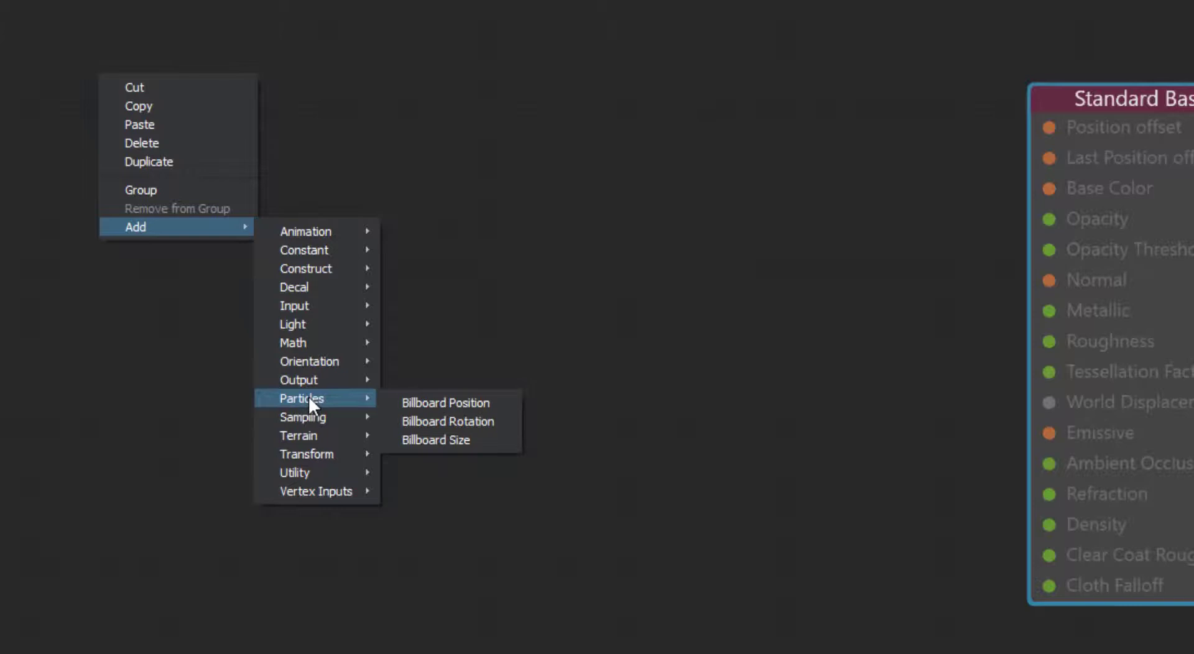
mouse_move(307, 492)
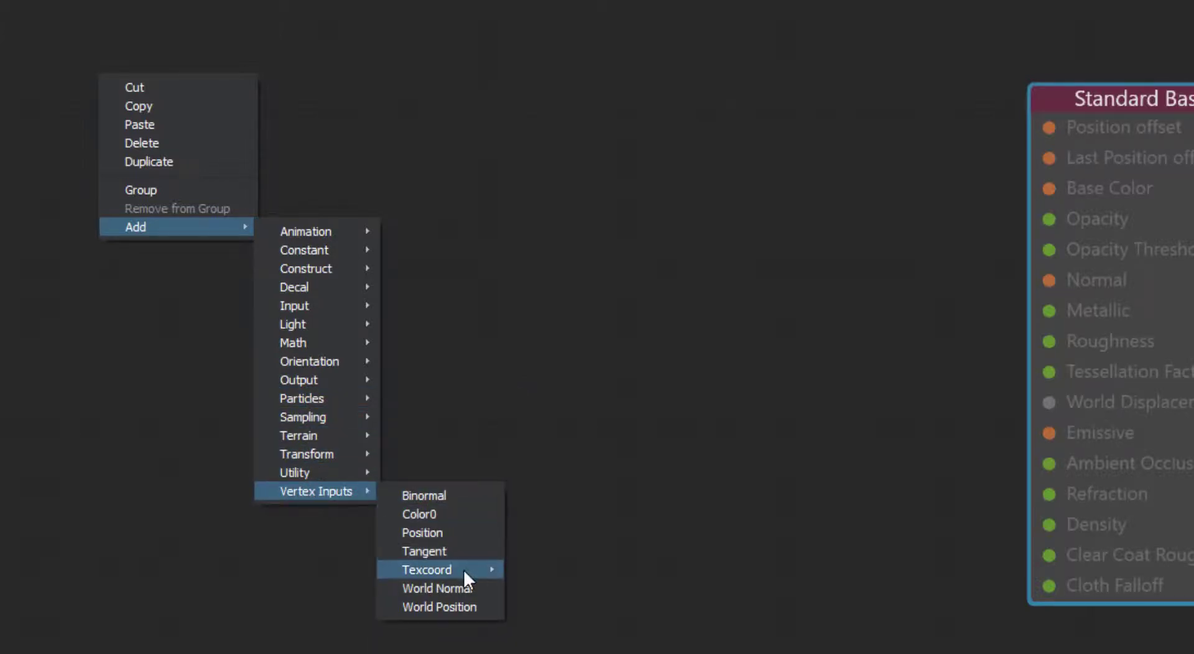
mouse_move(464, 570)
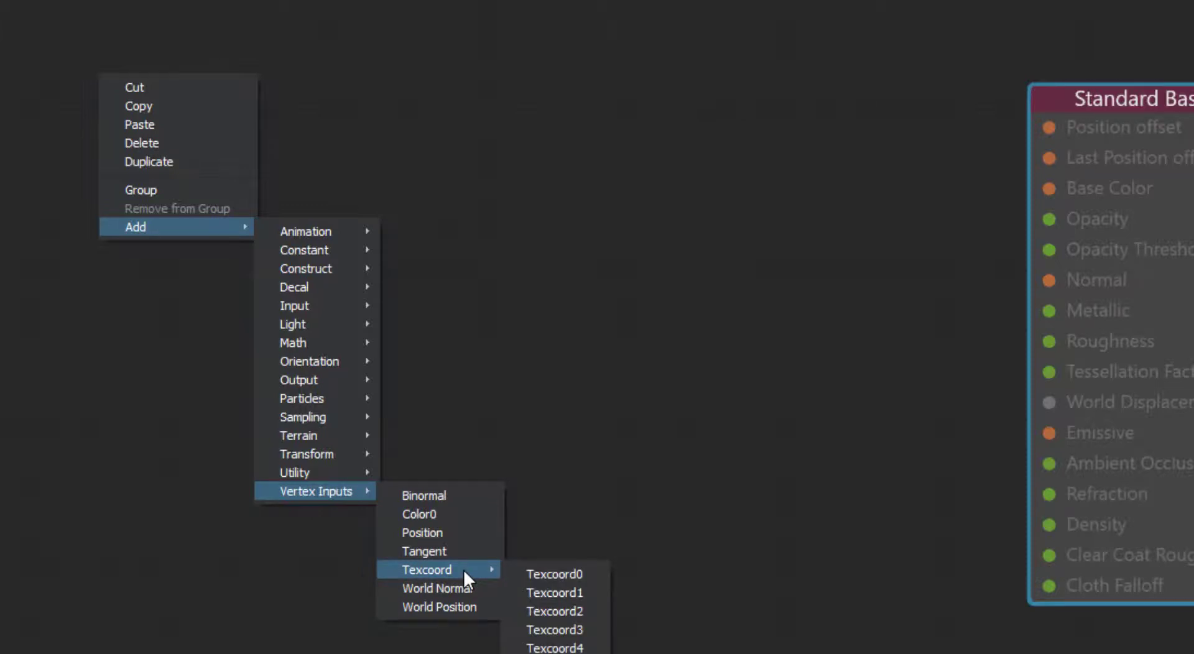
click(539, 573)
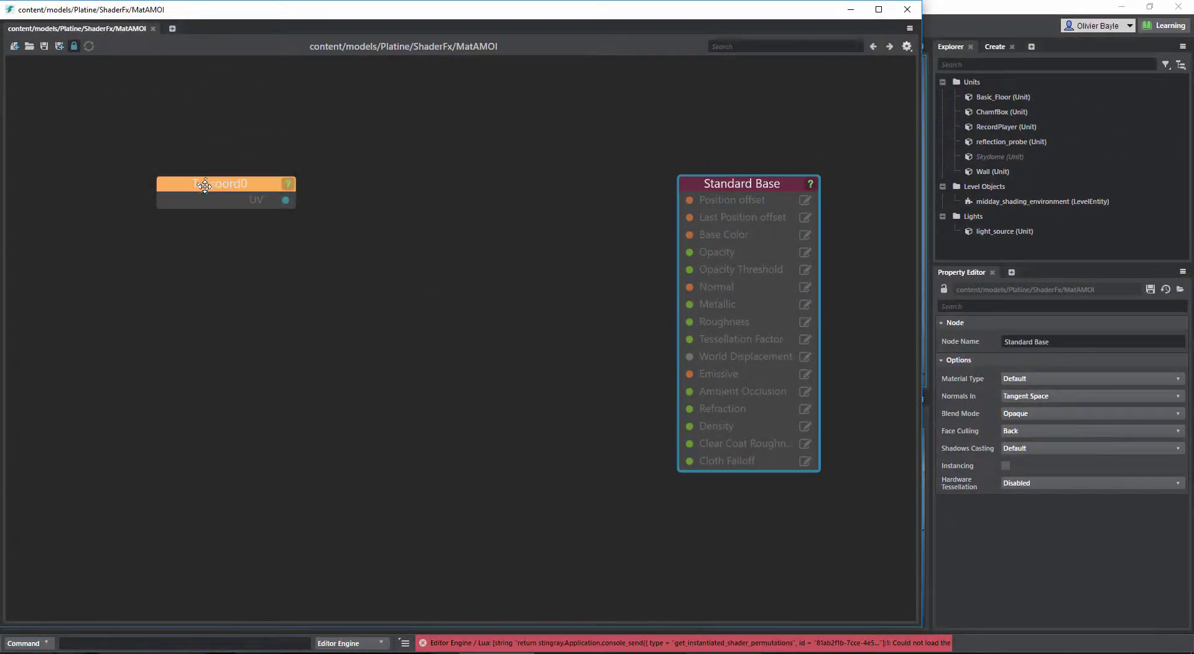
drag(213, 177, 148, 224)
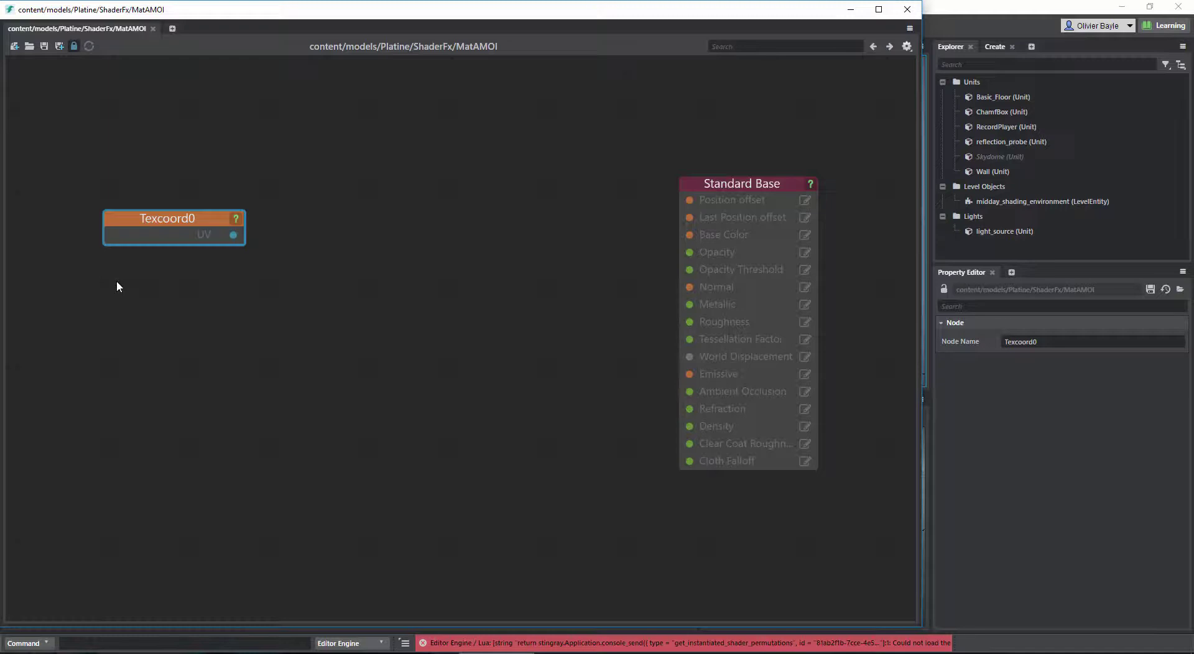
Add a Sample Texture node between Texcoord0 and Standard Base and connect the Texcoord0 UV output to its UV input
click(455, 171)
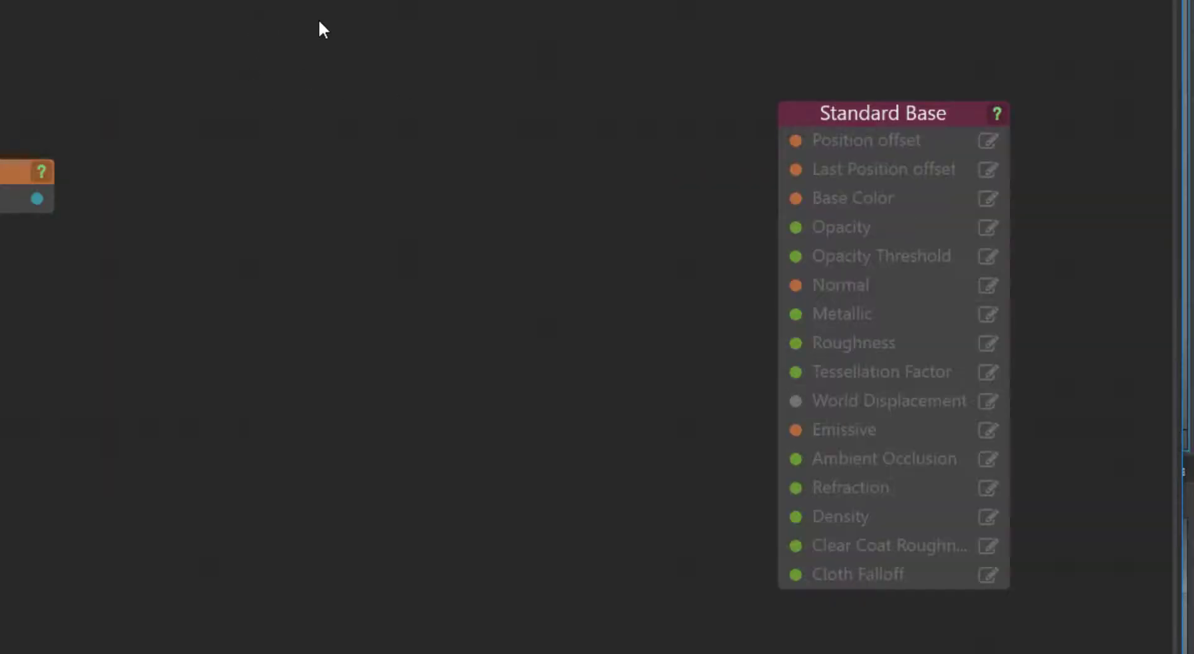
right_click(320, 21)
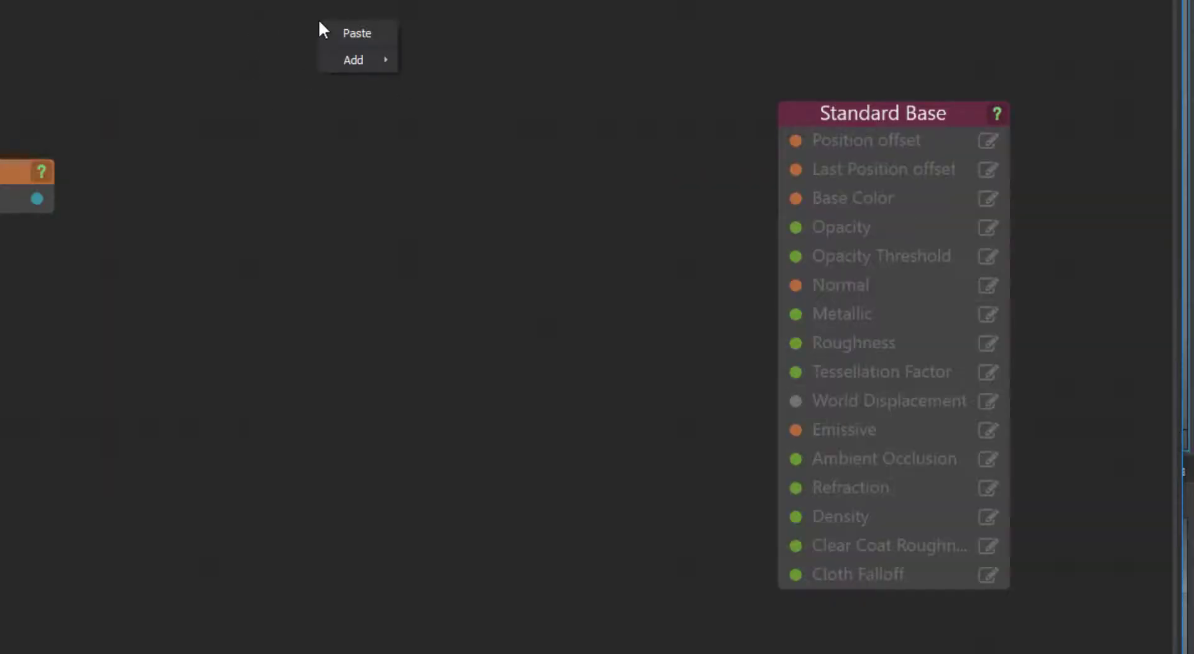
mouse_move(364, 61)
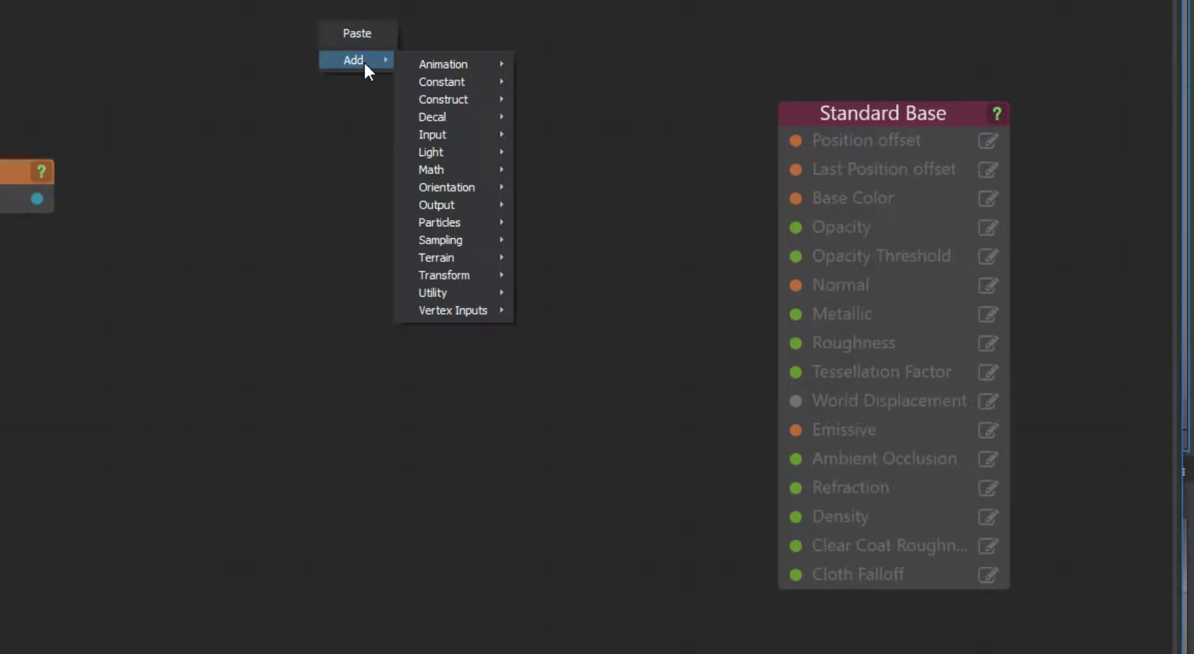
mouse_move(459, 244)
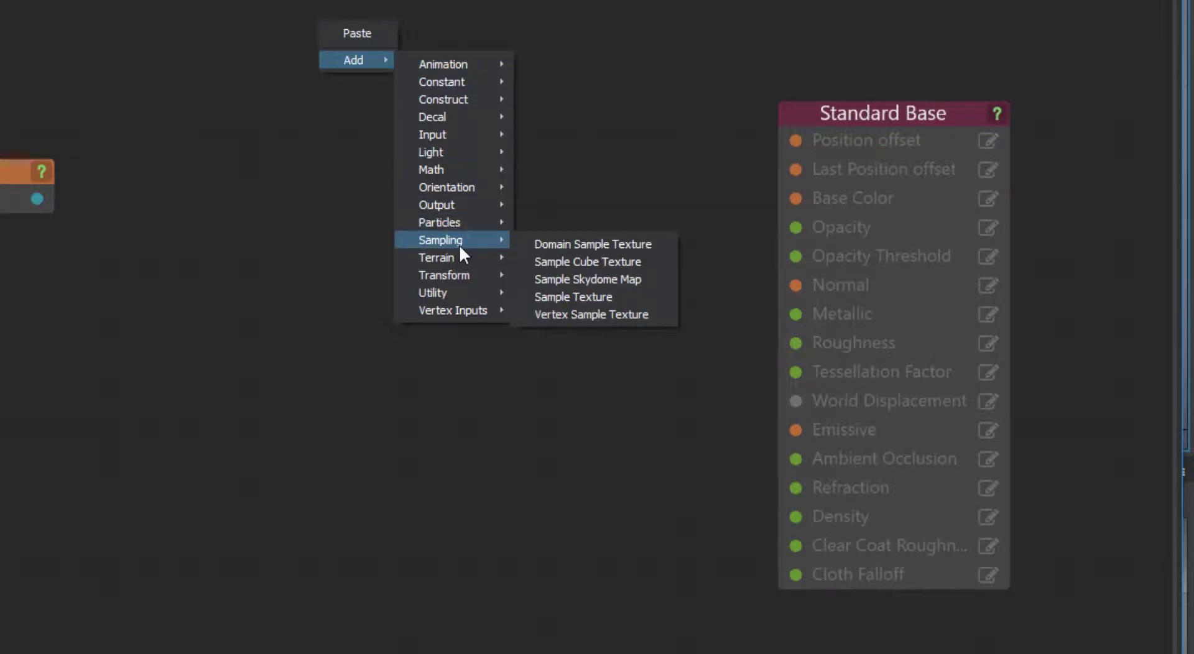
click(581, 296)
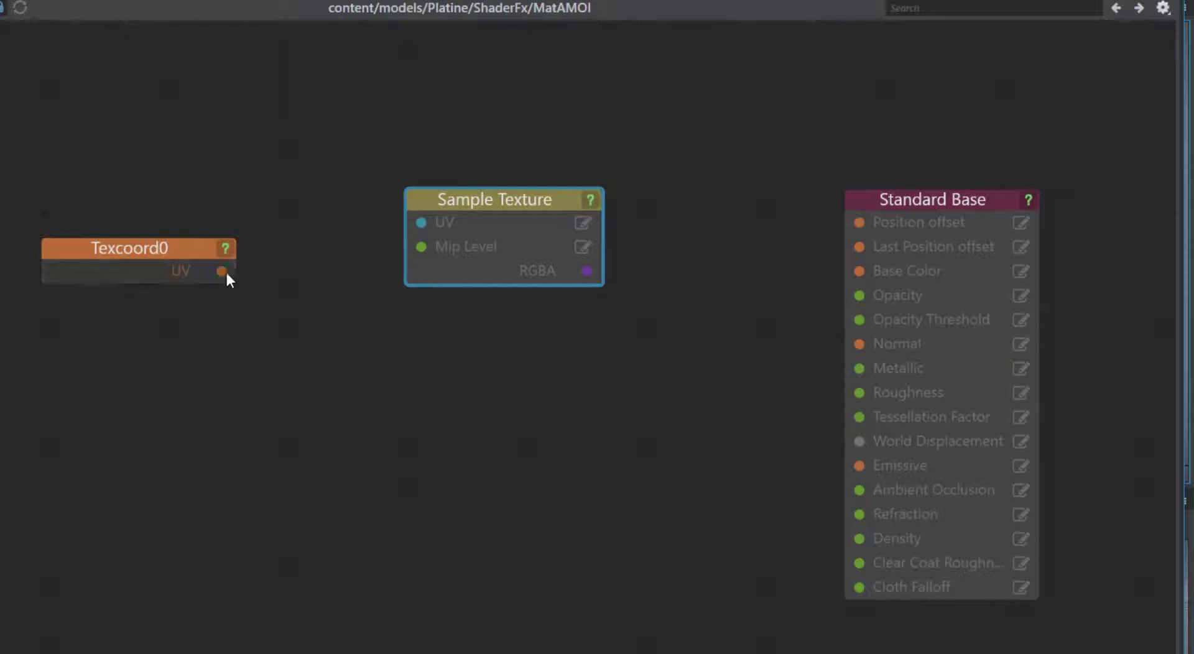
drag(222, 271, 417, 216)
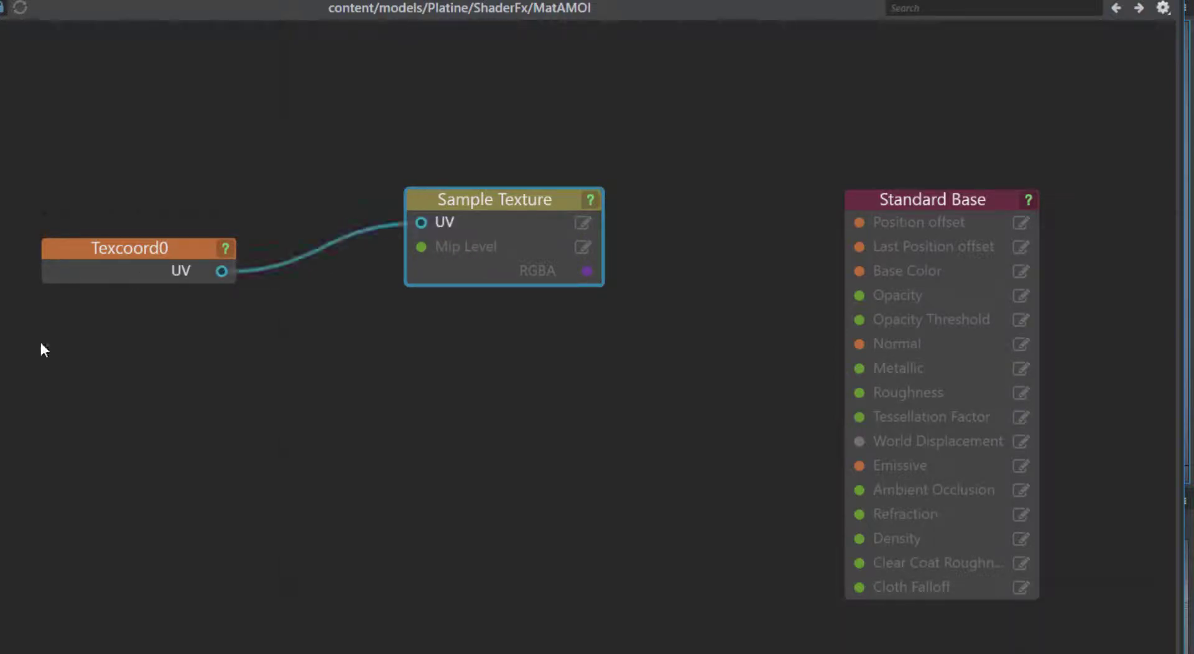
mouse_move(493, 202)
mouse_down()
mouse_move(458, 187)
mouse_move(427, 203)
mouse_move(474, 226)
mouse_move(456, 205)
mouse_move(479, 196)
mouse_up()
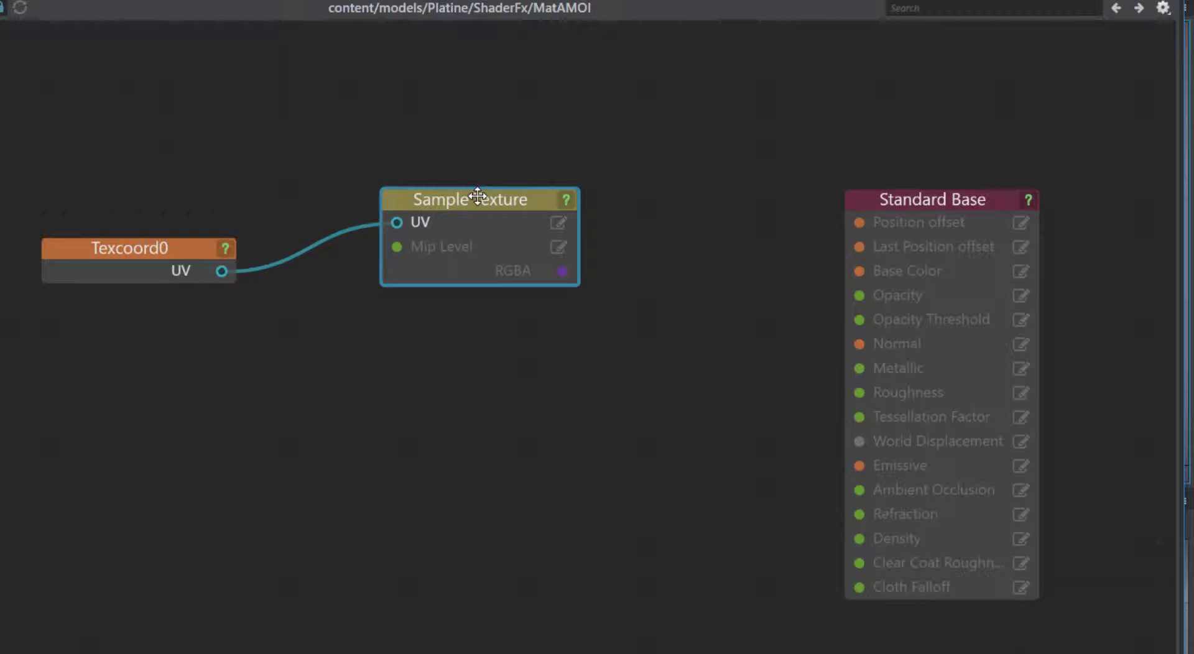
Duplicate the Sample Texture node twice and stack both copies in a column below the original
key(ctrl+v)
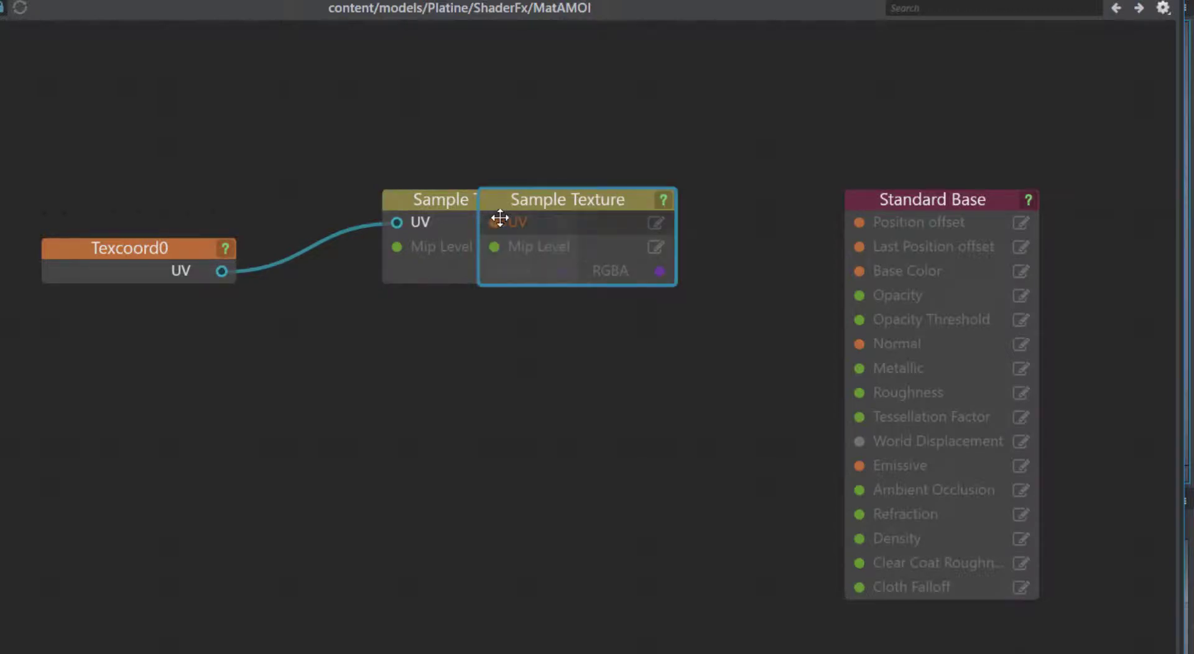
drag(527, 198, 428, 336)
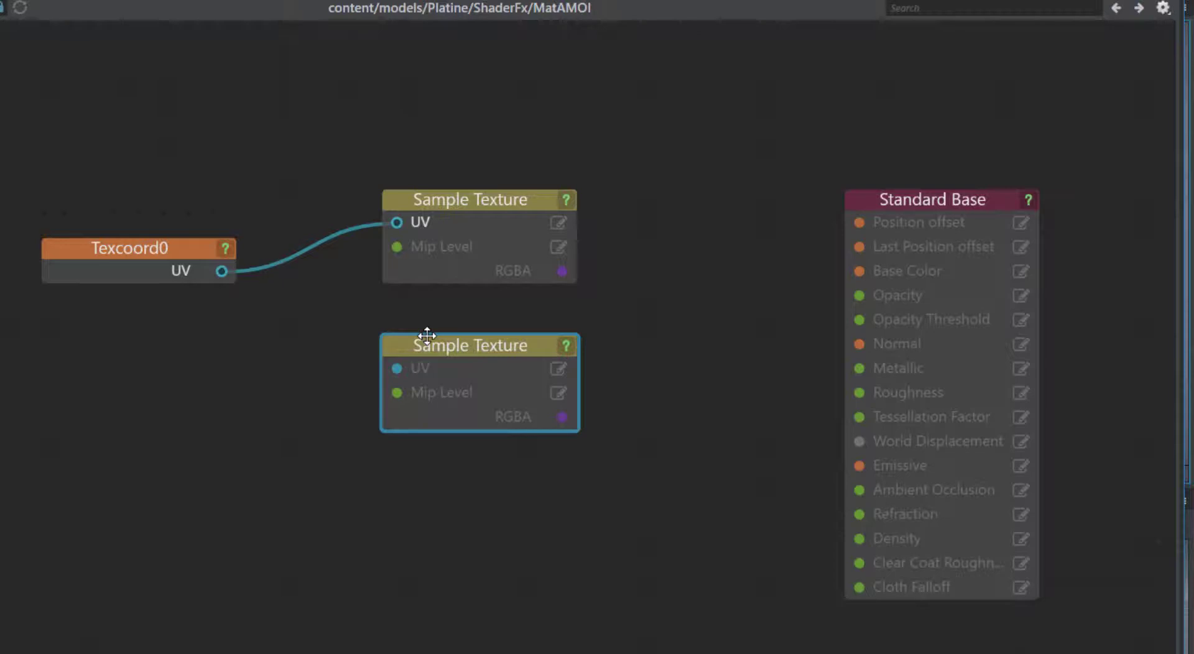
key(ctrl+v)
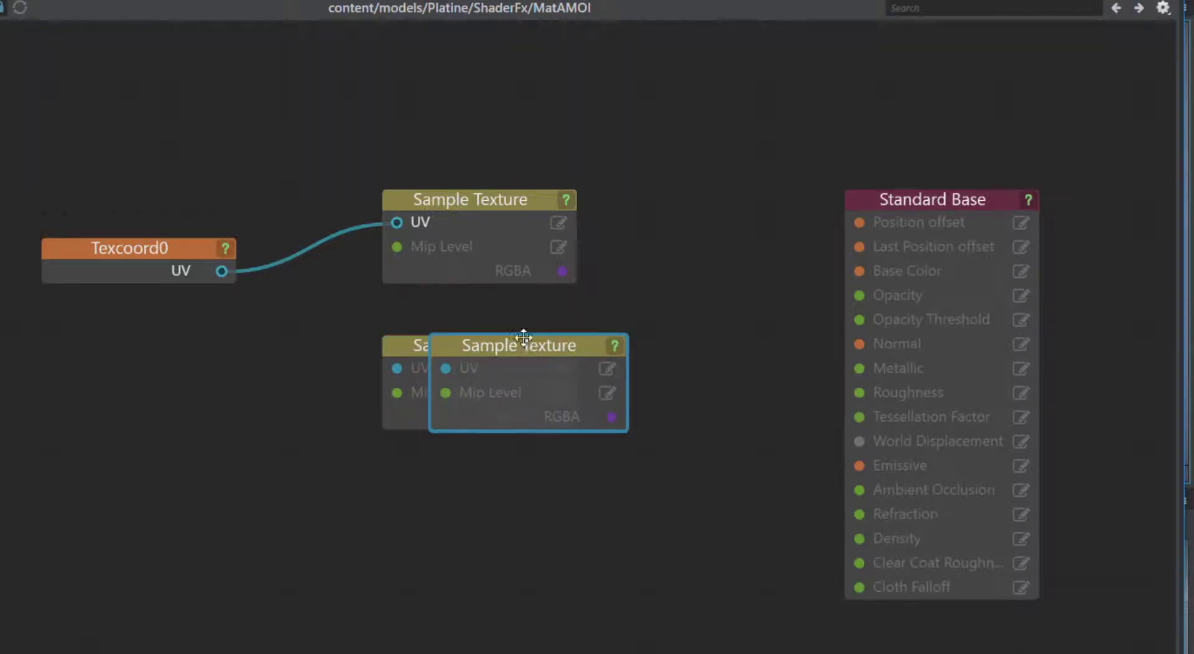
drag(512, 351, 456, 521)
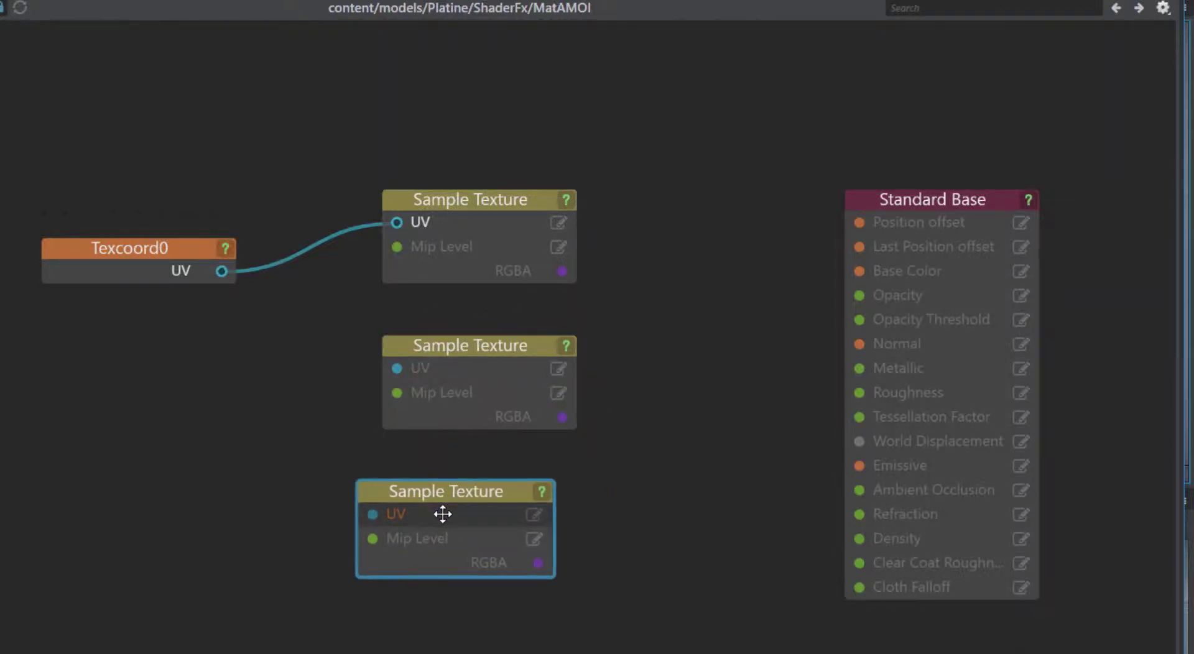
Set both the node name and the display name of the uppermost Sample Texture node to Couleur
click(481, 204)
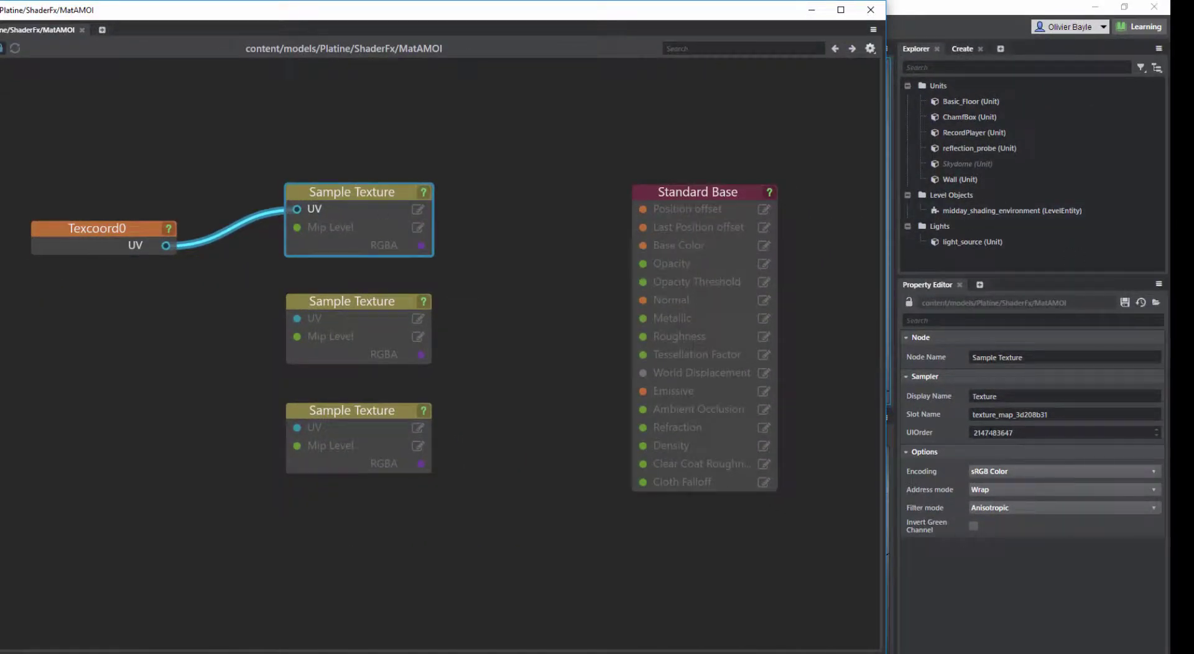
click(995, 358)
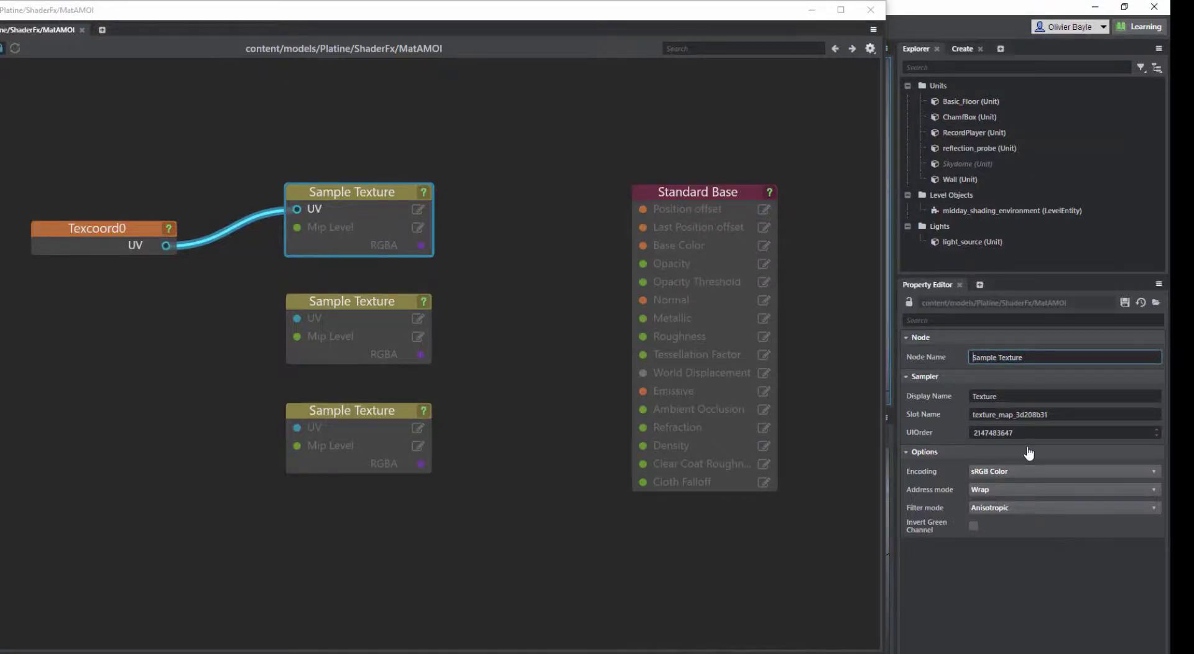
text(C)
key(Delete)
key(Delete)
key(Delete)
key(Delete)
key(Delete)
key(Delete)
key(Delete)
key(Delete)
key(Delete)
key(Delete)
key(Delete)
key(Delete)
key(Delete)
key(Delete)
text(ouleur)
key(Tab)
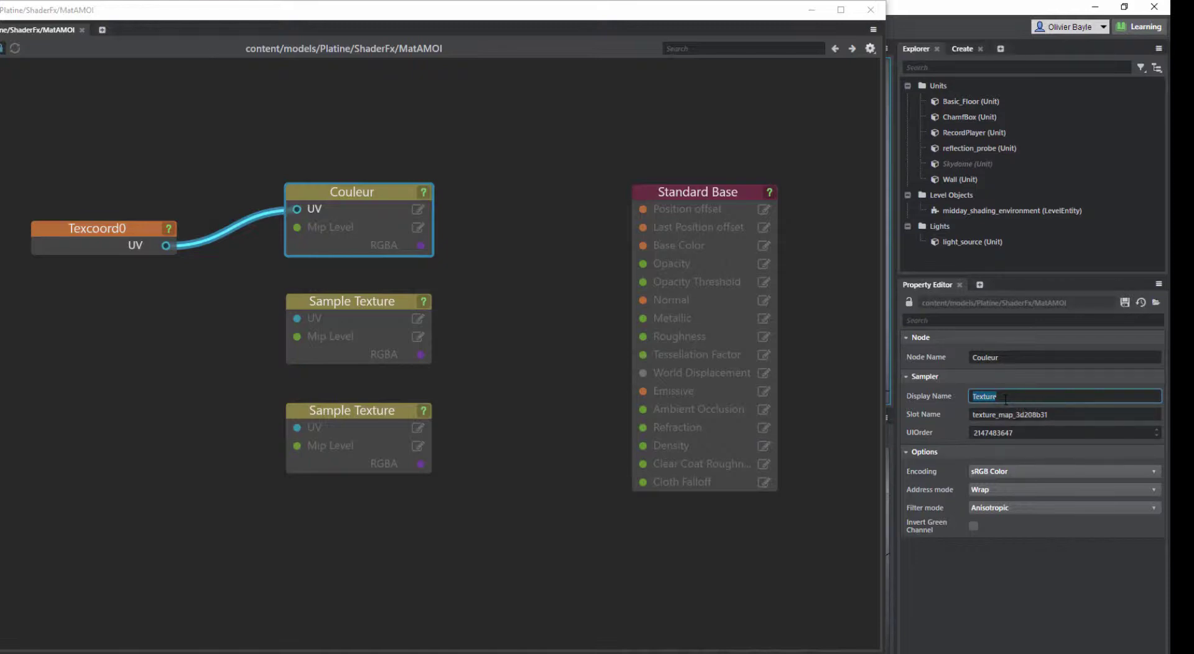
text(Couleur)
key(Return)
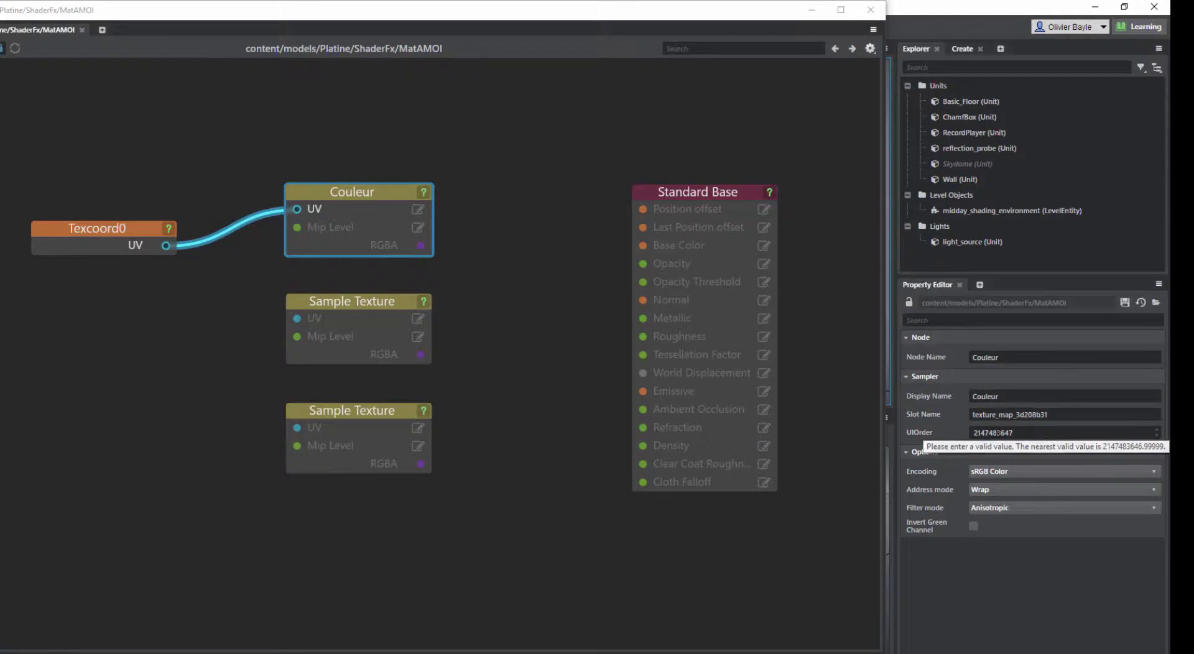
Set the Couleur node's slot name to couleur_1 and connect its RGBA output to Base Color on Standard Base
click(1068, 415)
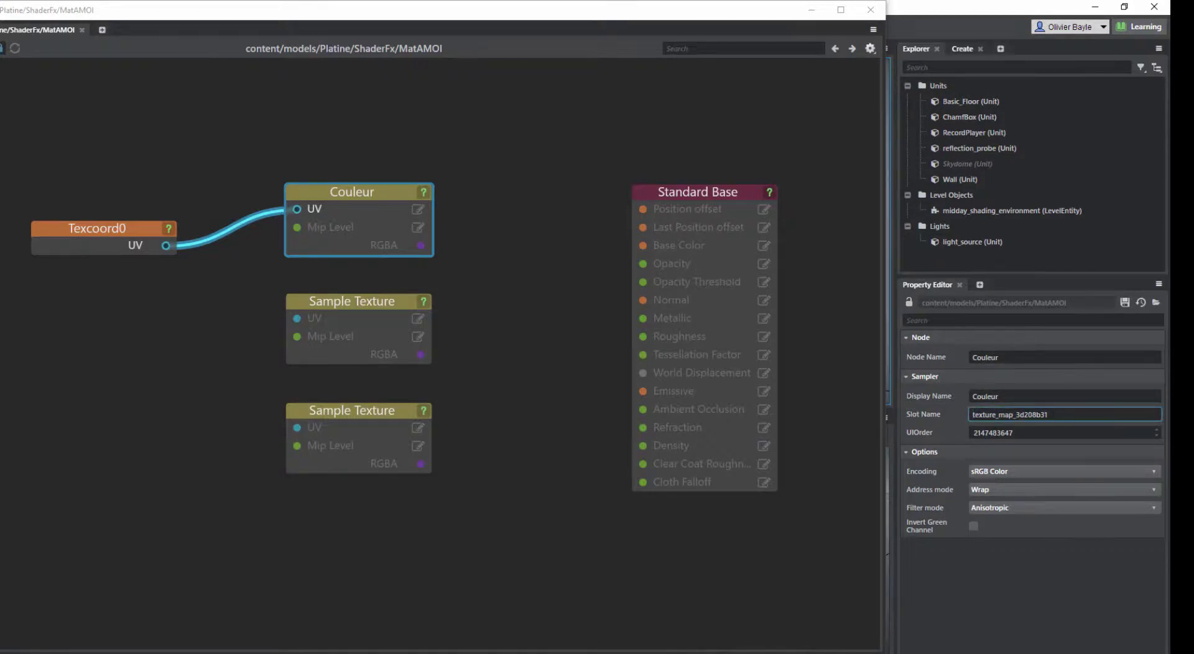
drag(1052, 414, 965, 407)
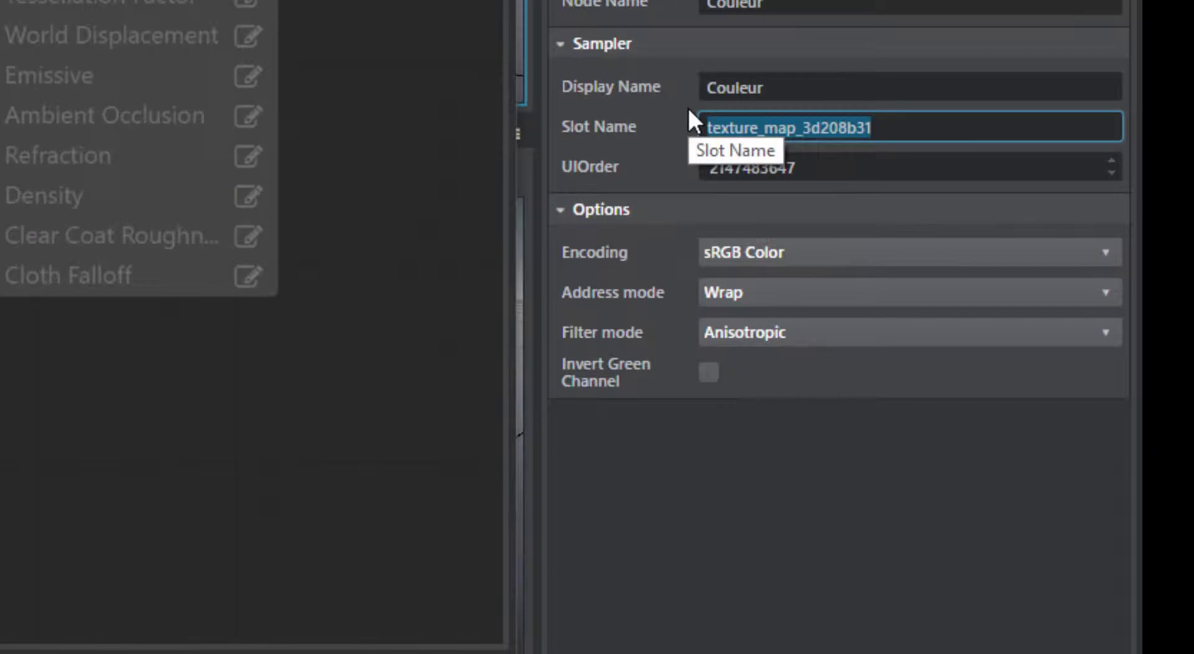
text(couleur)
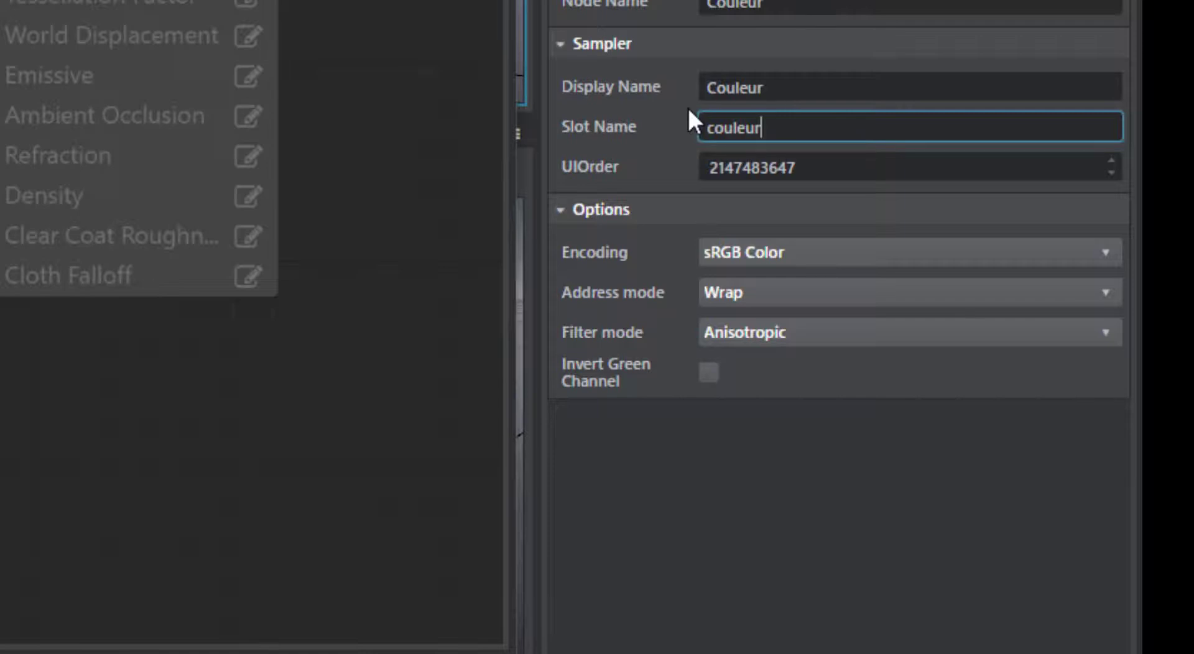
text(_1)
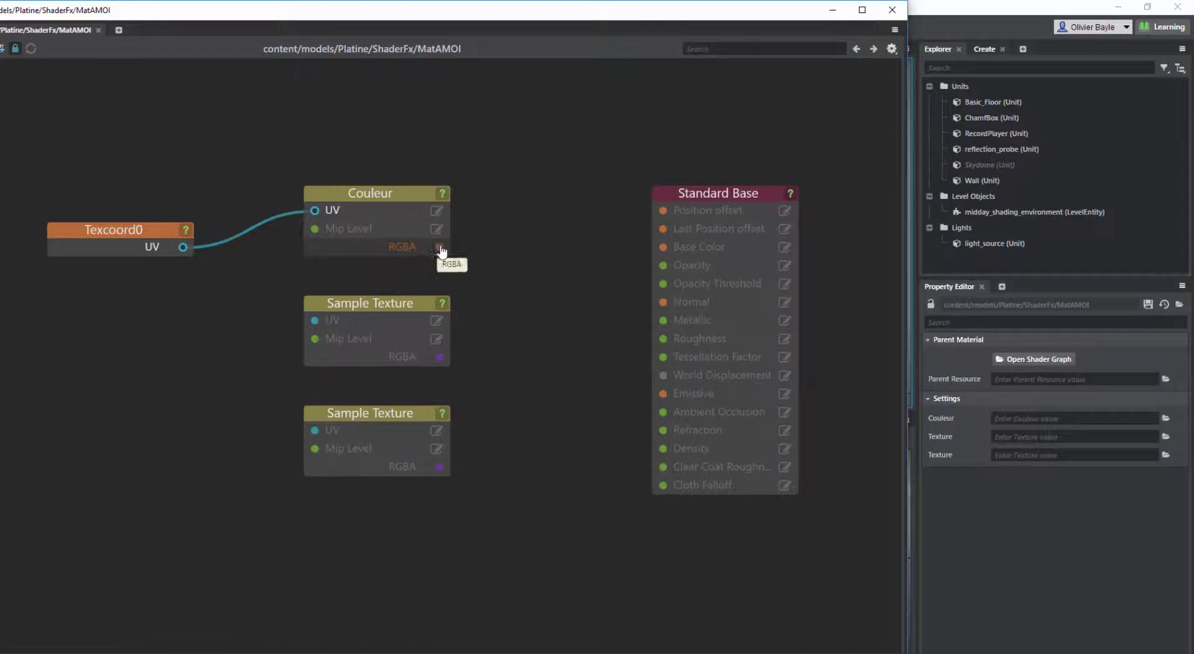
drag(440, 248, 664, 246)
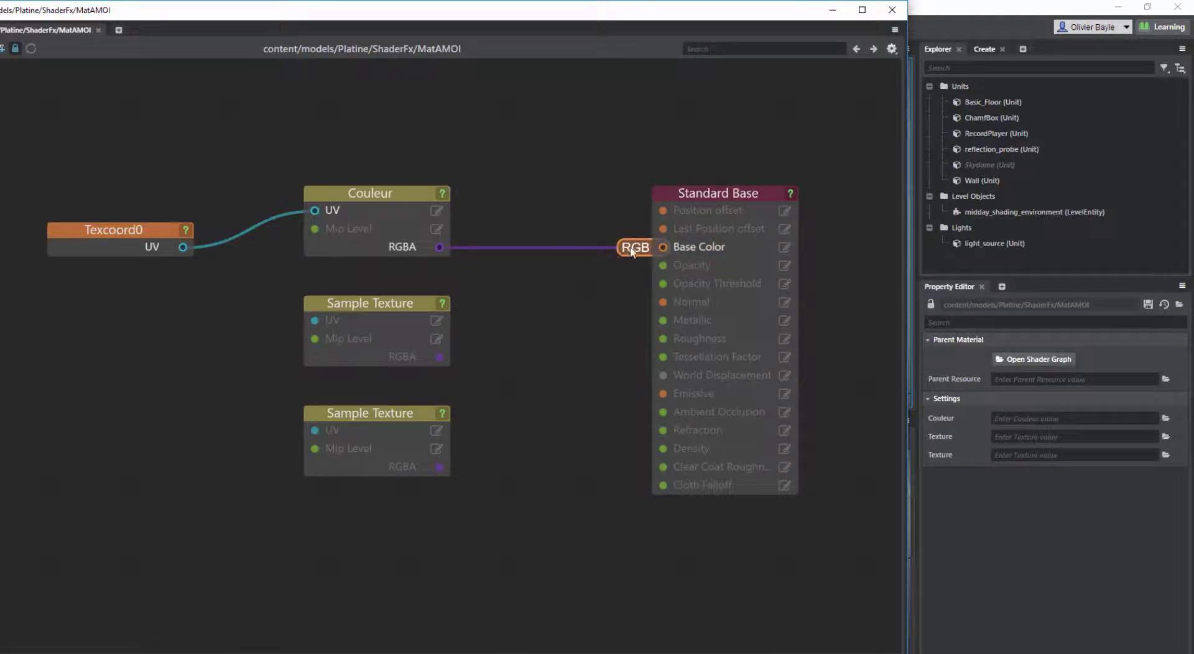
Connect the middle Sample Texture node's RGBA output to Roughness, Metallic and Ambient Occlusion on Standard Base
click(365, 305)
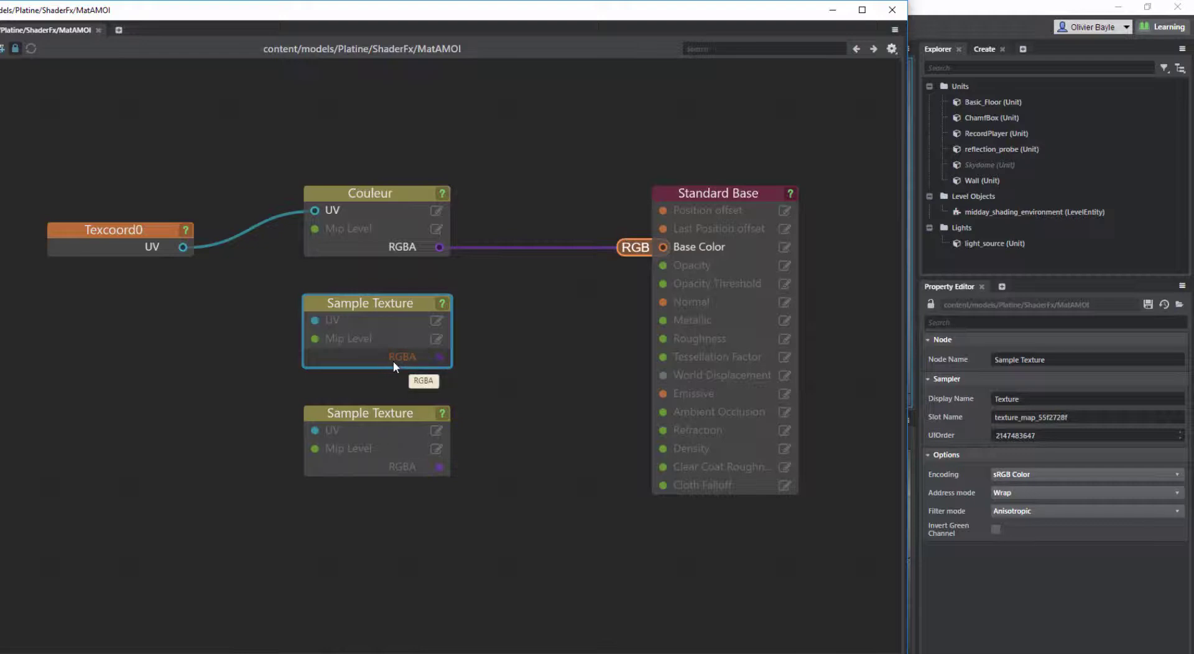
drag(443, 356, 662, 339)
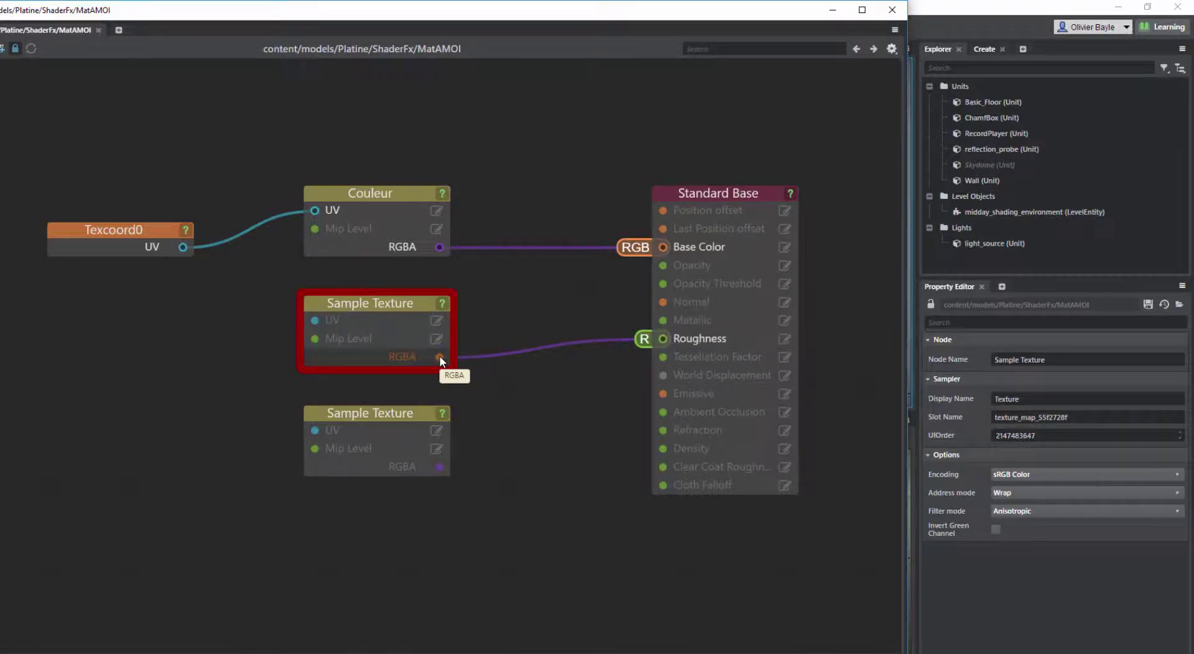
drag(440, 358, 546, 429)
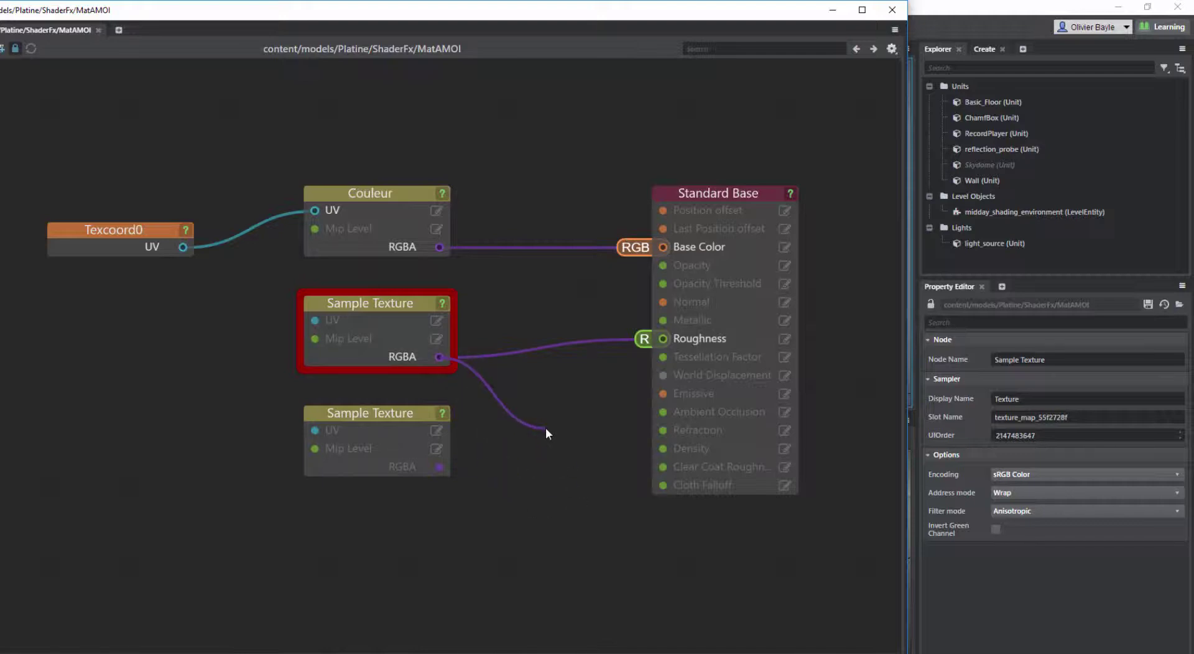
drag(546, 429, 667, 320)
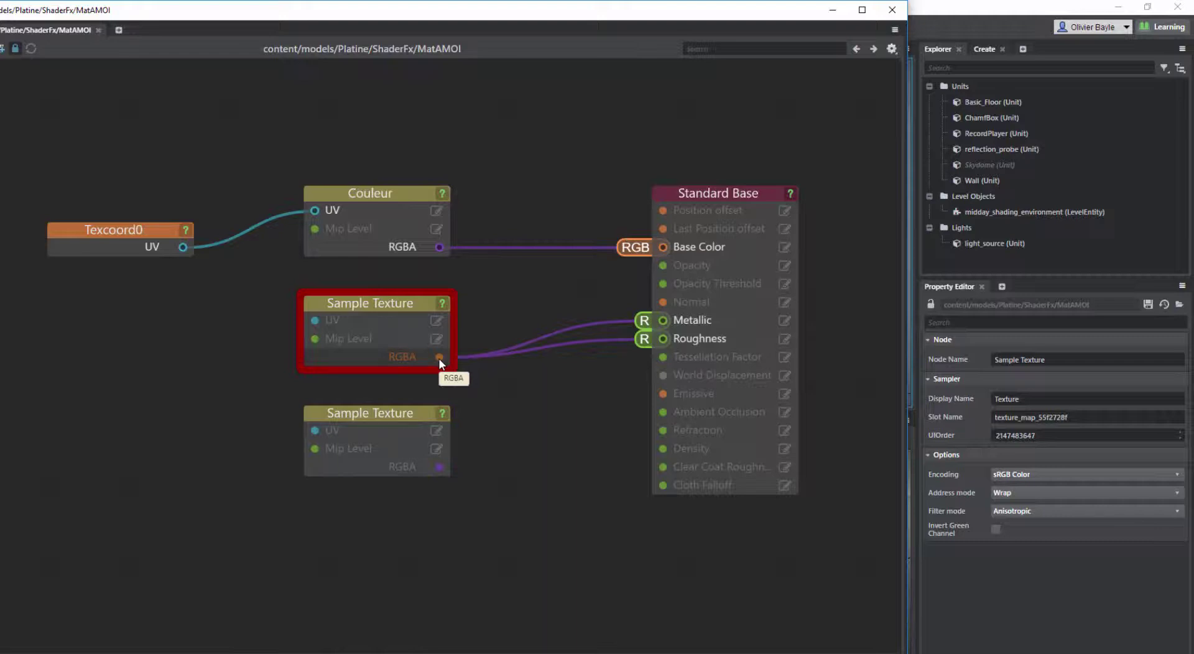
drag(440, 359, 663, 412)
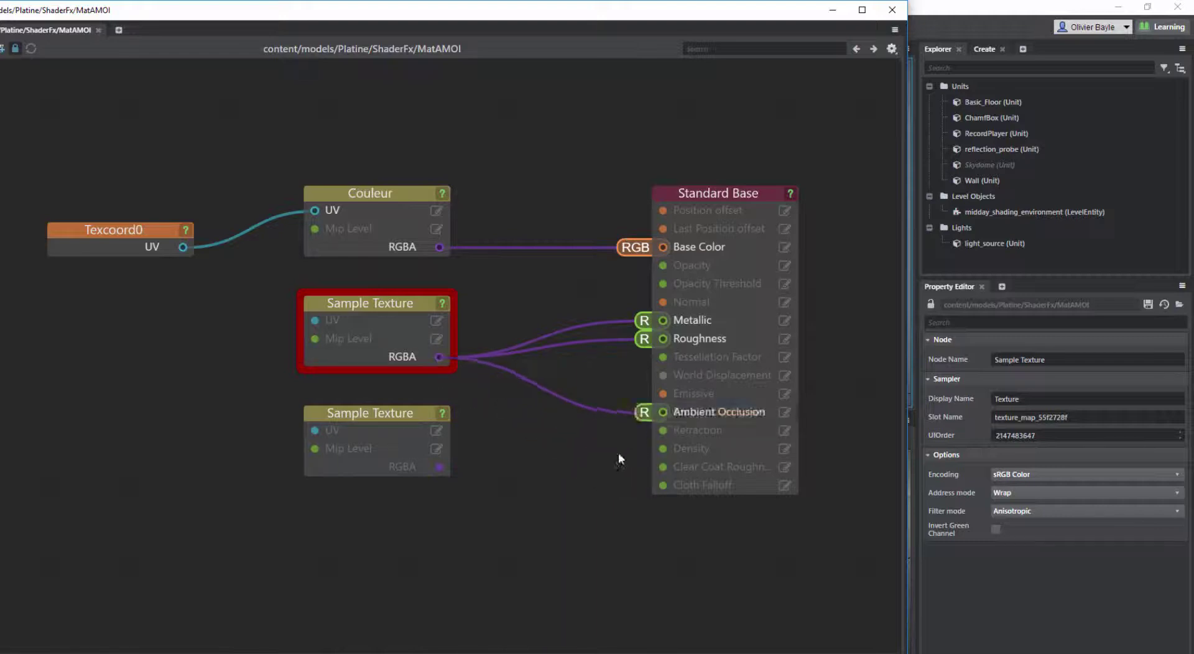
Set the channel permutation to g on the Metallic connection and to b on the Ambient Occlusion connection
double_click(644, 319)
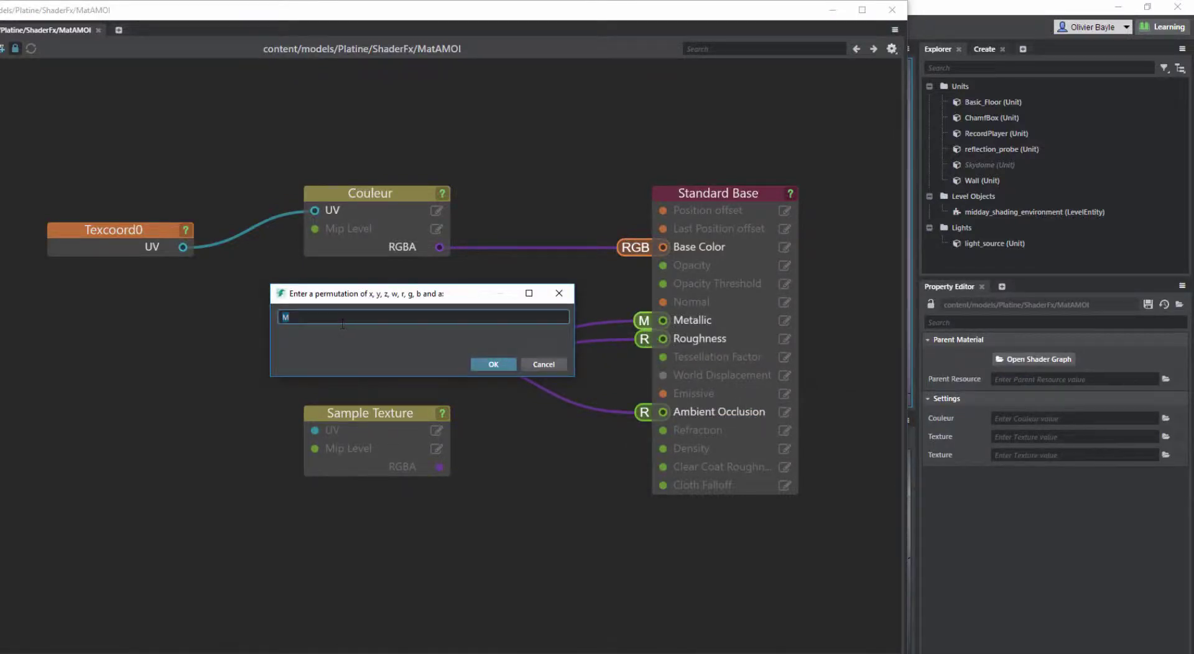
drag(292, 317, 273, 316)
text(g)
click(489, 365)
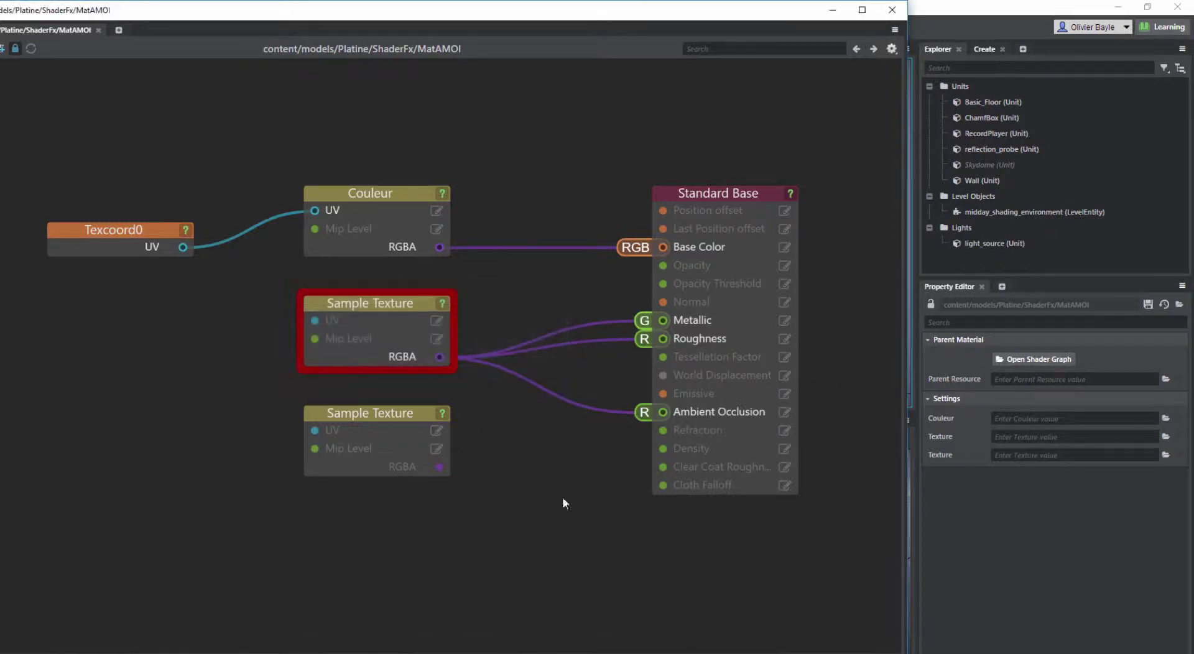
double_click(644, 411)
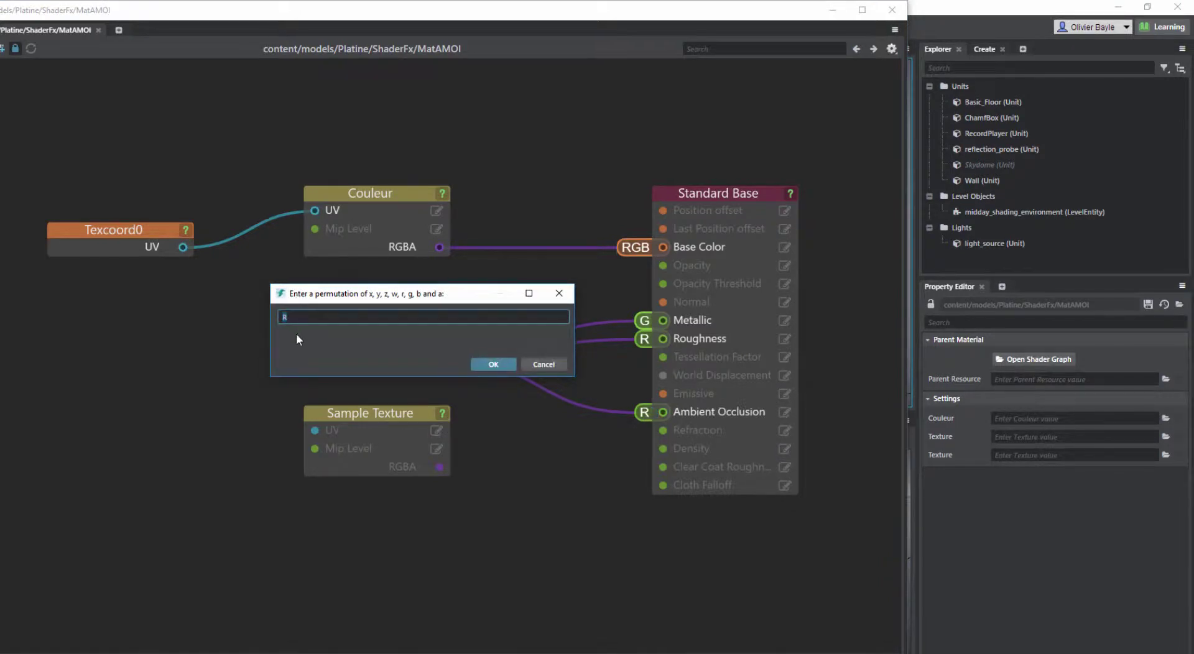
text(b)
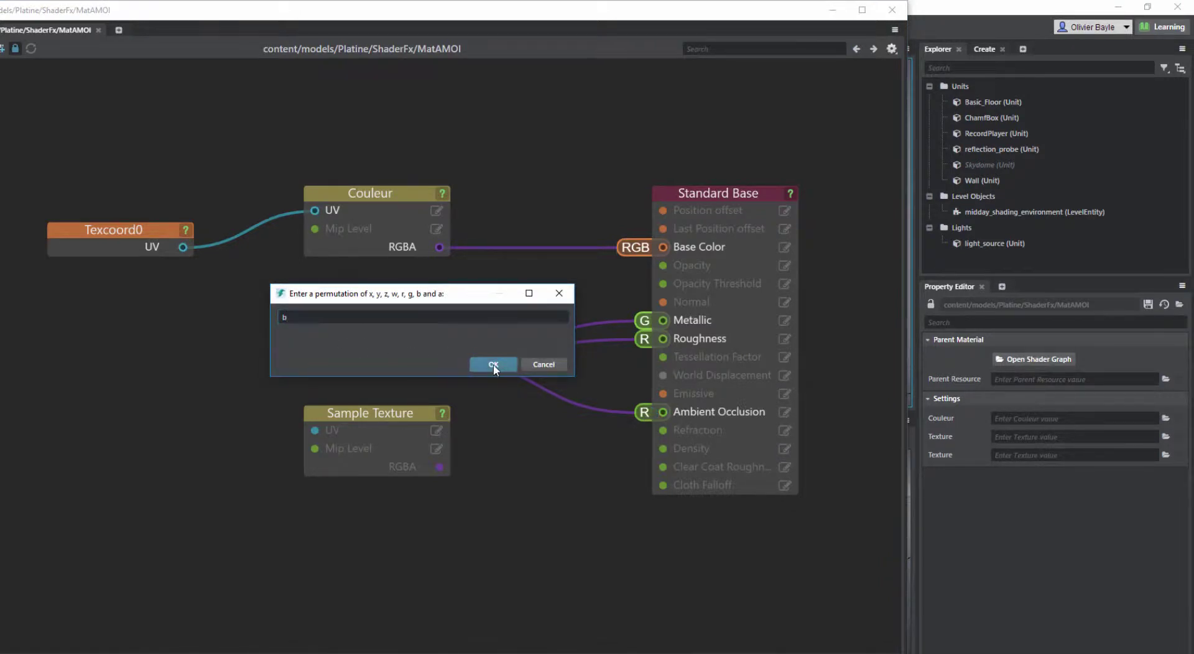
click(493, 365)
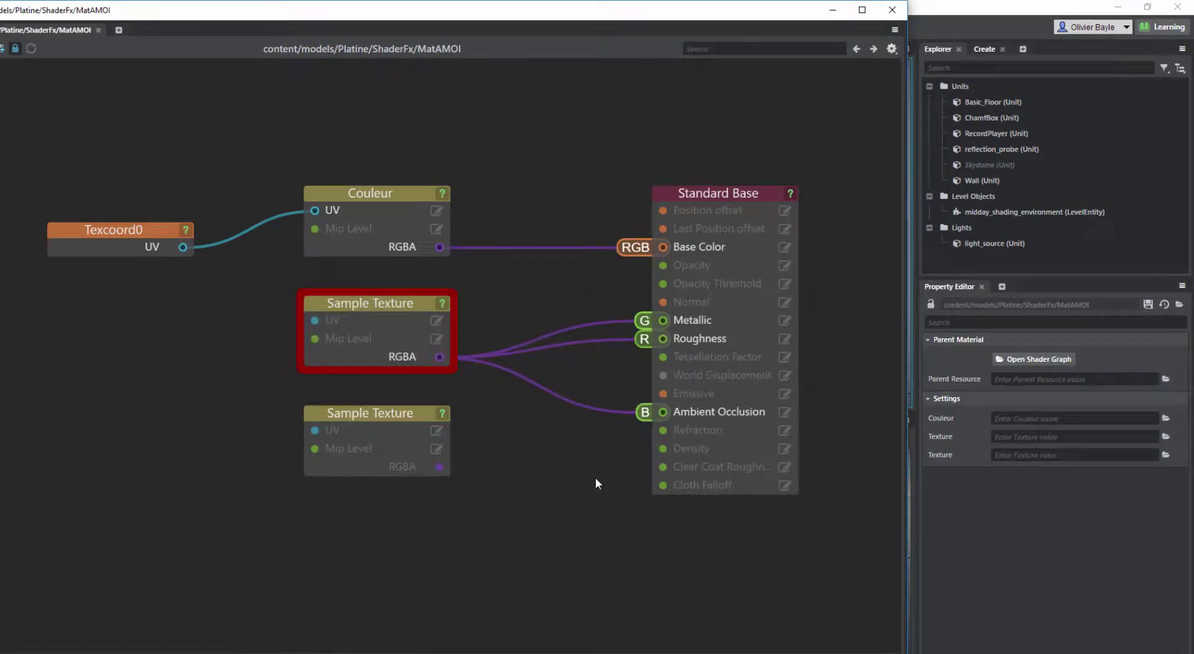
Connect the Texcoord0 UV output to the UV inputs of the two remaining Sample Texture nodes
drag(183, 247, 314, 321)
drag(184, 248, 314, 429)
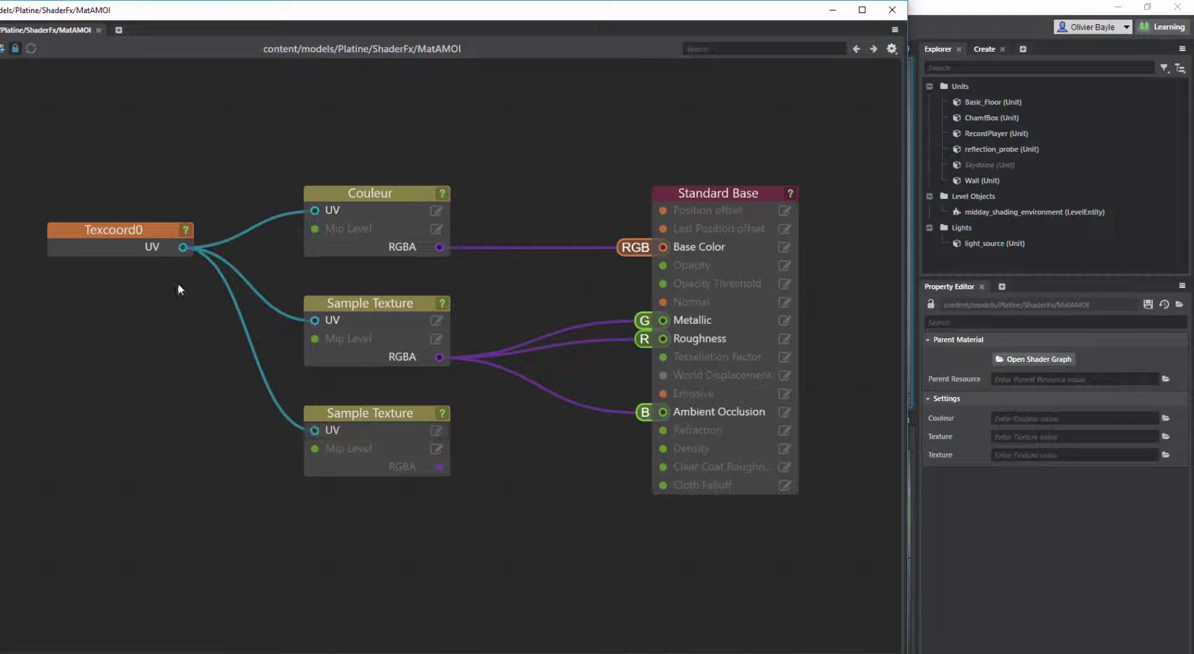
Set the node name and display name of the middle Sample Texture node to RMA
click(371, 304)
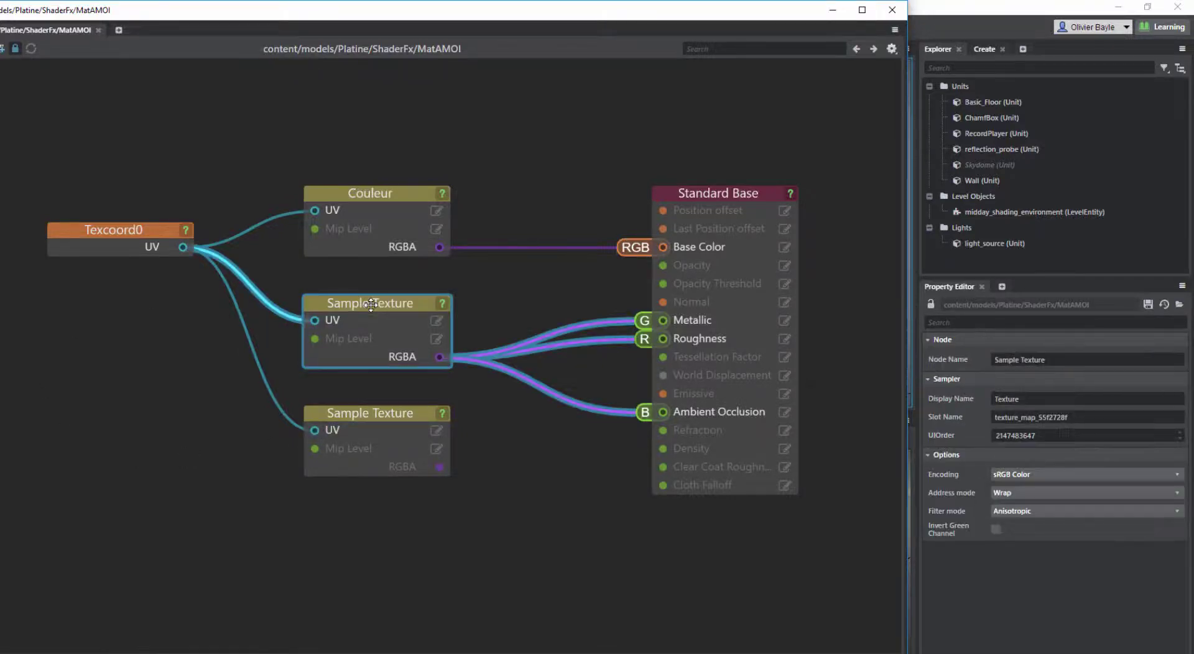
click(1067, 360)
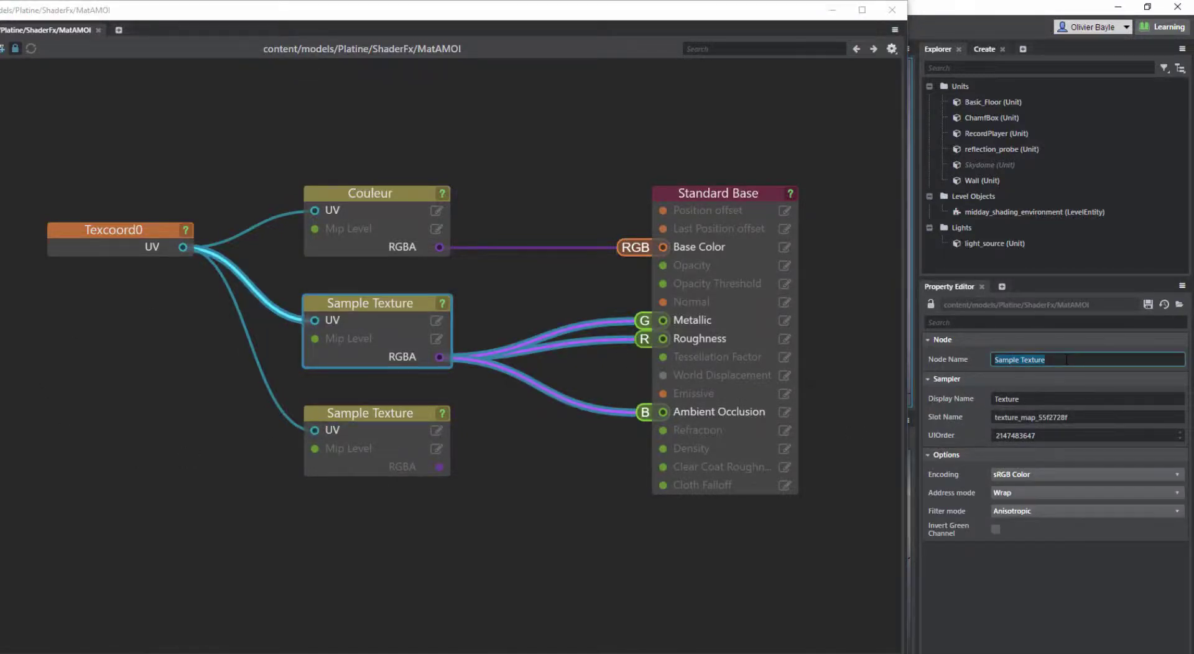
text(RMA)
click(1051, 400)
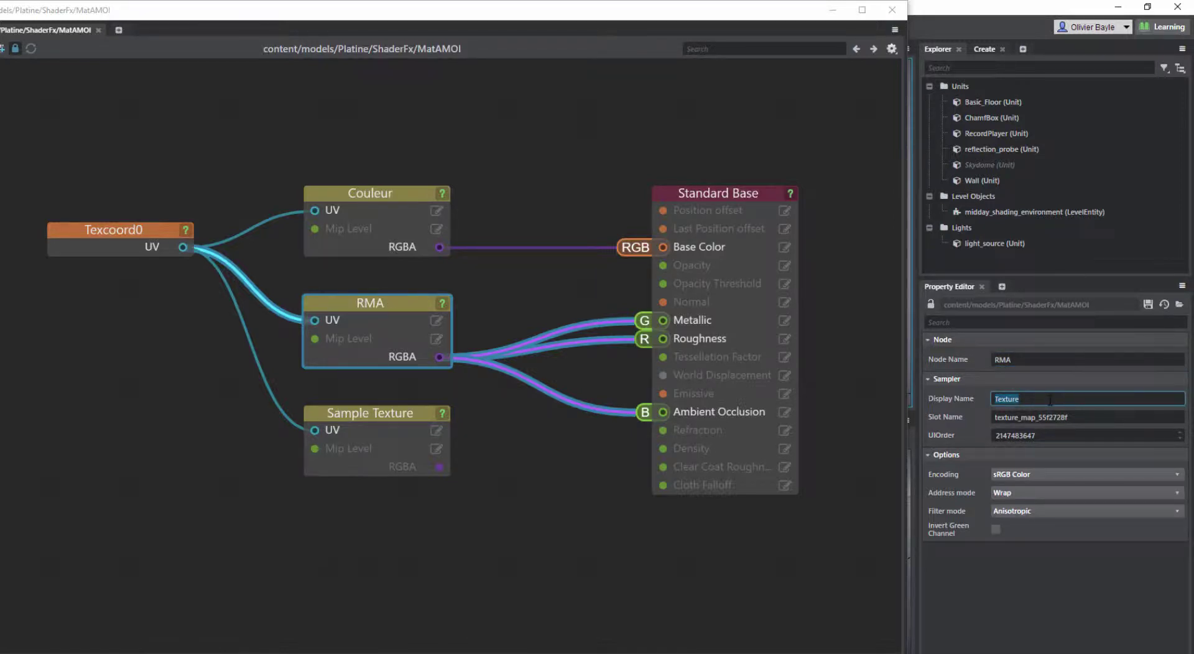
text(R)
Replace the RMA node's slot name with rma_1
key(Tab)
key(Home)
text(rma)
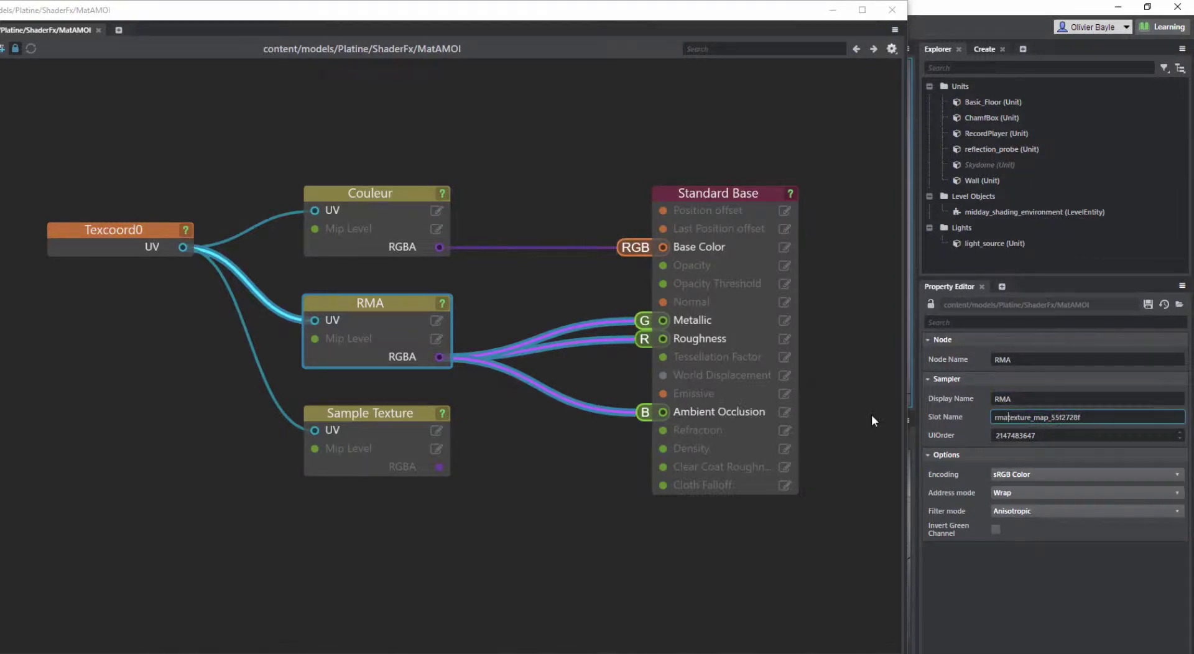
key(Delete)
key(Delete)
key(Delete)
key(Delete)
key(Delete)
key(Delete)
key(Delete)
key(Delete)
key(Delete)
key(Delete)
key(Delete)
key(Delete)
key(Delete)
key(Delete)
key(Delete)
key(Delete)
key(Delete)
key(Delete)
key(Delete)
key(Delete)
text(_1)
click(749, 547)
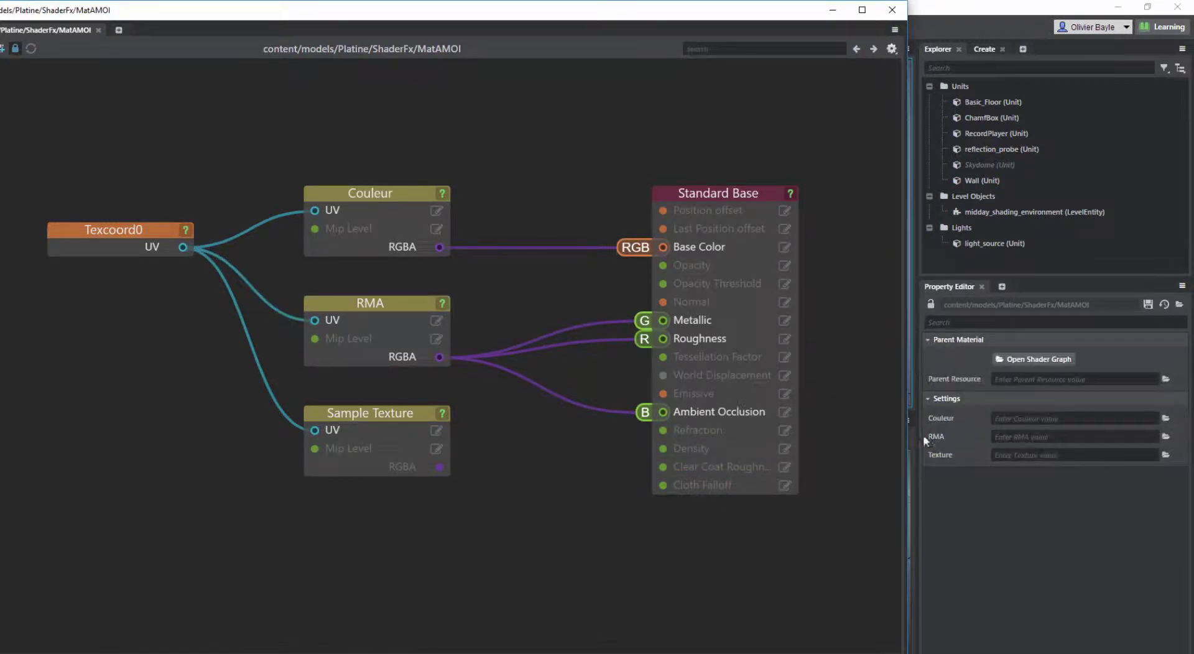
Connect the last Sample Texture node's RGBA output to Emissive and set its node name and display name to Emi
click(357, 416)
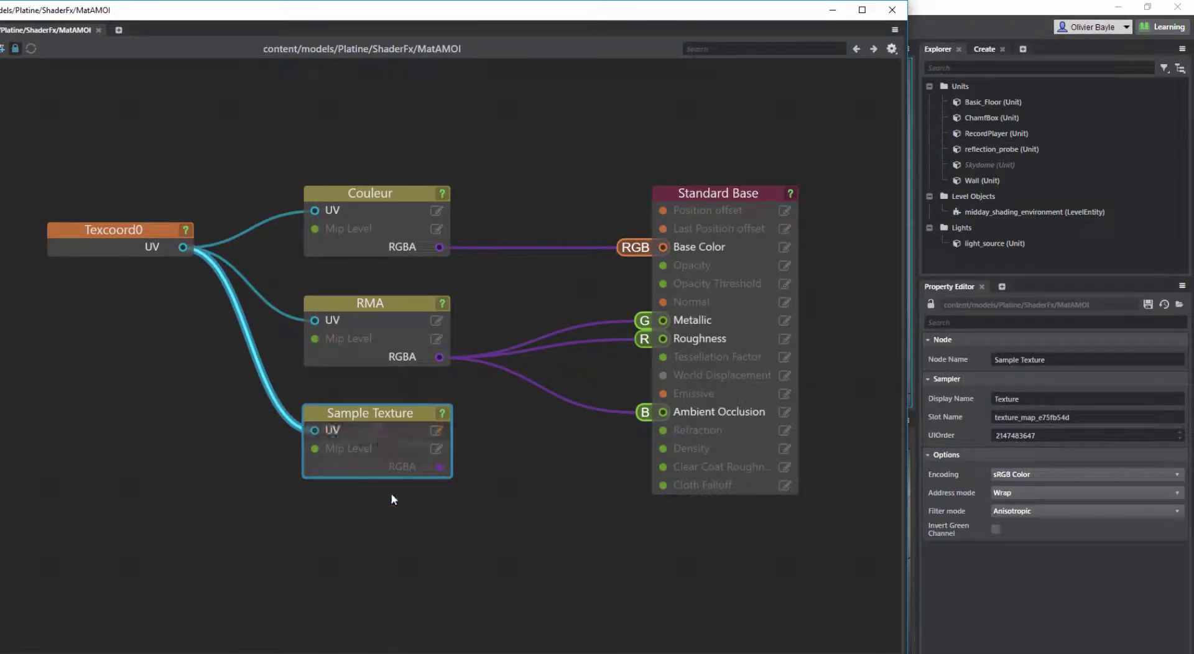
drag(439, 468, 663, 394)
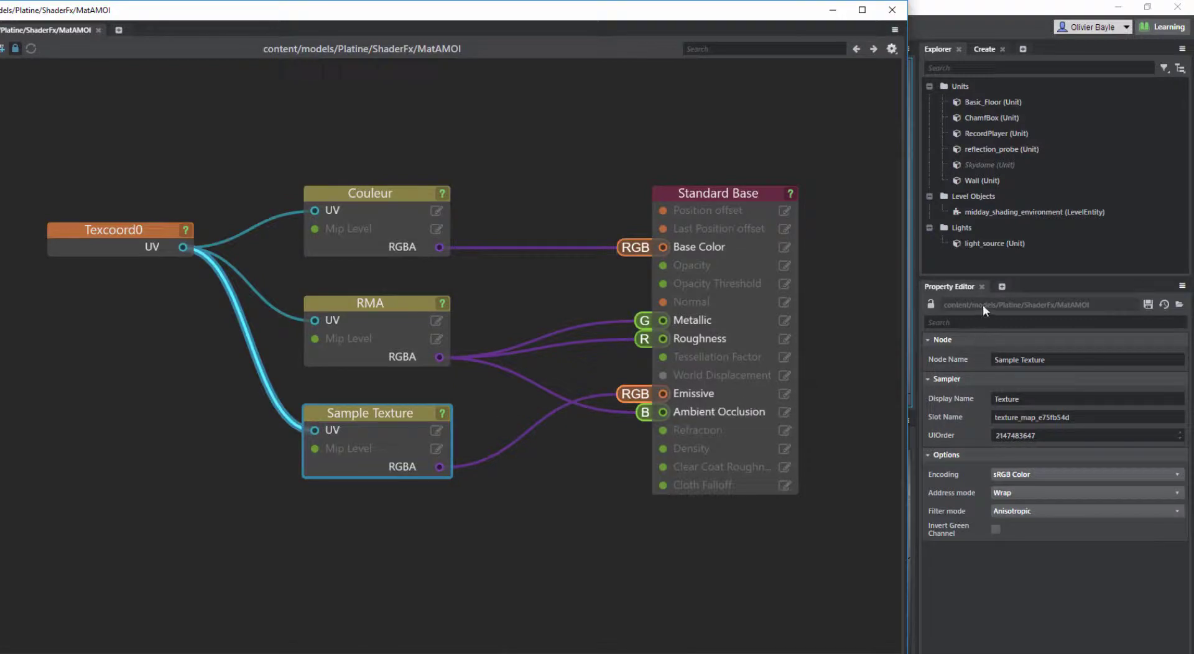
click(995, 360)
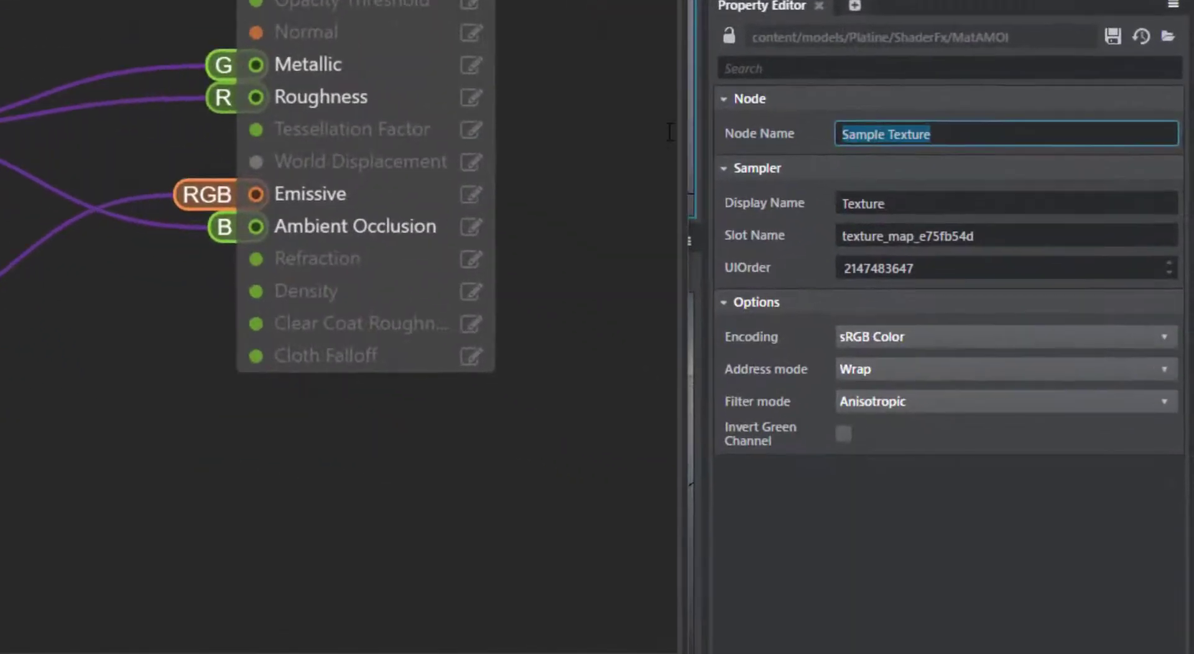
text(Emi)
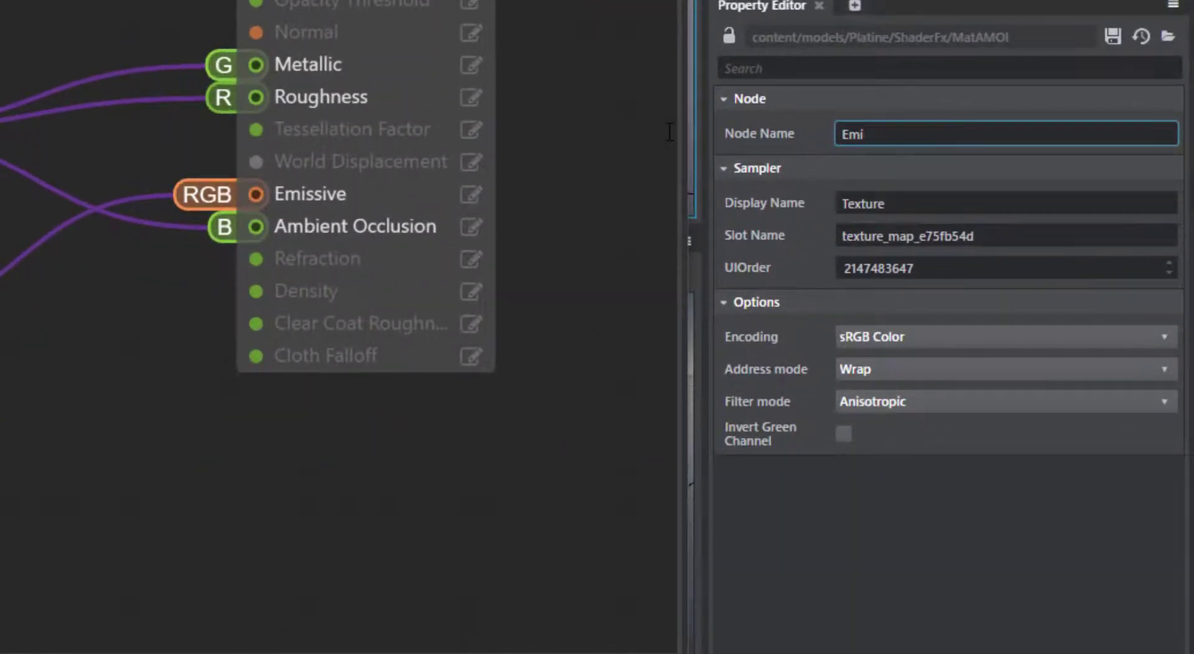
key(Tab)
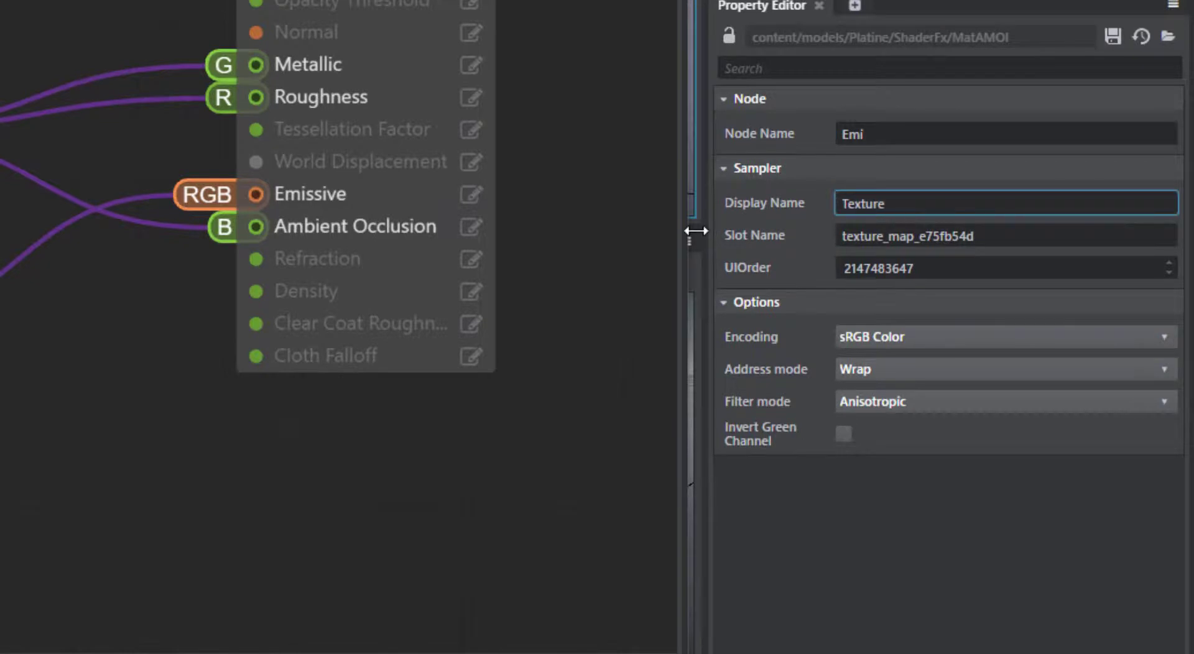
text(Emi)
key(Delete)
key(Delete)
key(Delete)
key(Delete)
key(Delete)
key(Delete)
key(Delete)
key(Tab)
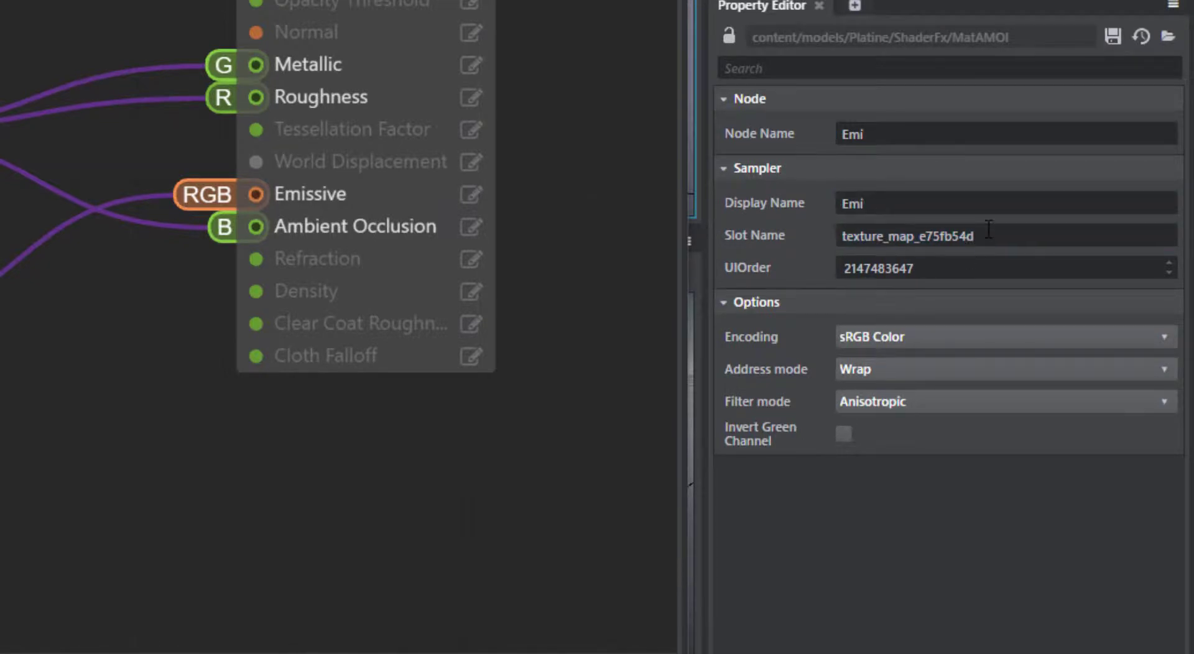
Replace the Emi node's slot name with emi_1, and save and close the MatAMOI shader graph
drag(989, 231, 712, 248)
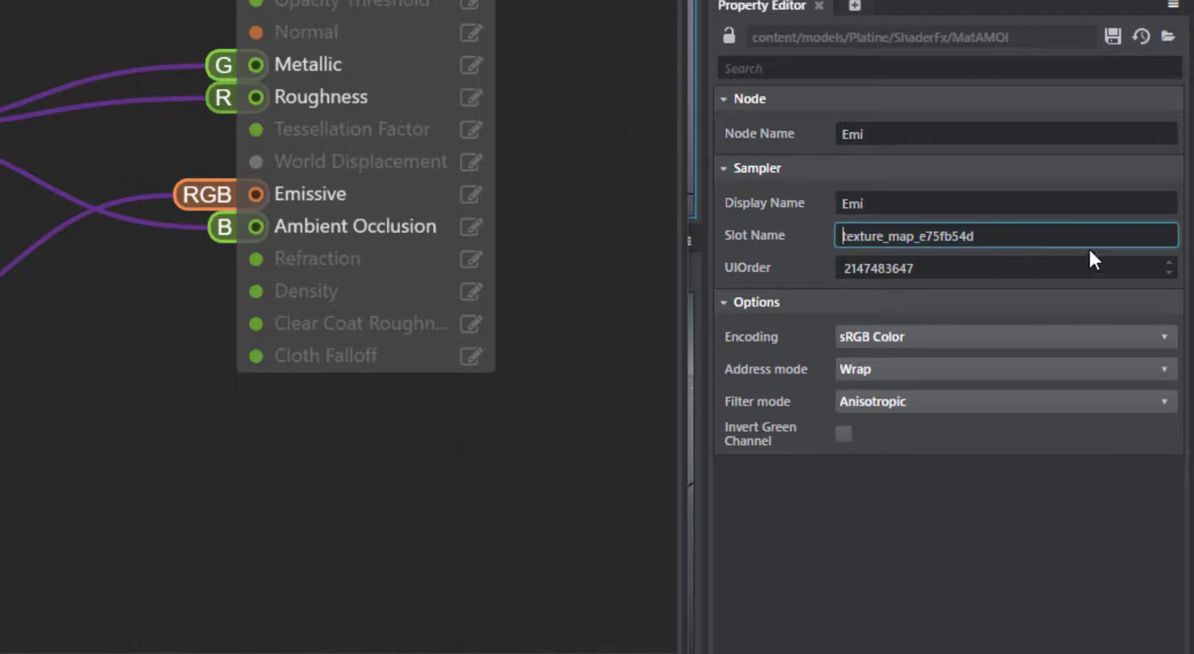
drag(978, 236, 831, 247)
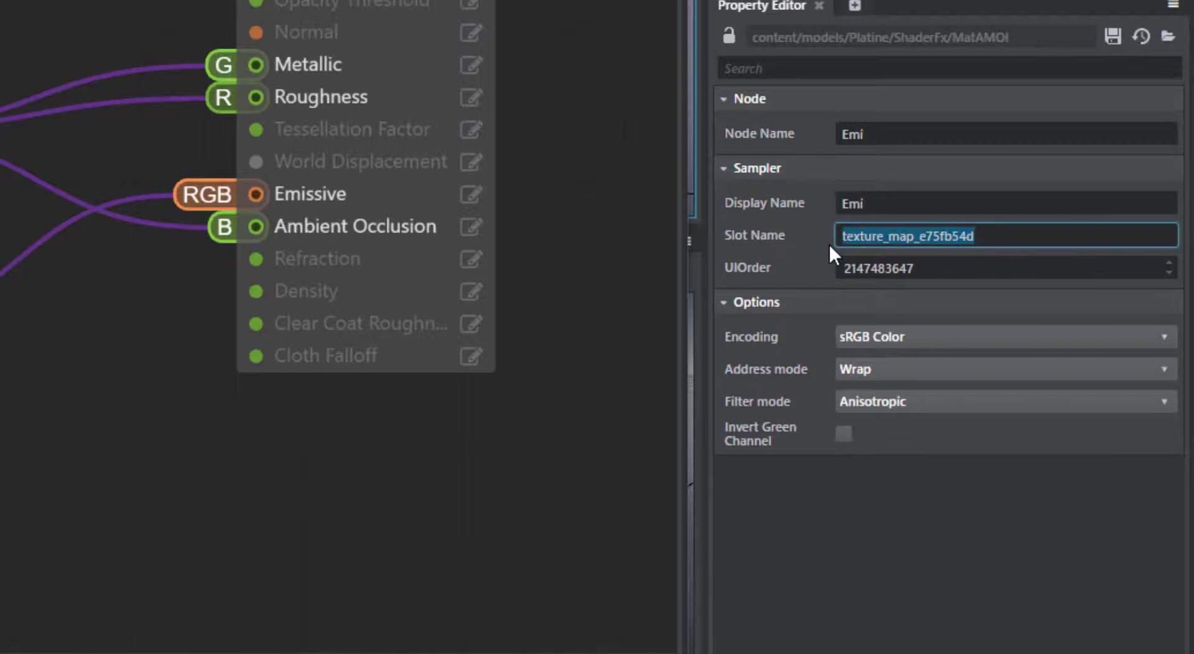
text(em)
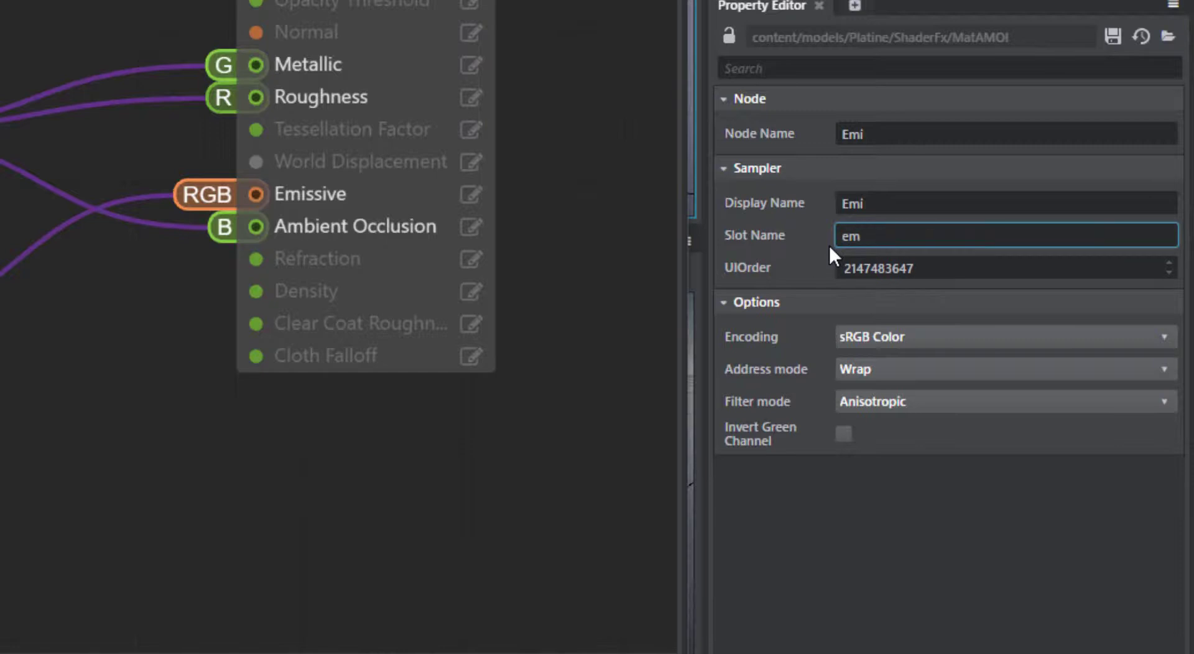
text(i_1)
click(403, 491)
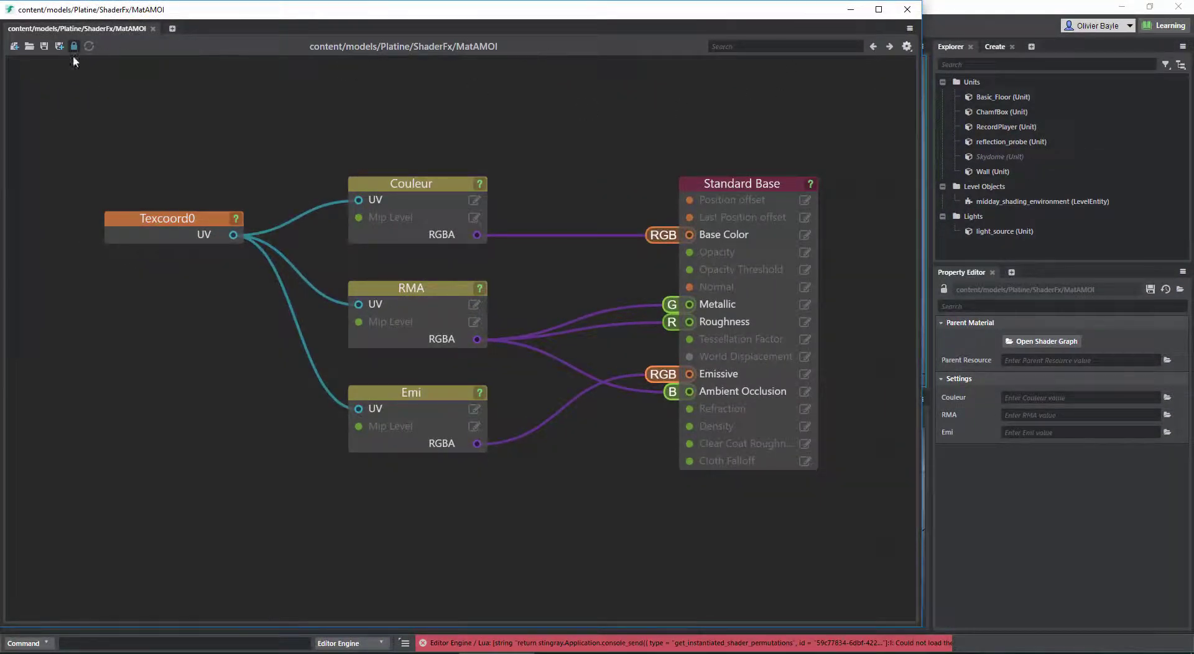
click(44, 47)
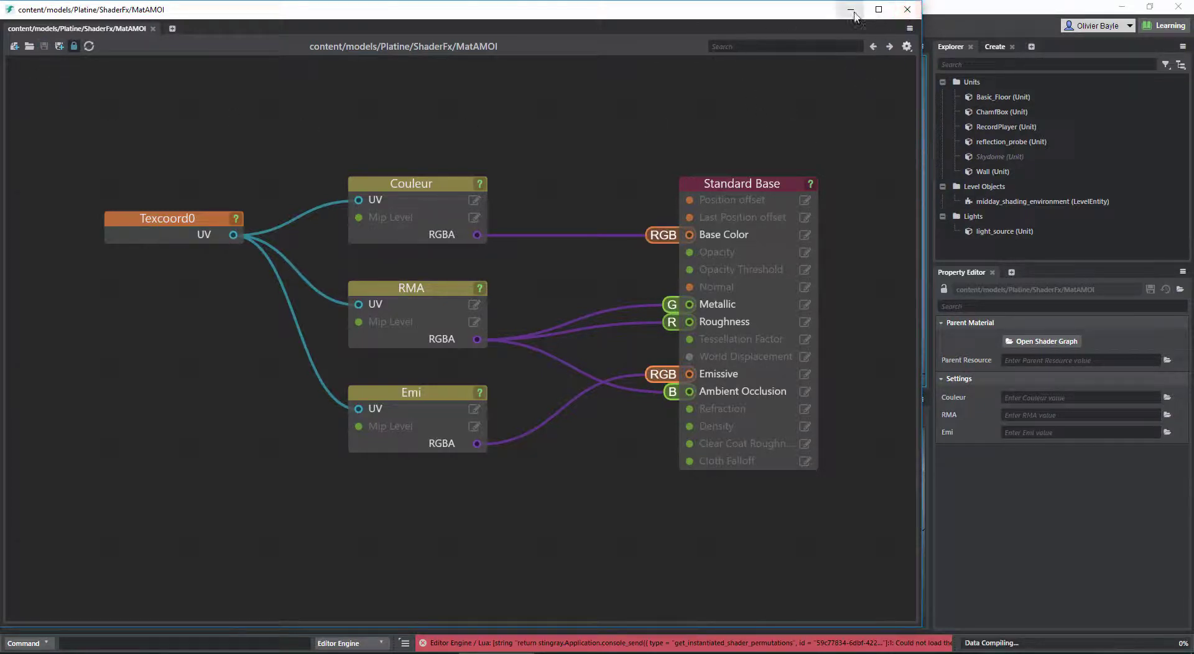
click(908, 10)
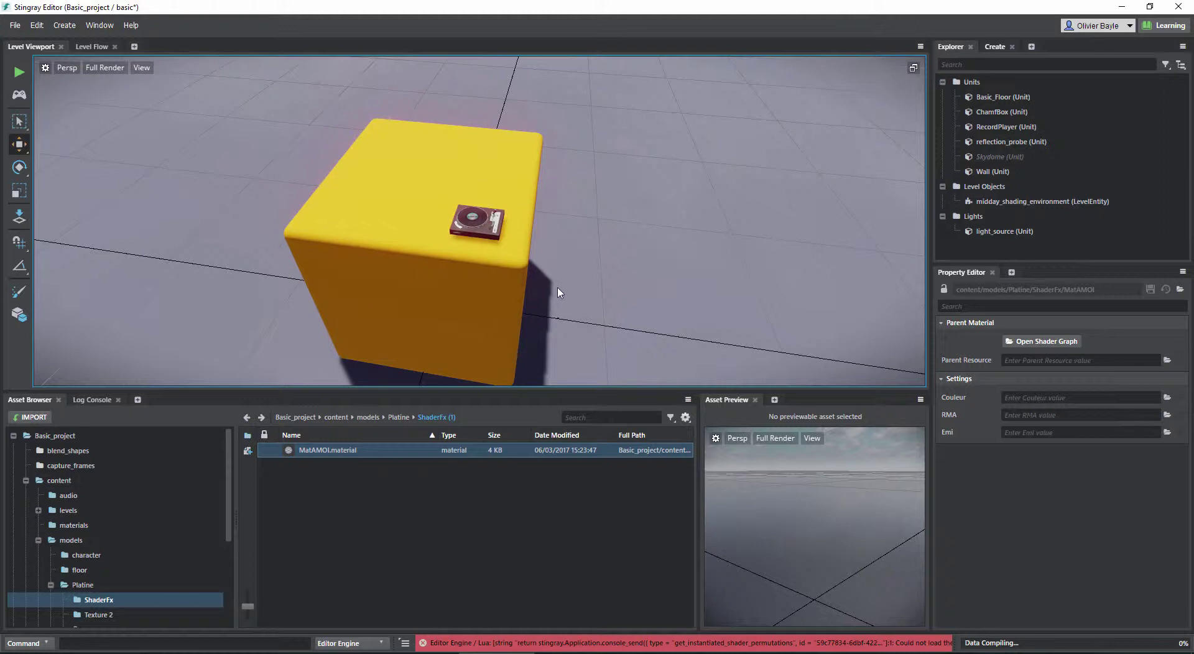
Select the record player on the yellow box and frame it in the level viewport
alt+drag(553, 290, 550, 266)
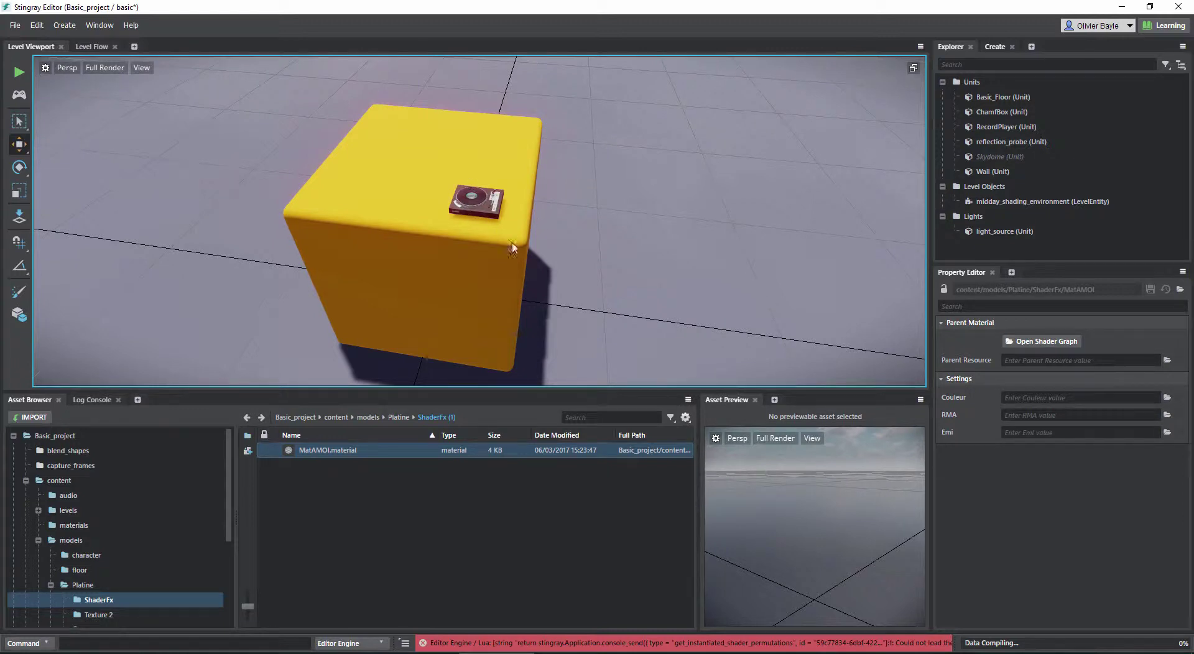
alt+drag(512, 247, 486, 237)
click(451, 214)
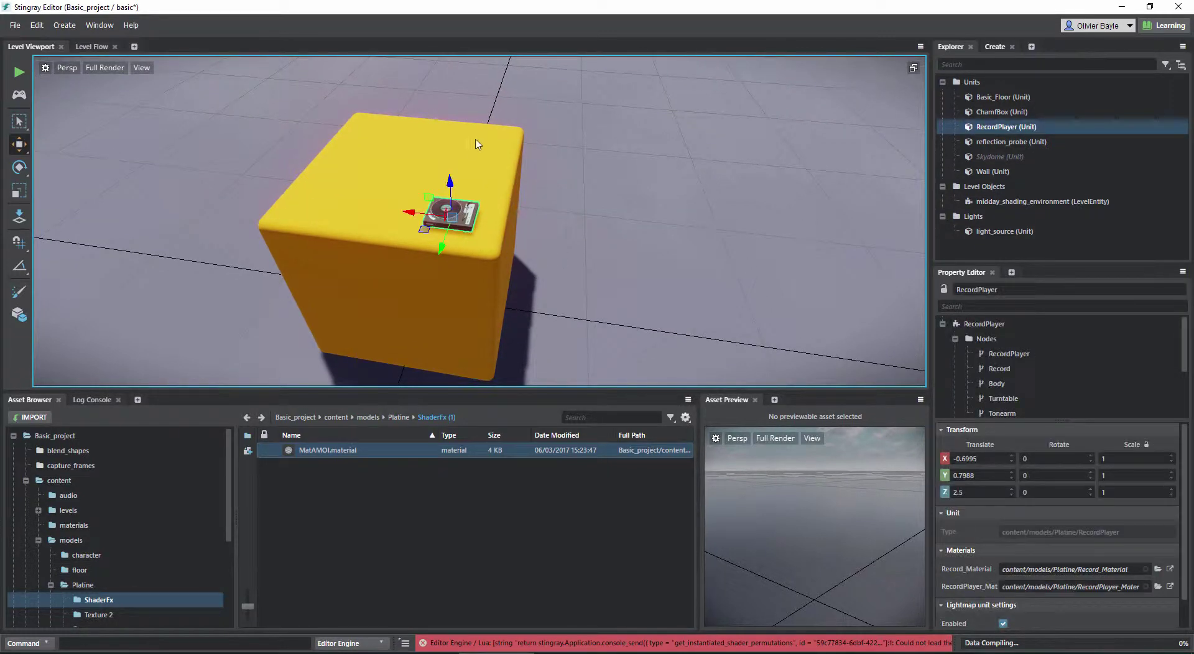
key(f)
Set the parent resource of Record_Material in the Platine folder to the MatAMOI material
click(457, 489)
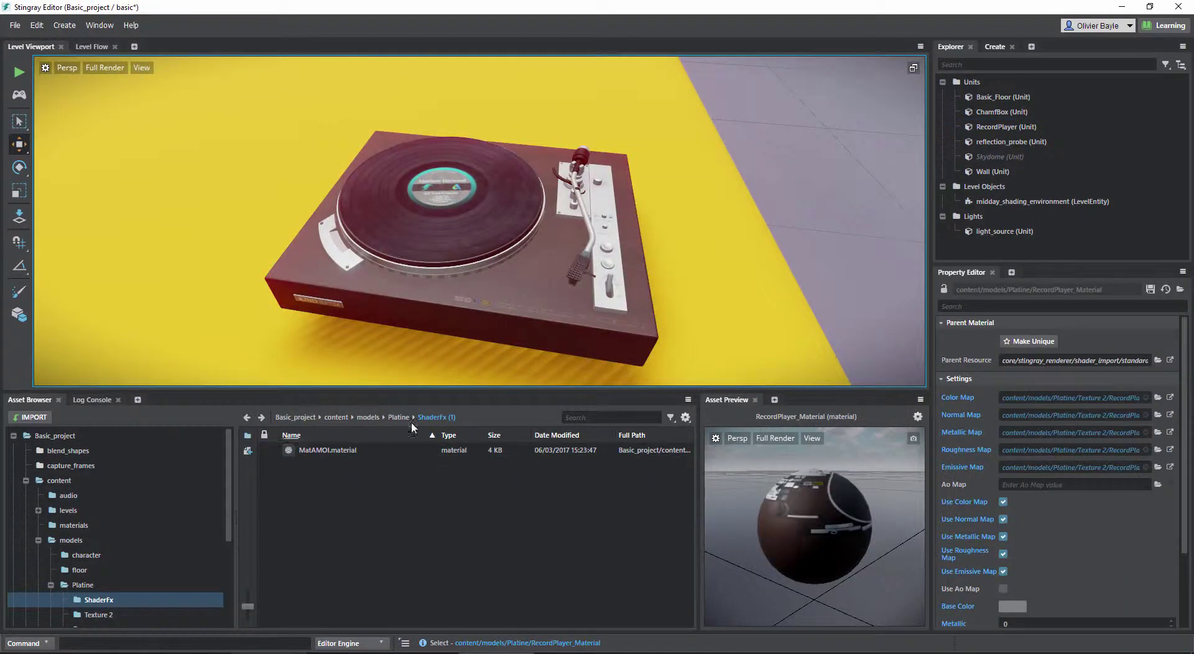
click(393, 418)
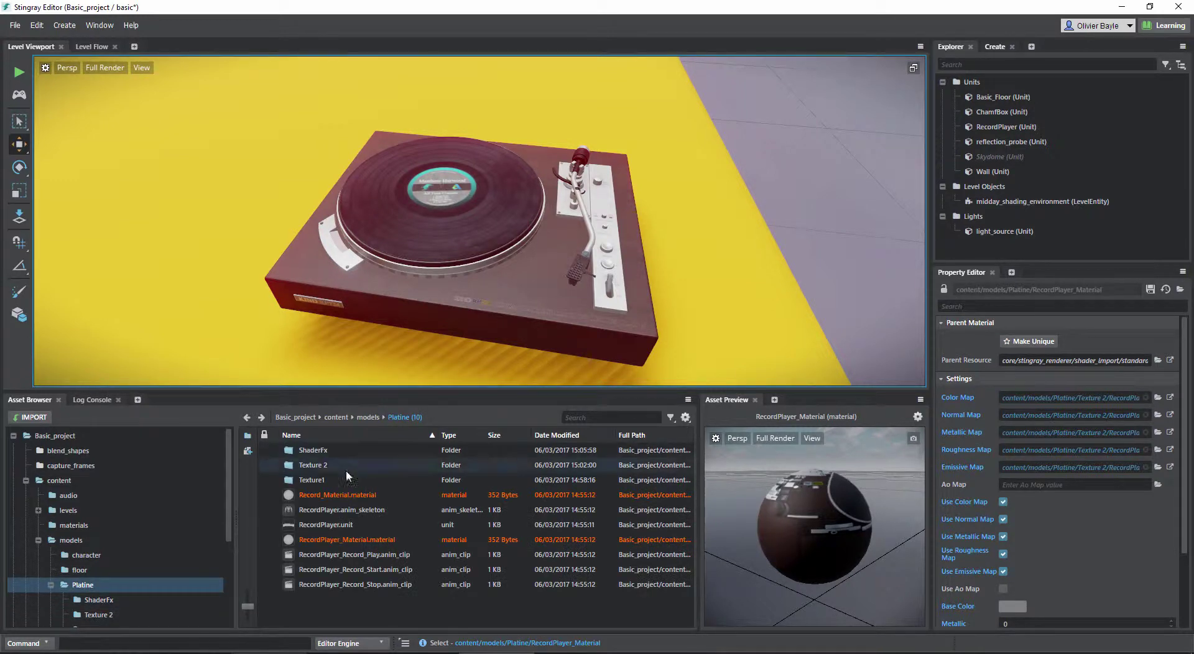
click(331, 497)
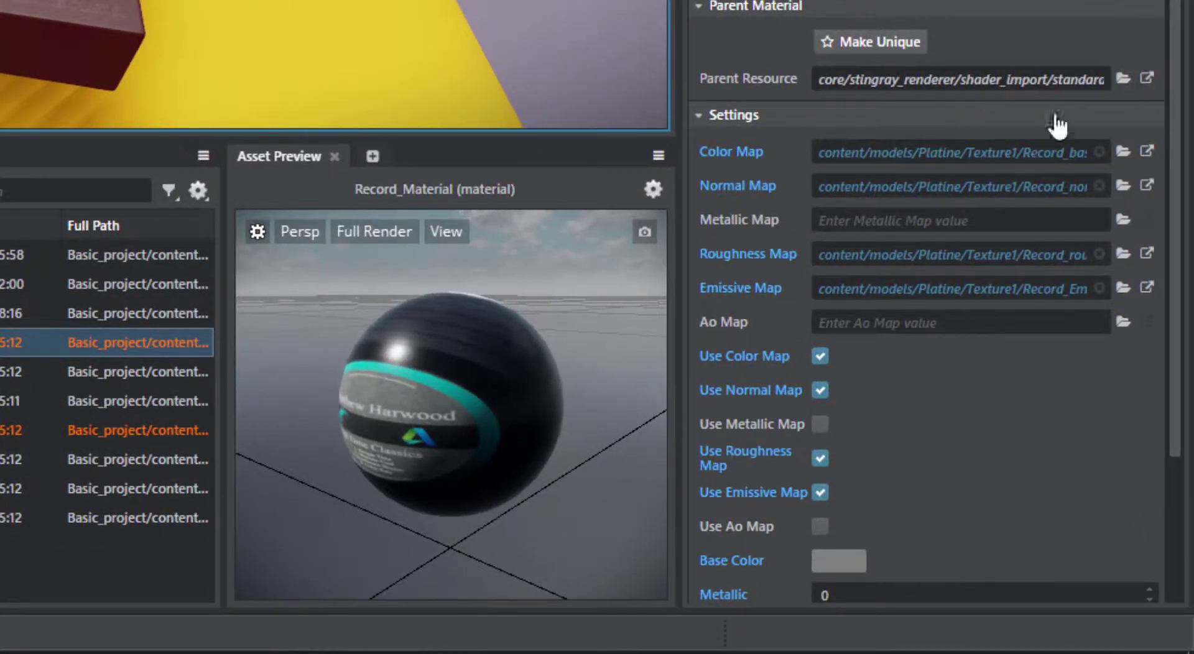
click(1124, 79)
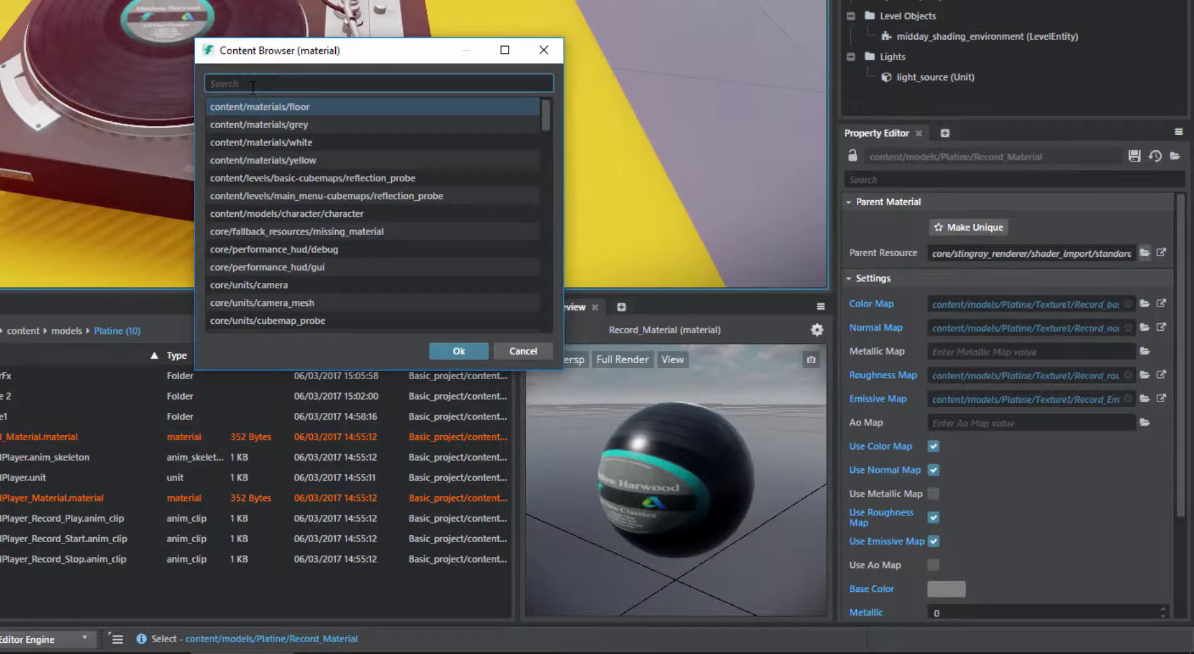
text(matamoi)
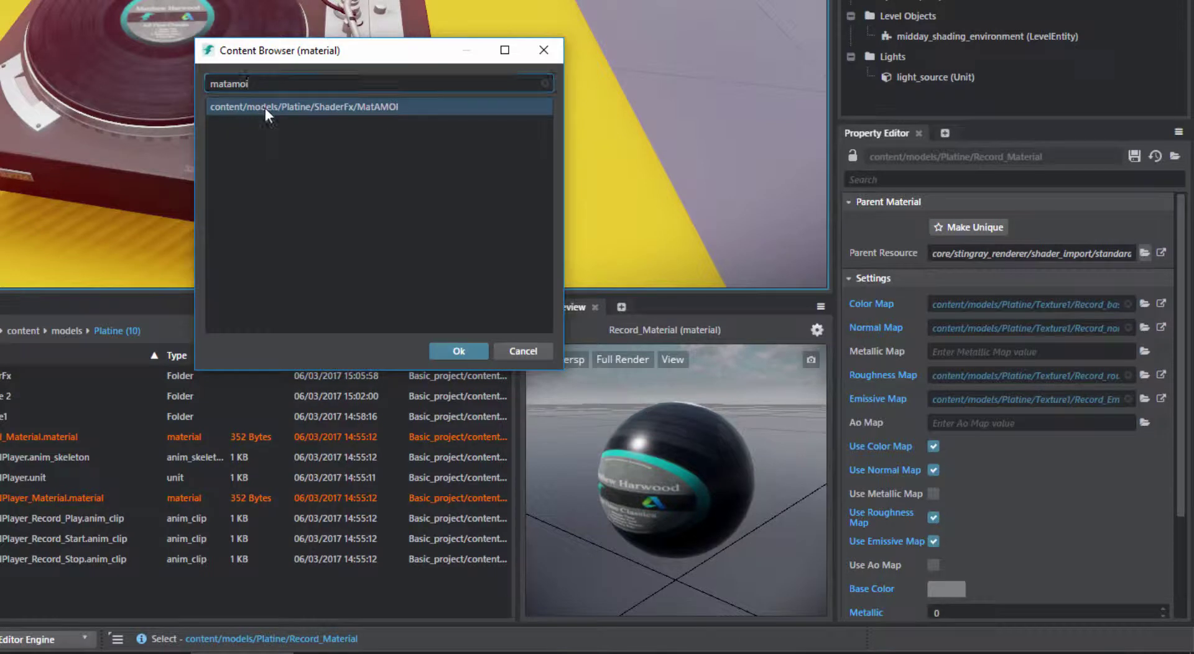
click(459, 352)
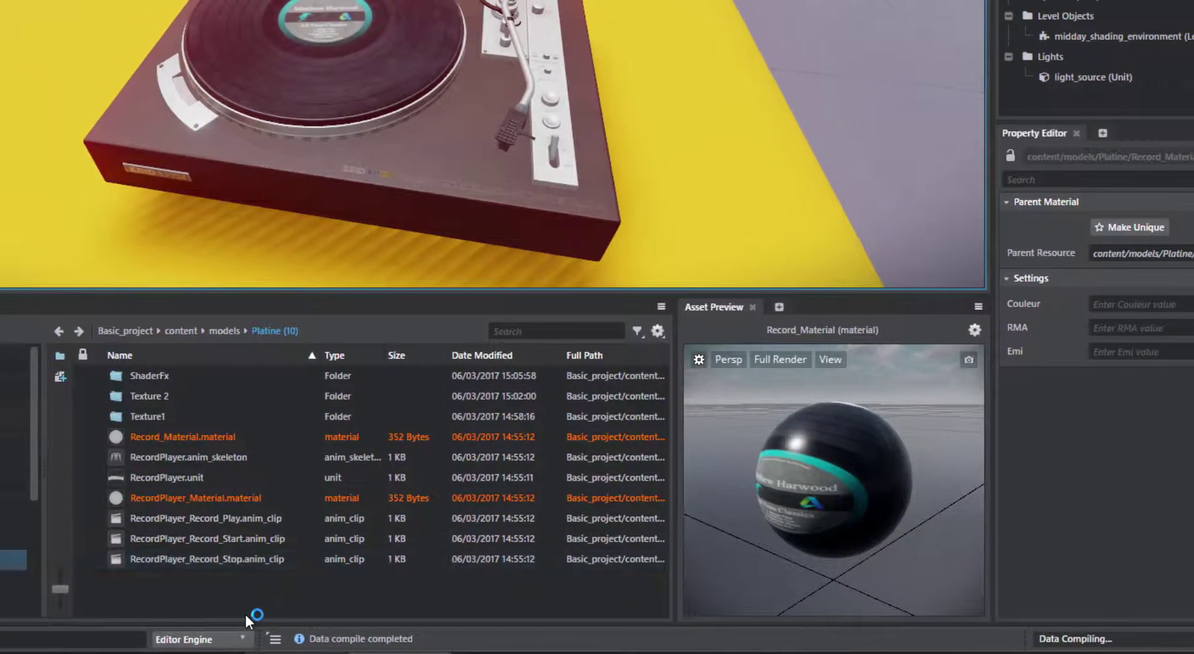
Create a folder named ShaderDisque inside the Platine folder and open it
right_click(240, 609)
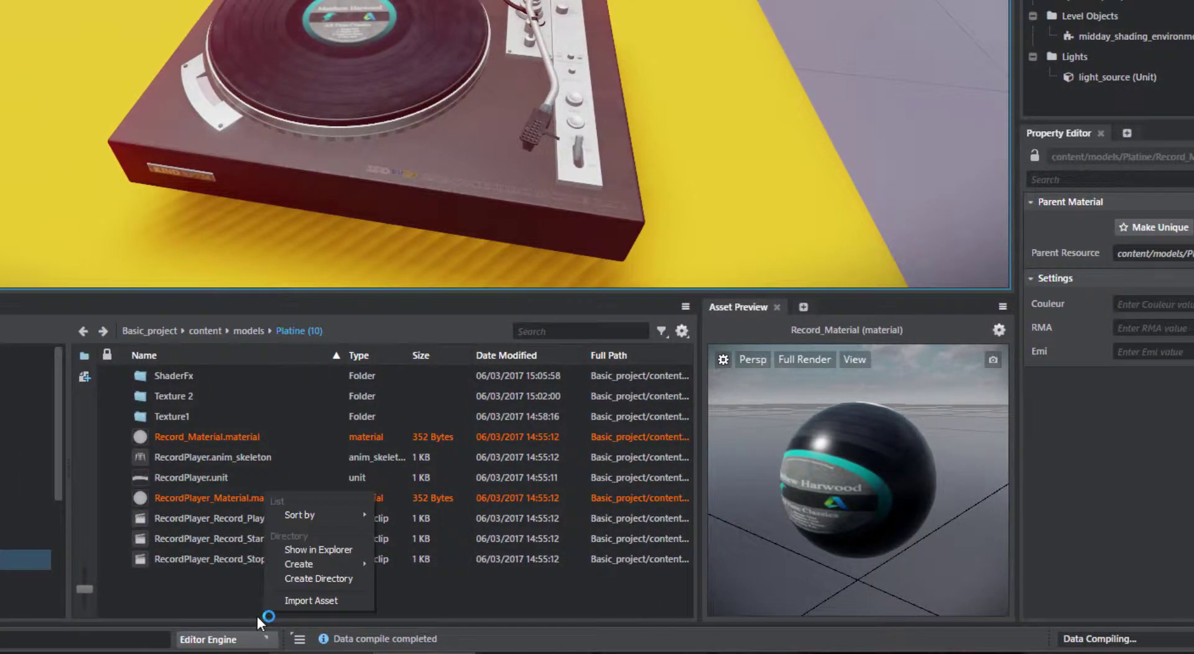
click(80, 359)
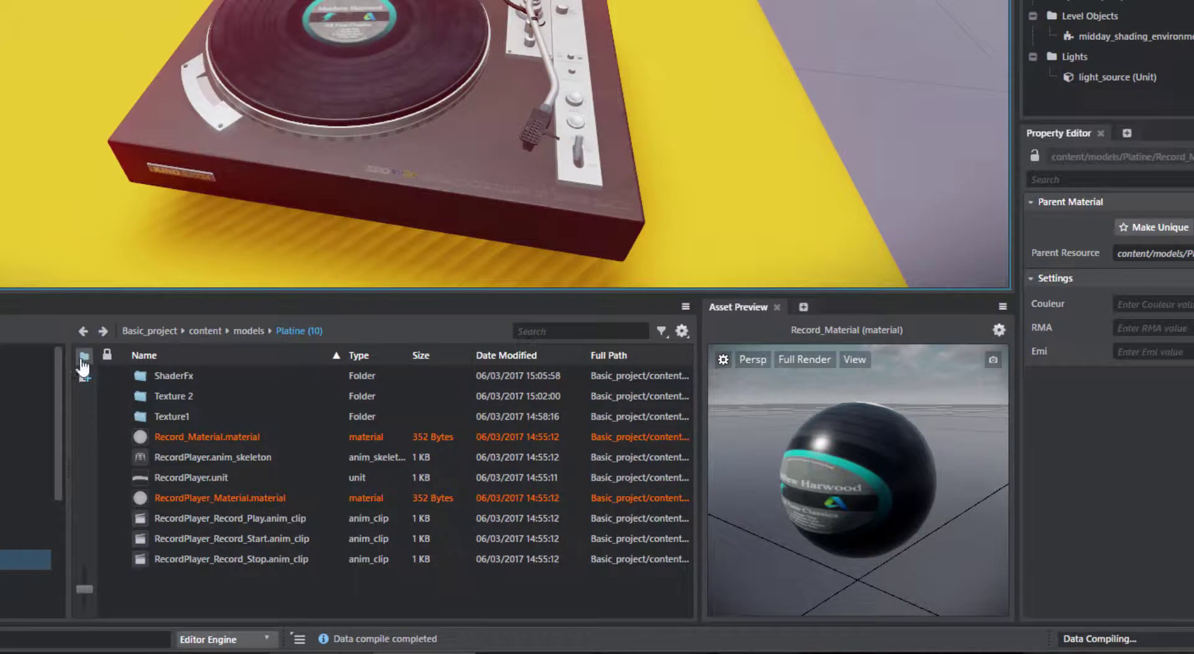
click(85, 360)
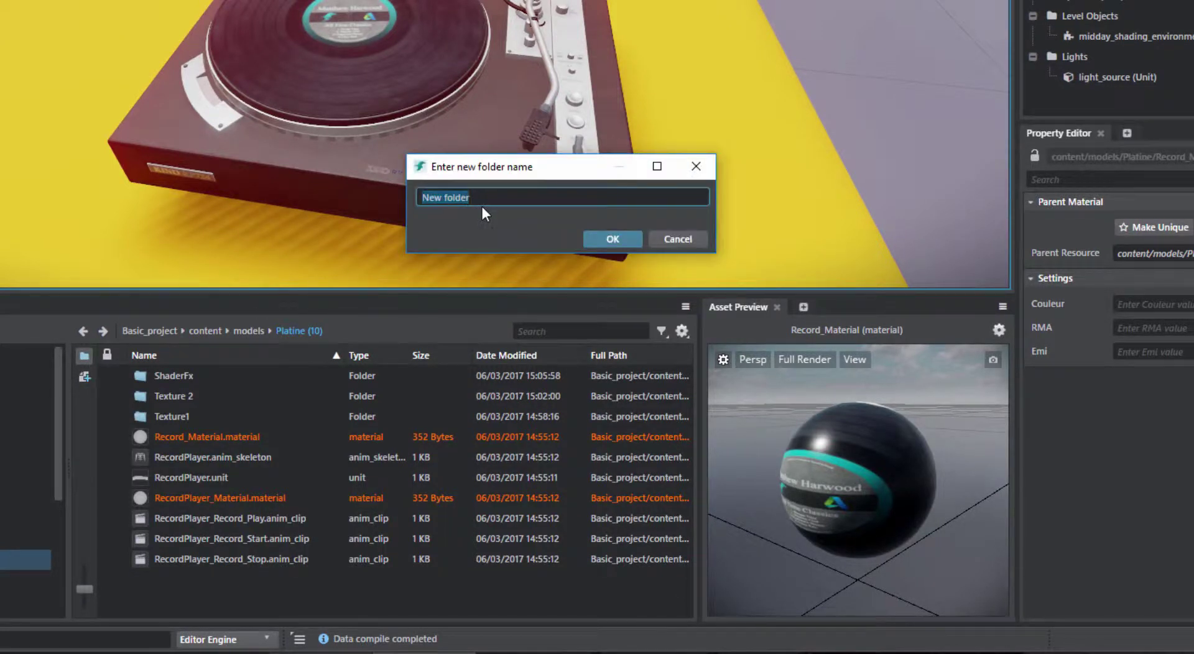
text(ShaderDisque)
click(613, 240)
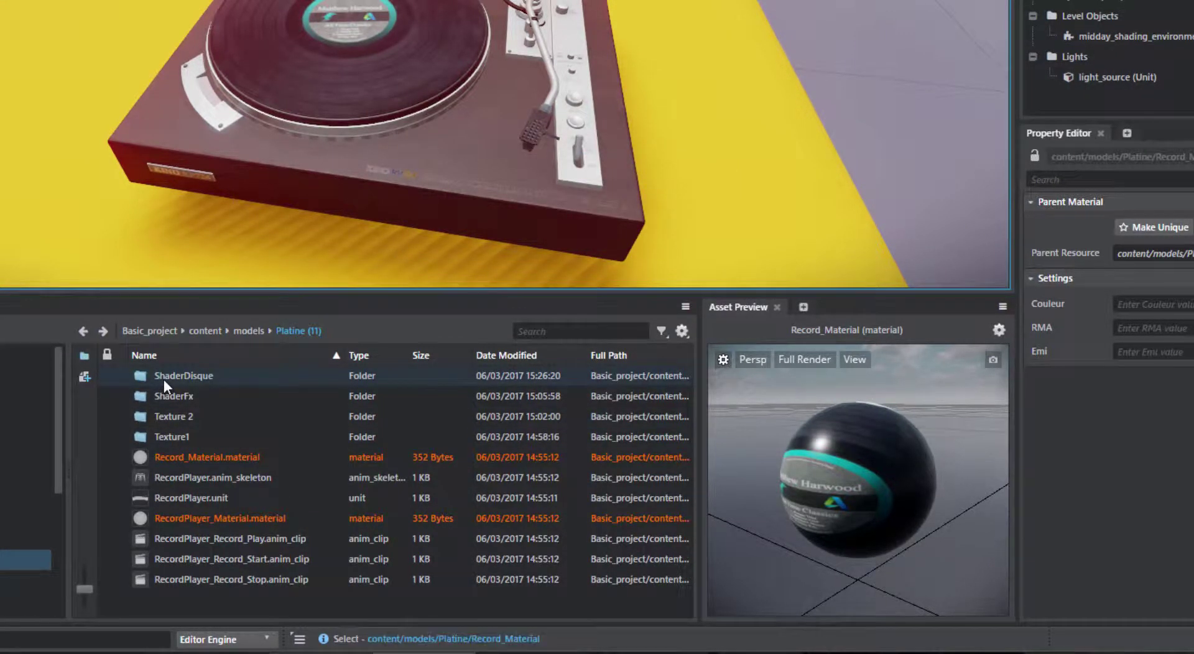
double_click(164, 381)
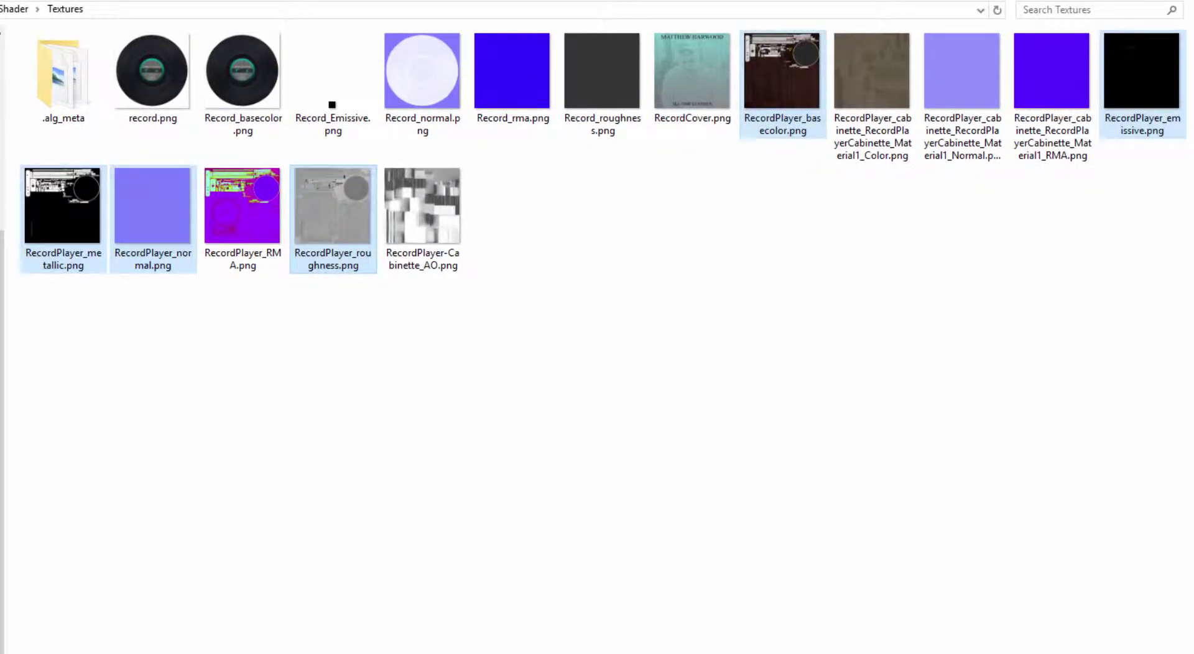
Import Record_basecolor.png, Record_Emissive.png and Record_rma.png from the Textures folder into ShaderDisque
click(259, 69)
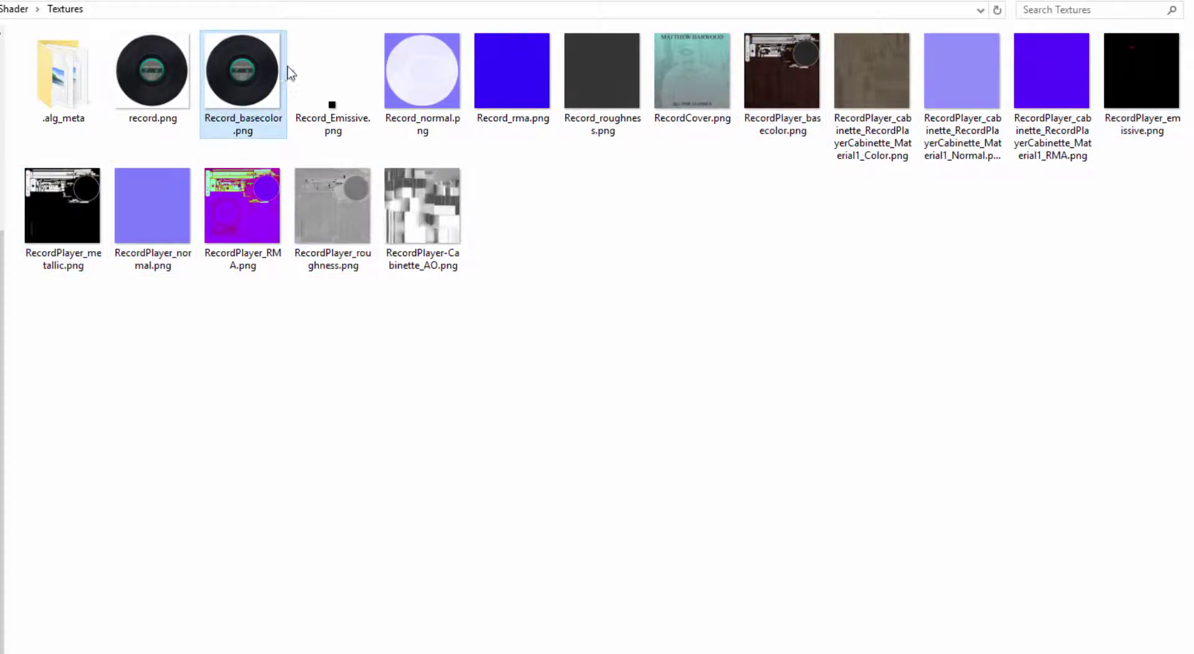
ctrl+click(314, 73)
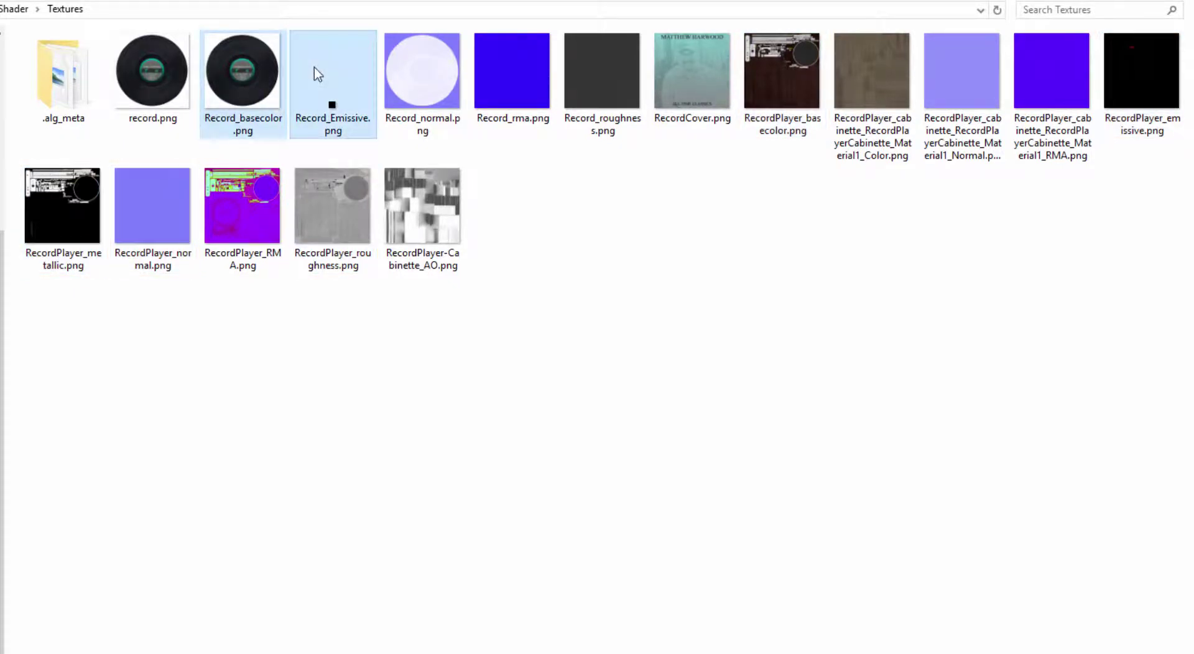
ctrl+click(510, 95)
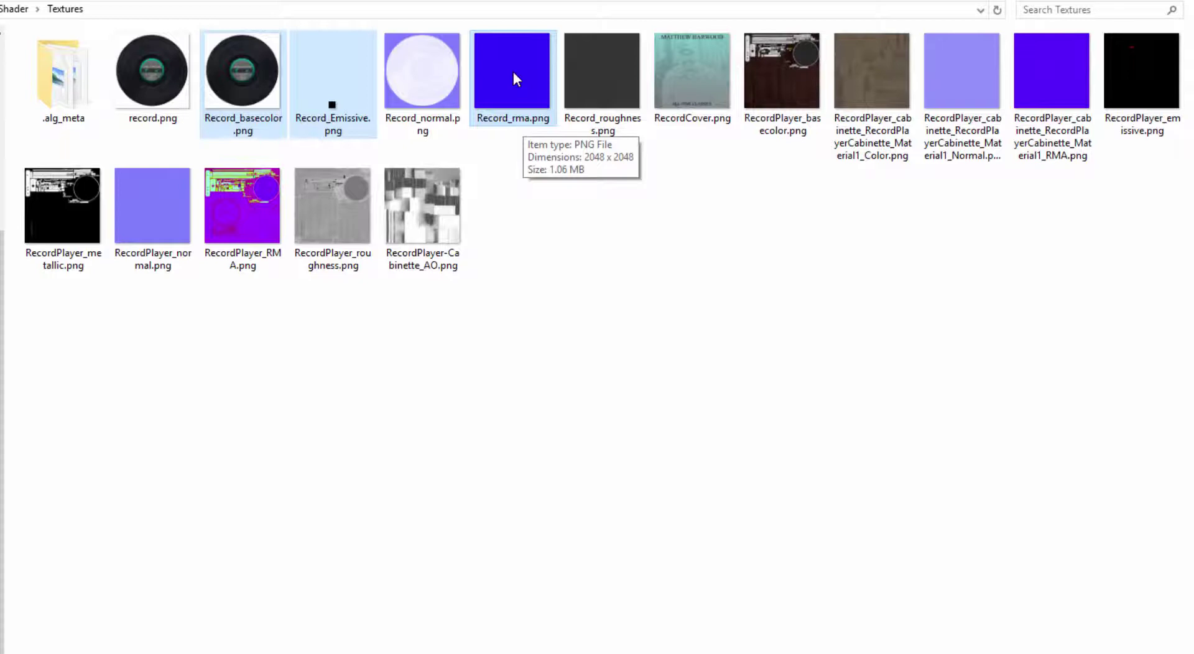
drag(511, 69, 510, 569)
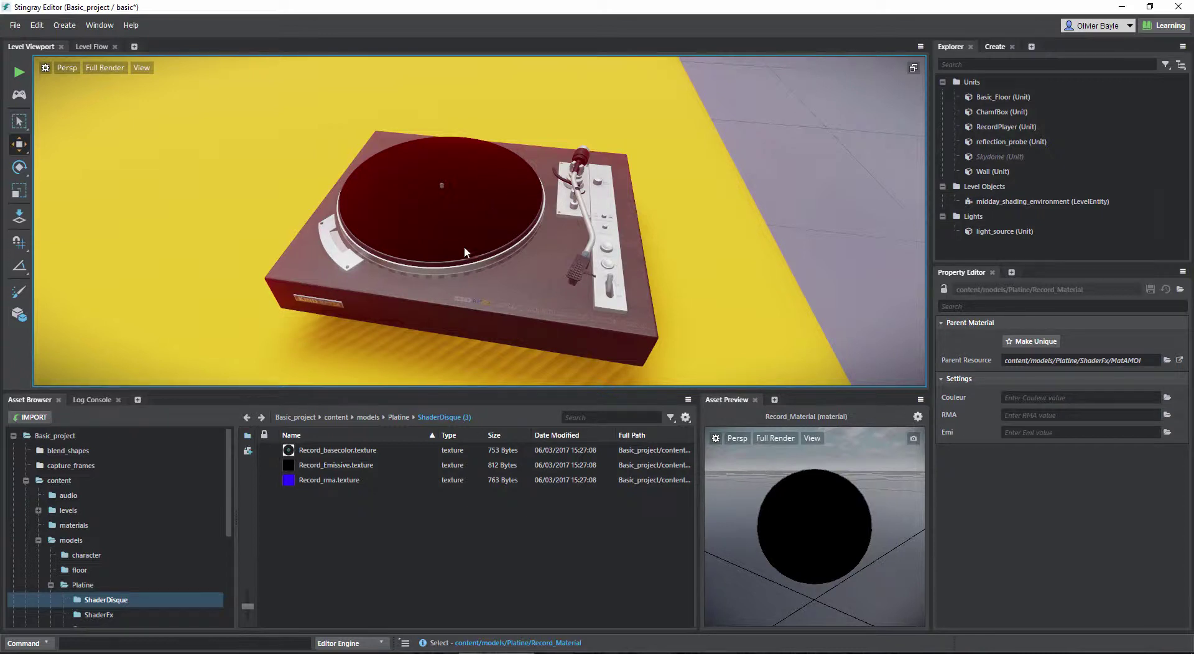
Assign Record_basecolor to Couleur, Record_Emissive to Emi and Record_rma to RMA in Record_Material, and save the material
alt+drag(465, 249, 480, 288)
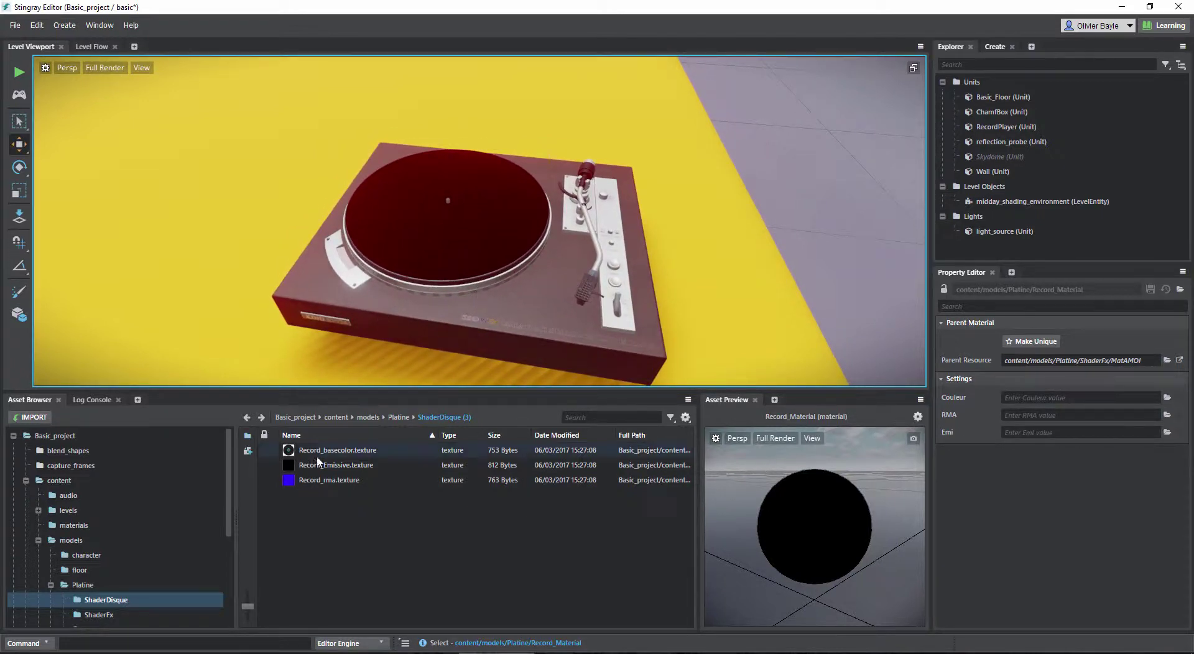
drag(301, 451, 1034, 404)
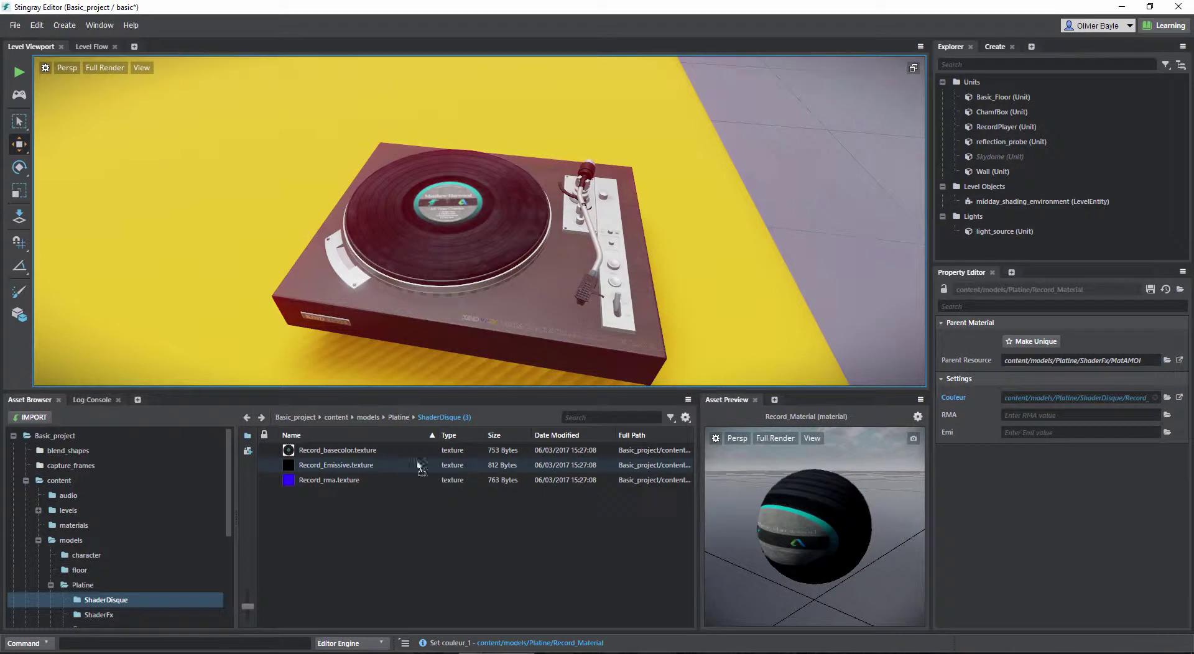
drag(420, 465, 1014, 434)
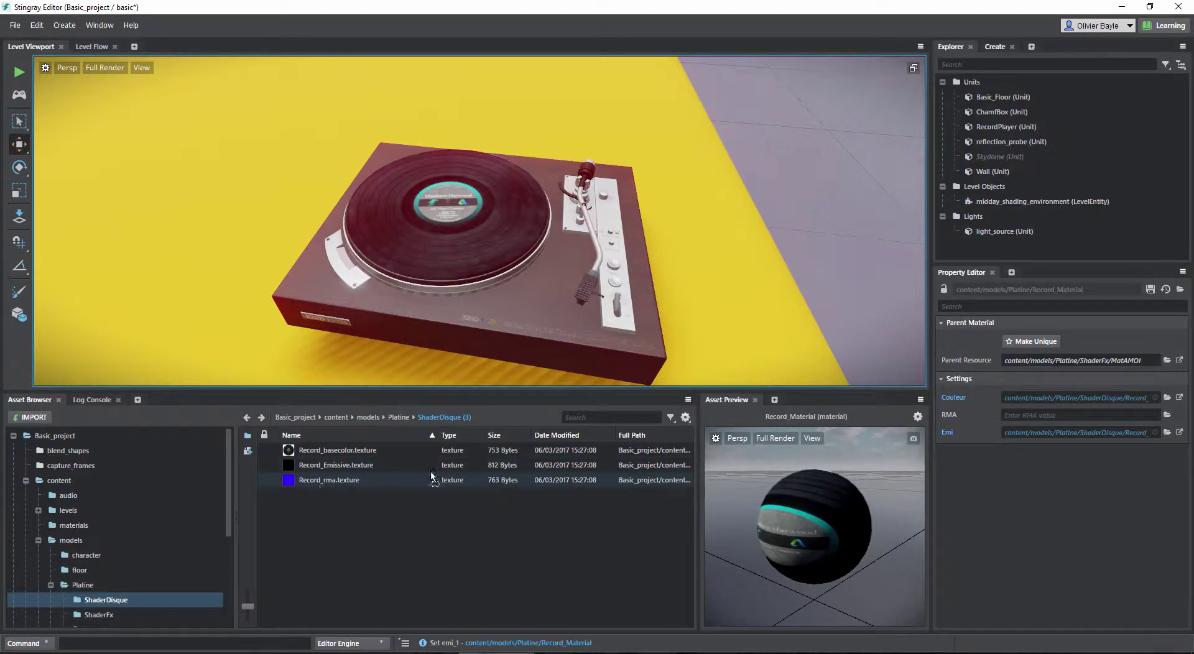
drag(431, 472, 1028, 413)
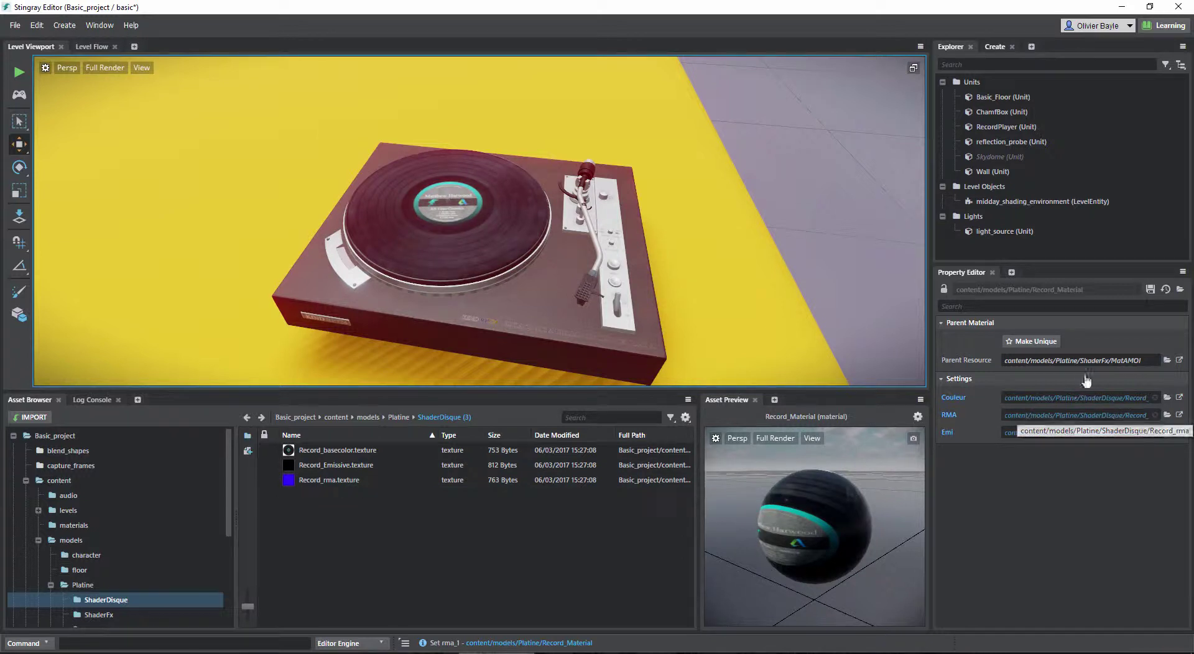
click(1150, 289)
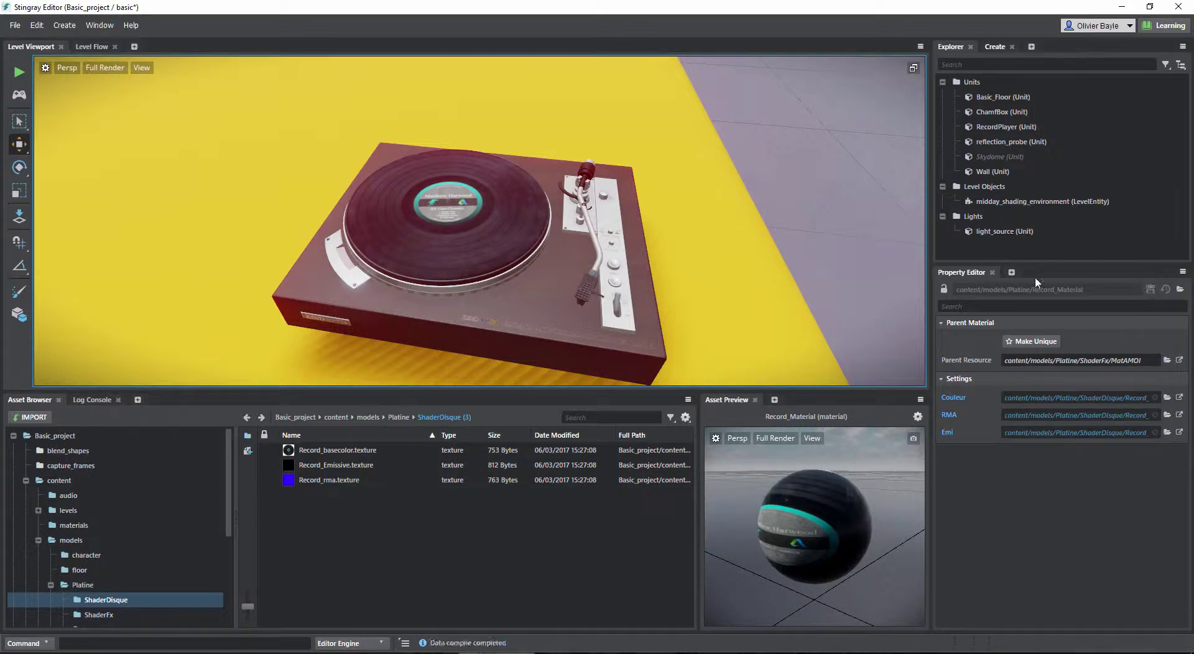
Create a folder named ShaderPlatine inside the Platine folder and open it
click(399, 418)
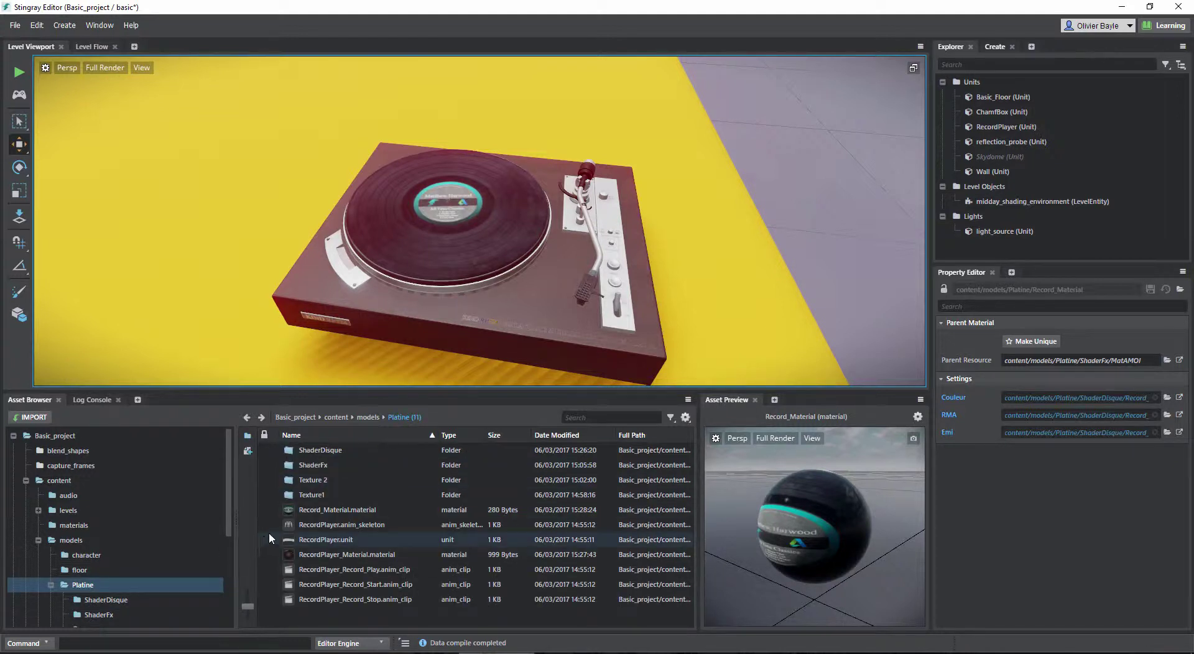
click(248, 436)
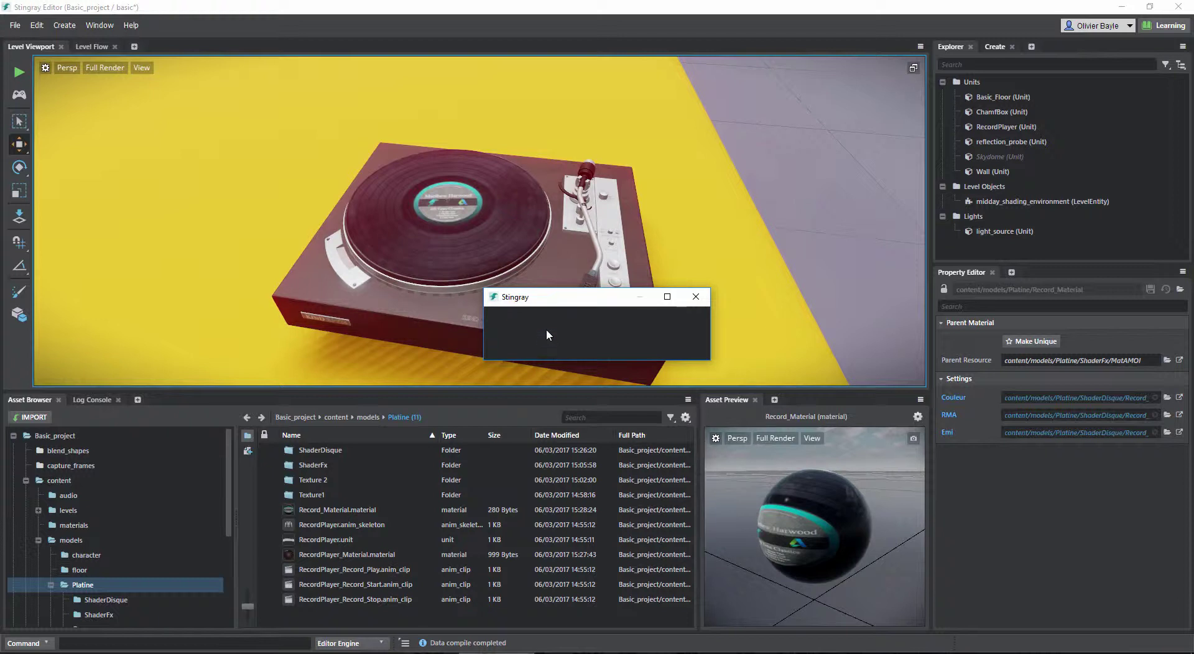
text(Shader)
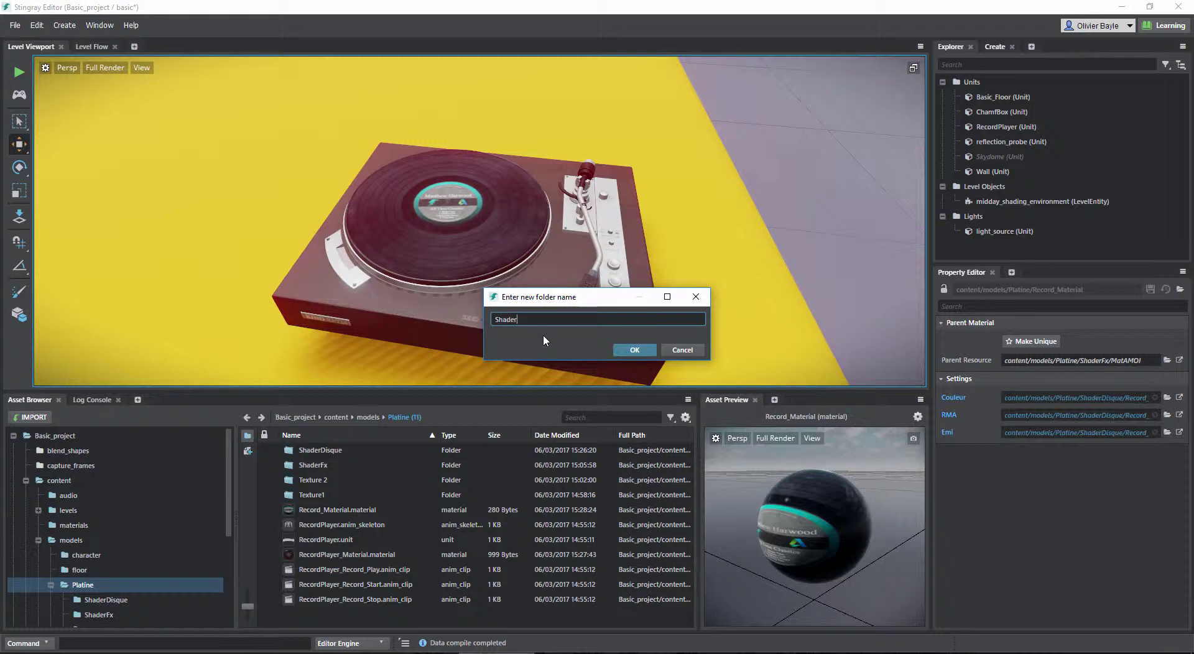
text(e)
key(Return)
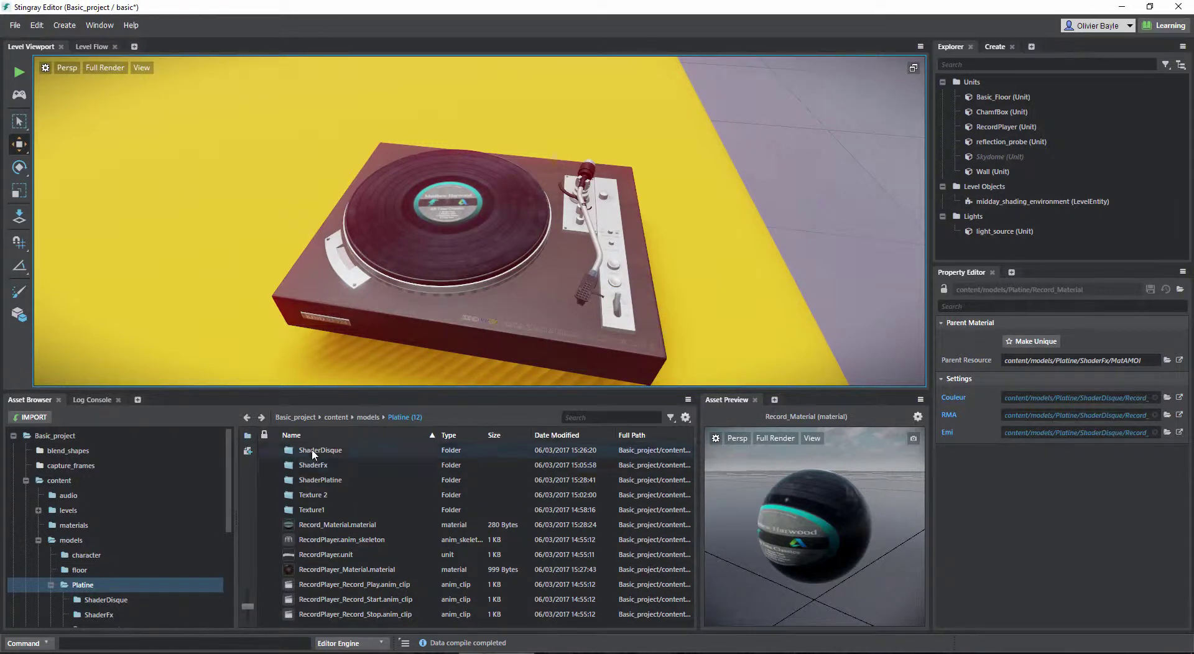
double_click(309, 481)
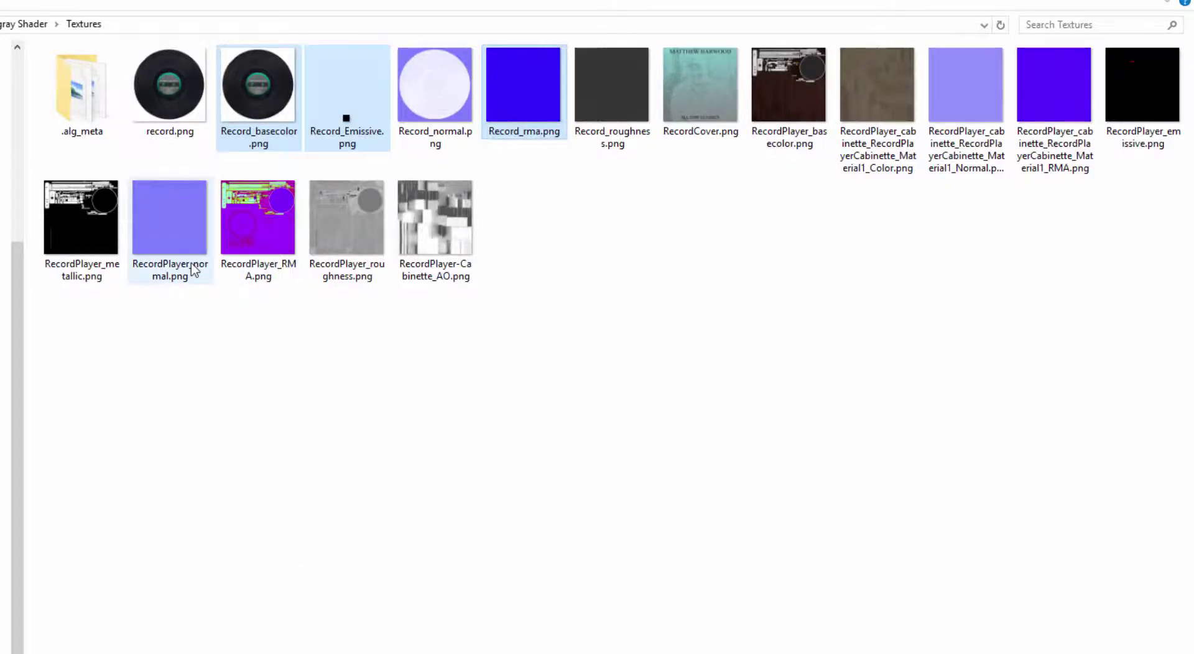
Import RecordPlayer_basecolor.png, RecordPlayer_emissive.png and RecordPlayer_RMA.png from the Textures folder into ShaderPlatine
click(803, 117)
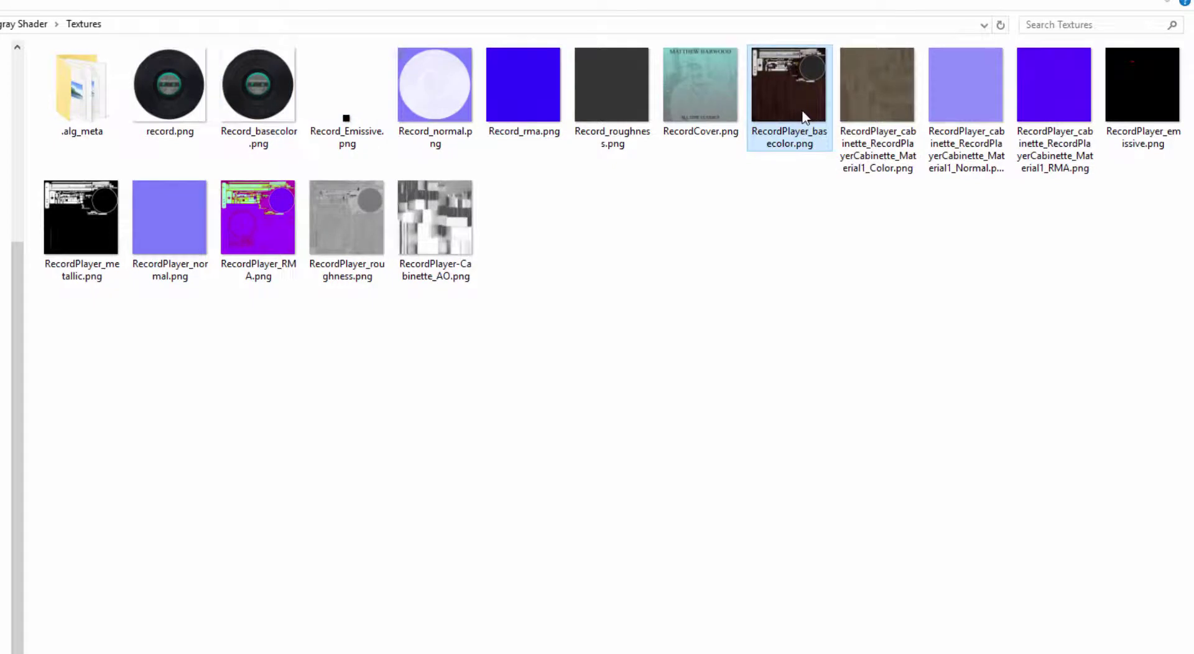
ctrl+click(1158, 106)
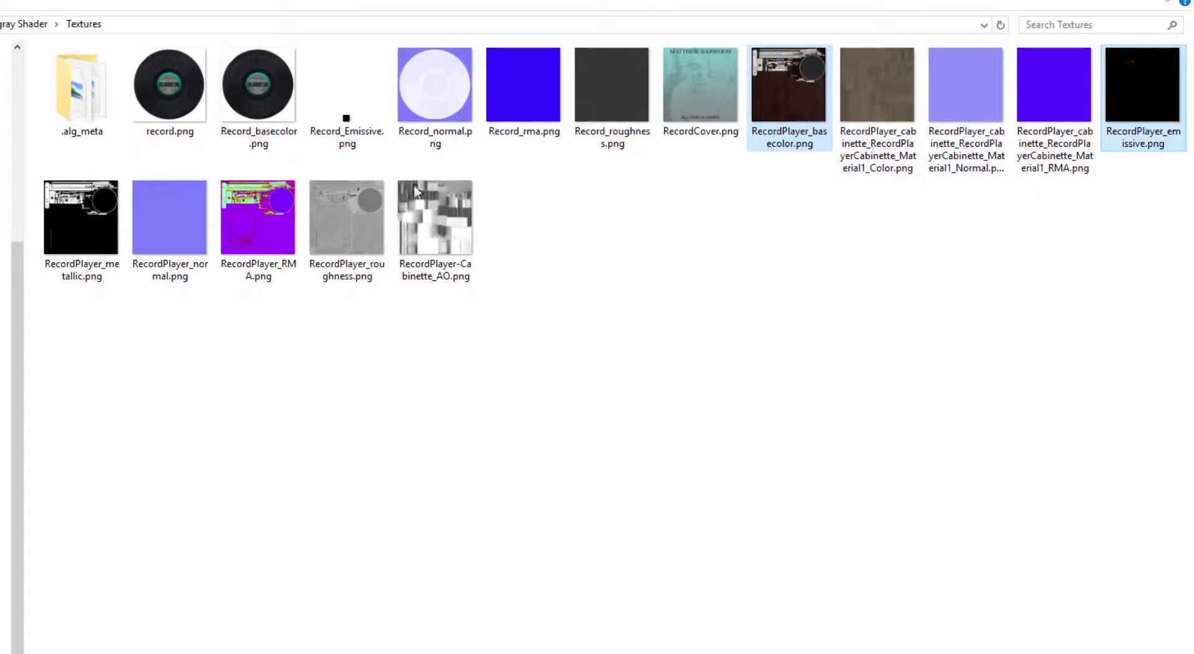
ctrl+click(252, 221)
drag(252, 221, 504, 543)
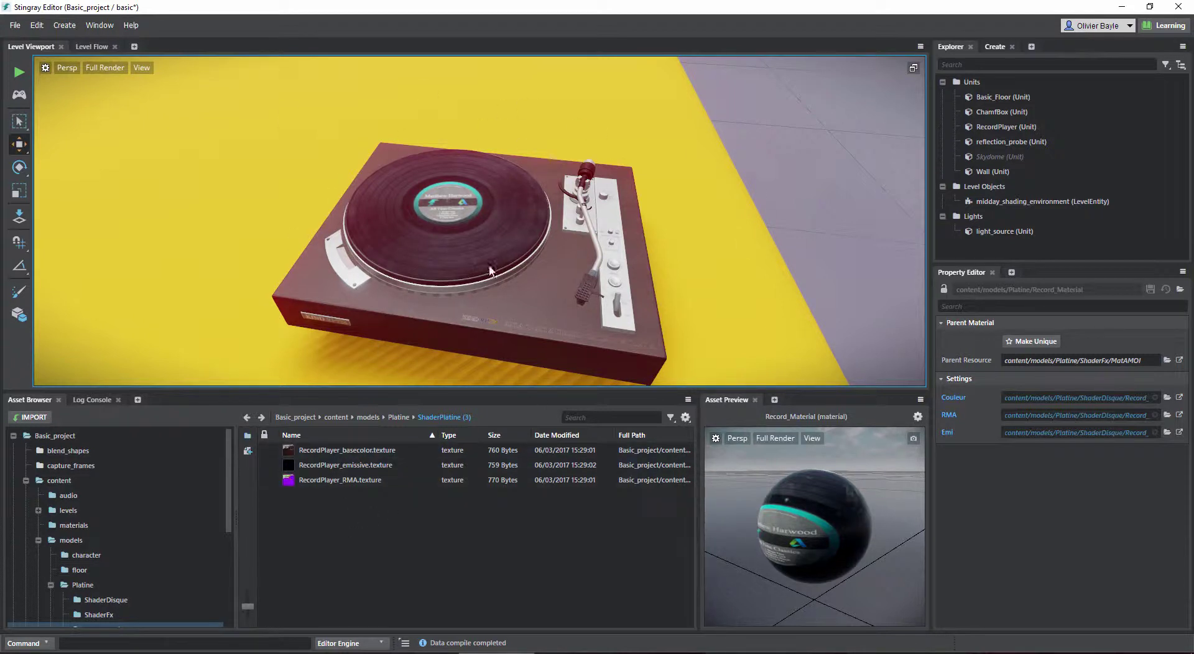
Set the parent resource of RecordPlayer_Material in the Platine folder to the MatAMOI material from ShaderFx
click(399, 417)
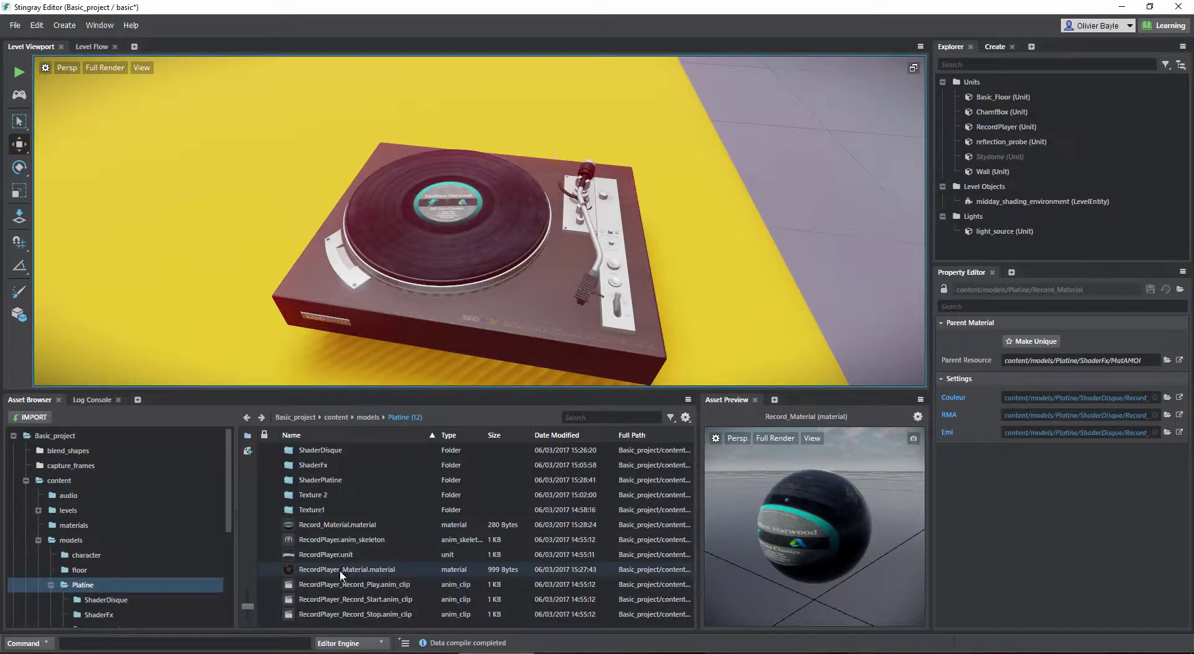
click(340, 572)
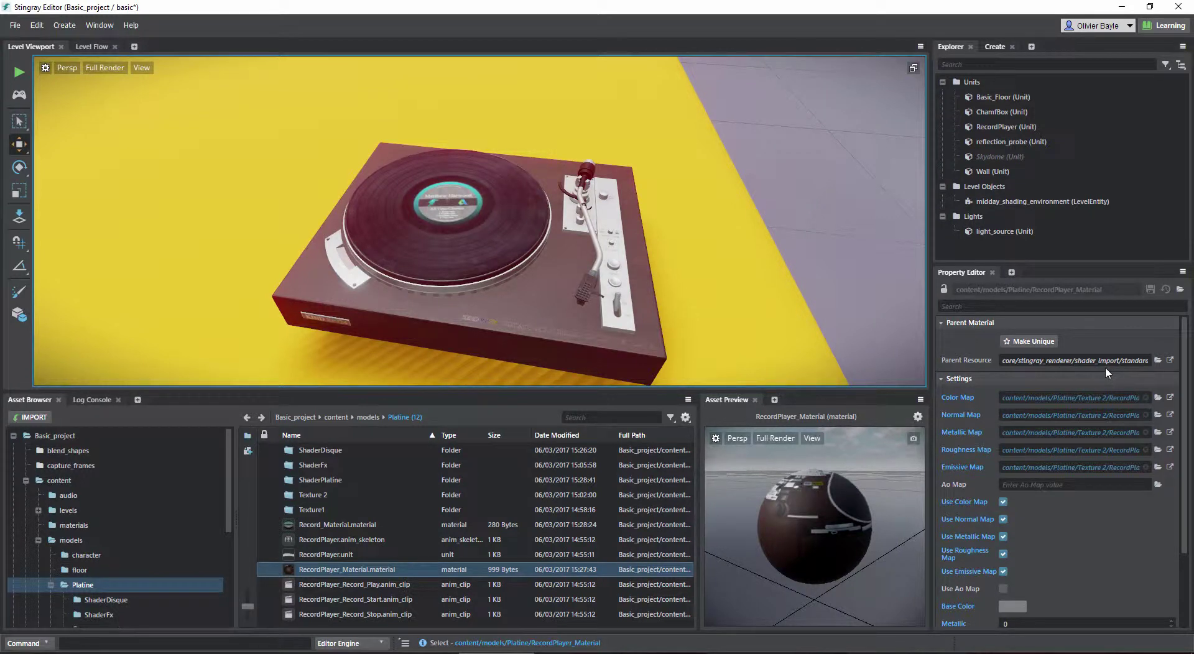
click(1159, 361)
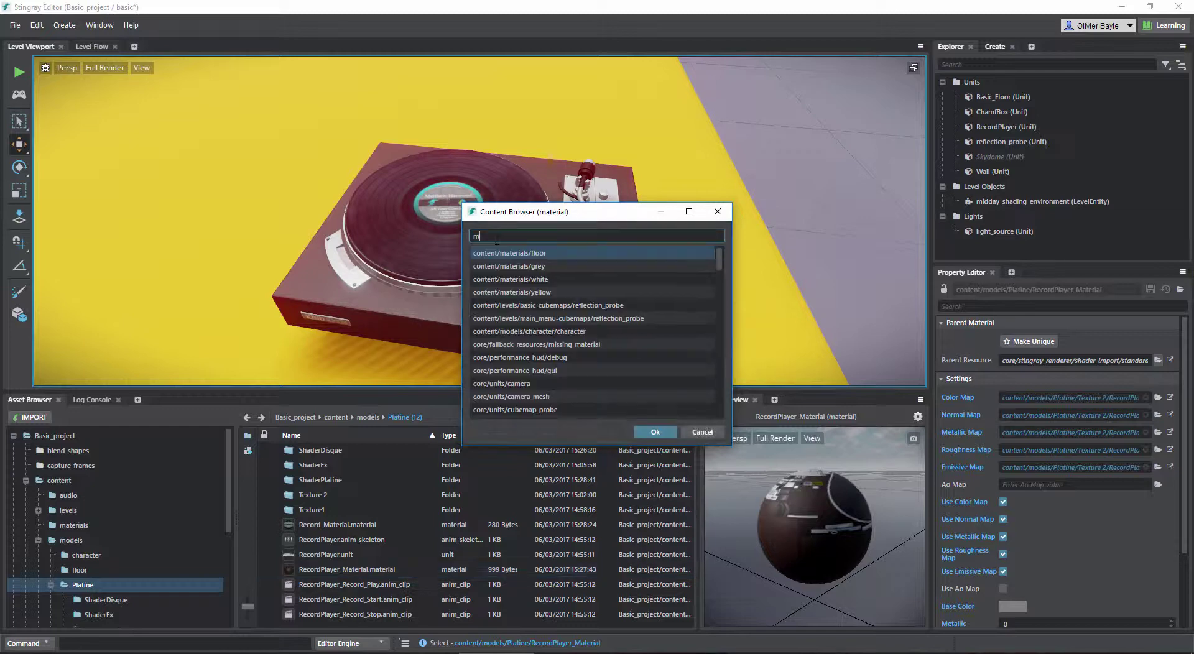
text(matamoi)
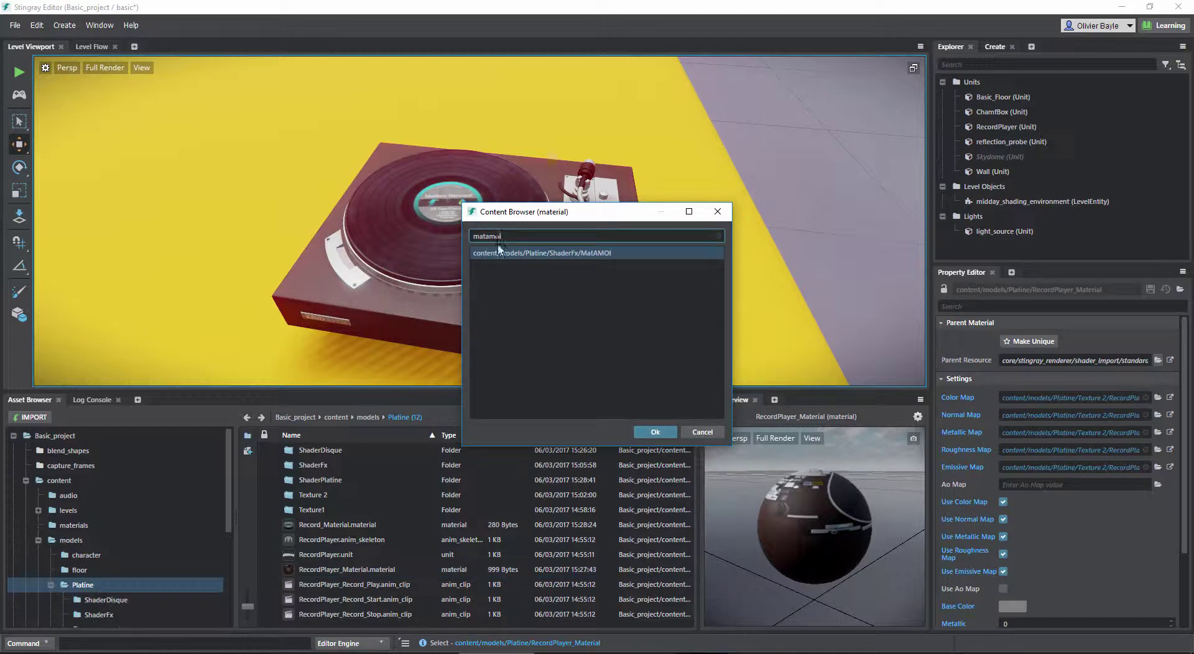
double_click(516, 253)
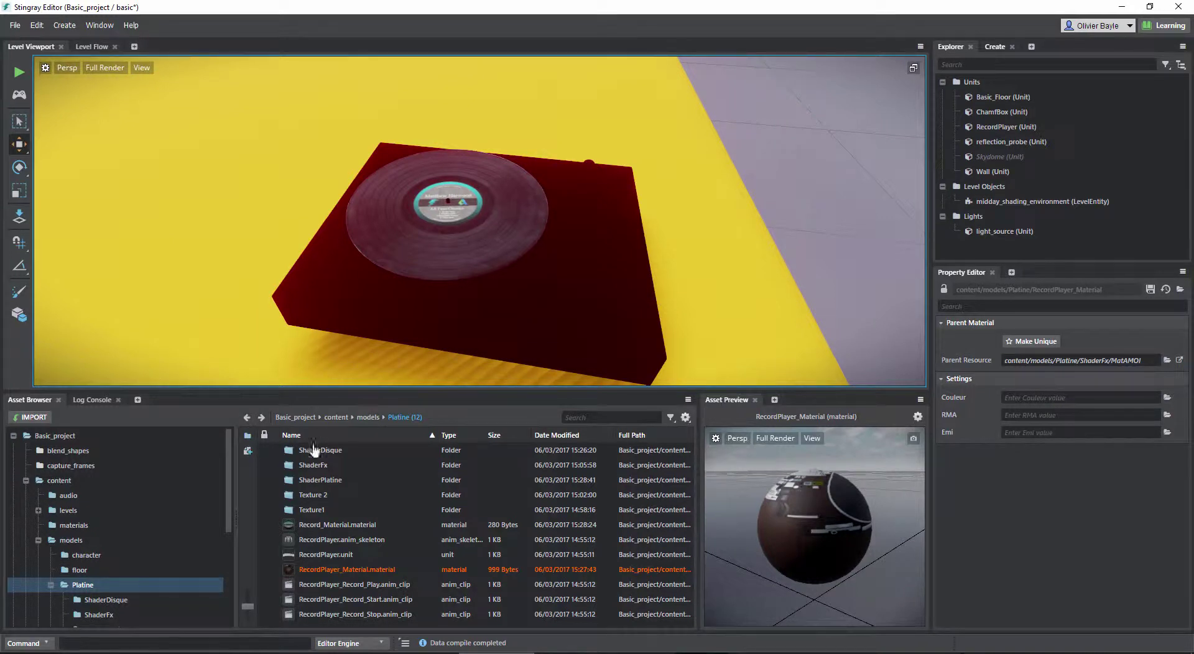
Assign ShaderPlatine's RecordPlayer_basecolor to Couleur, RecordPlayer_emissive to Emi and RecordPlayer_RMA to RMA in RecordPlayer_Material, and return to the Platine folder
double_click(295, 495)
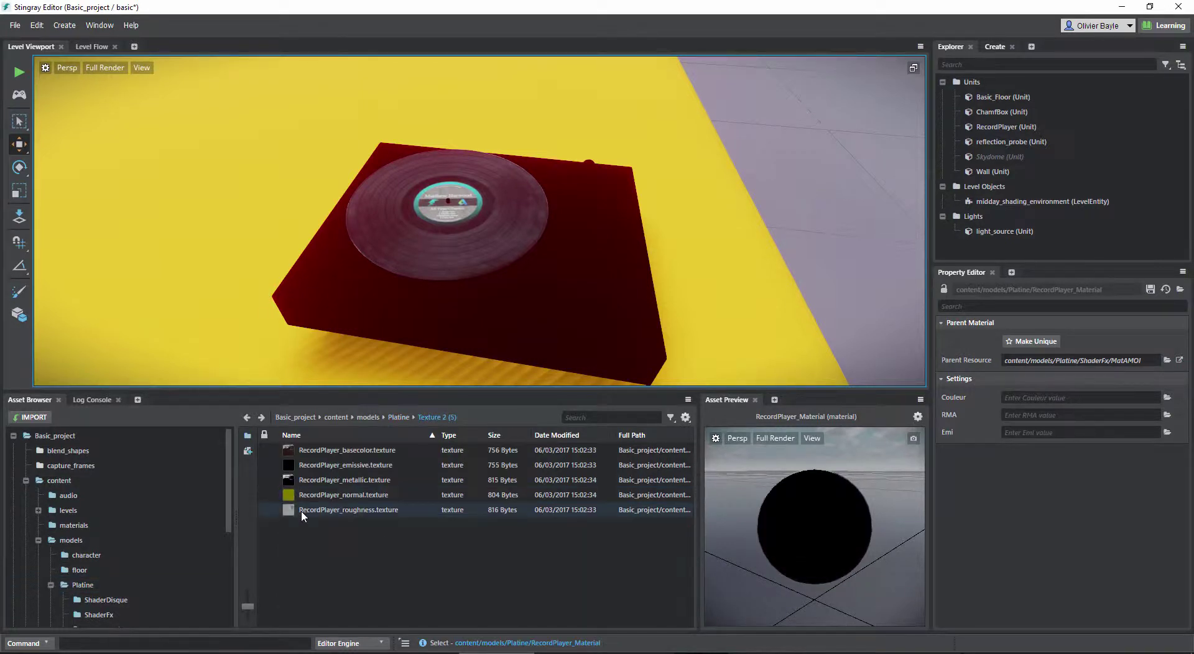
click(398, 419)
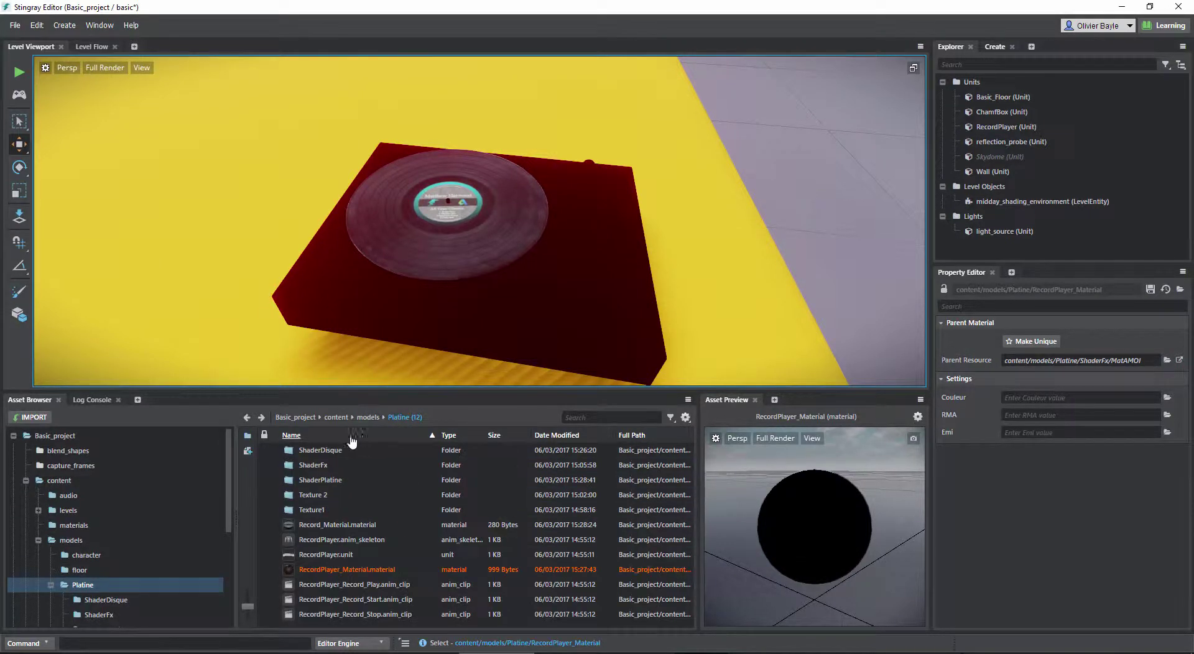
double_click(333, 480)
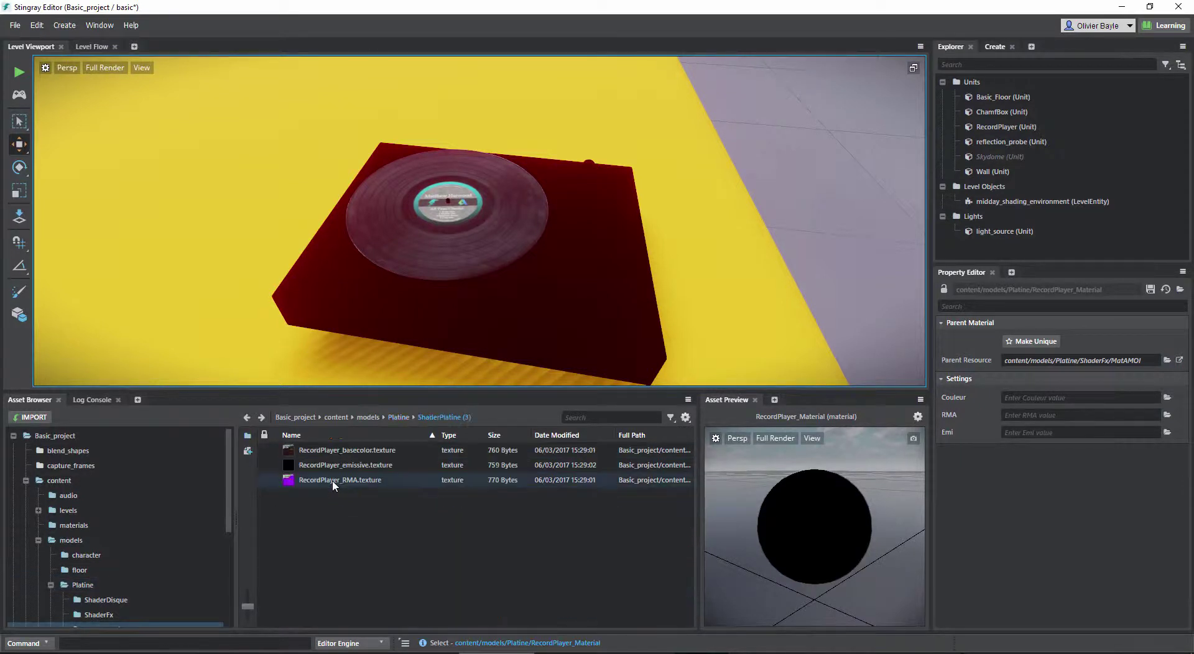
drag(335, 454, 1055, 399)
drag(318, 471, 1026, 432)
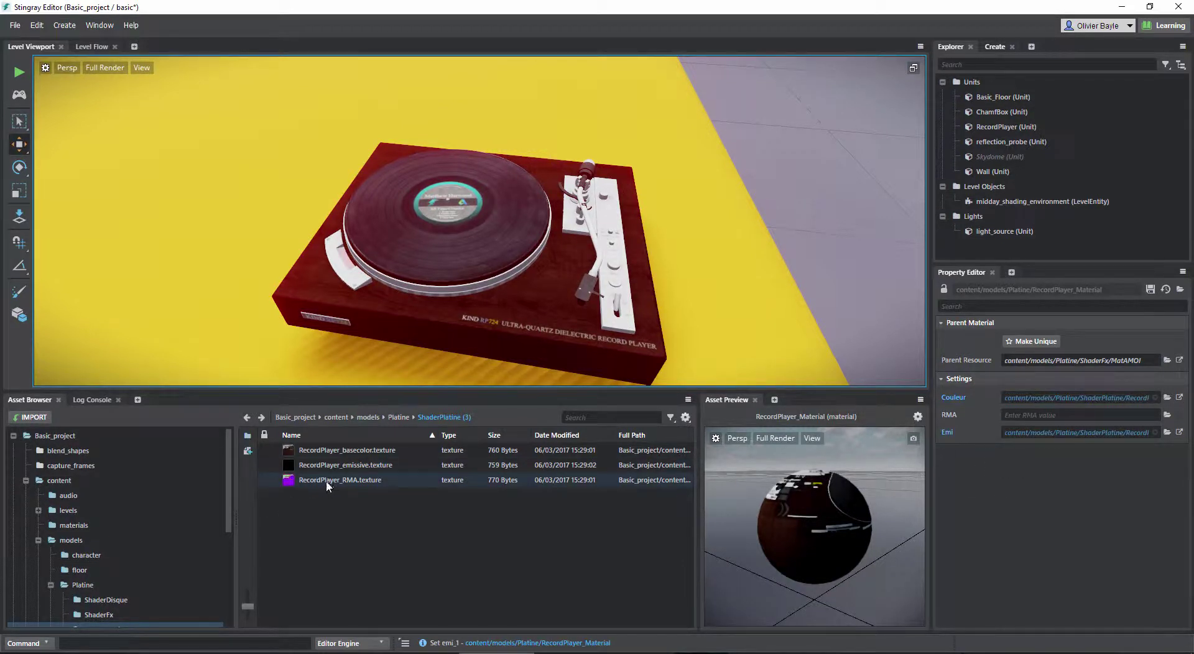
drag(326, 481, 1020, 416)
drag(696, 261, 601, 198)
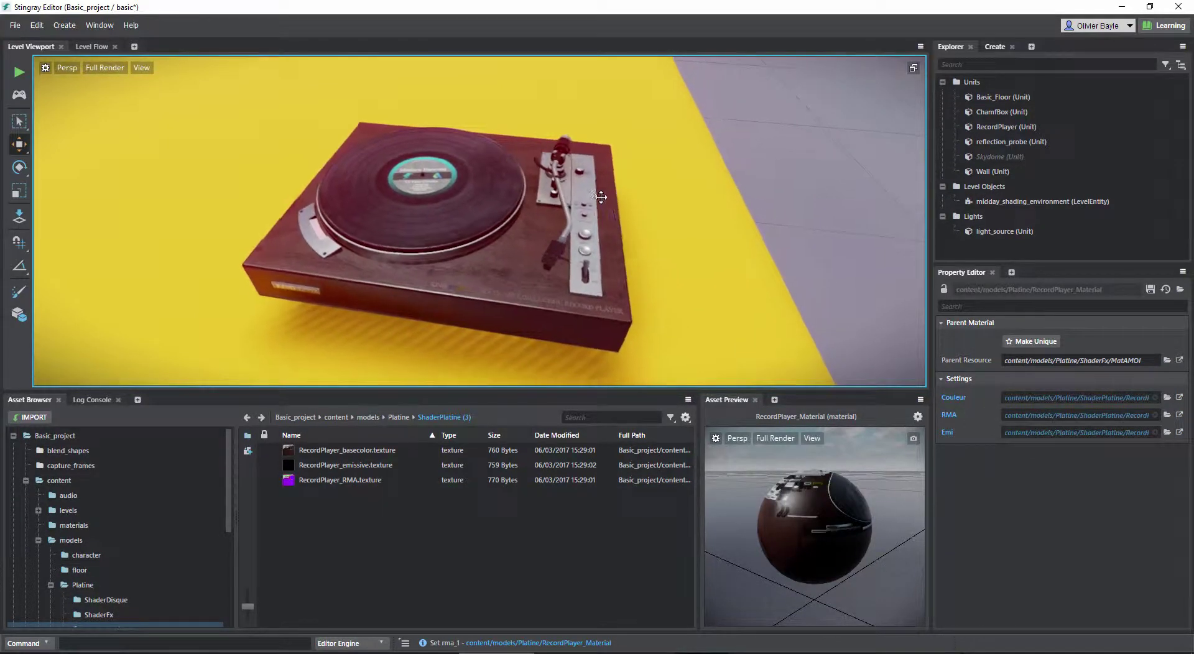
middle_drag(521, 333, 543, 298)
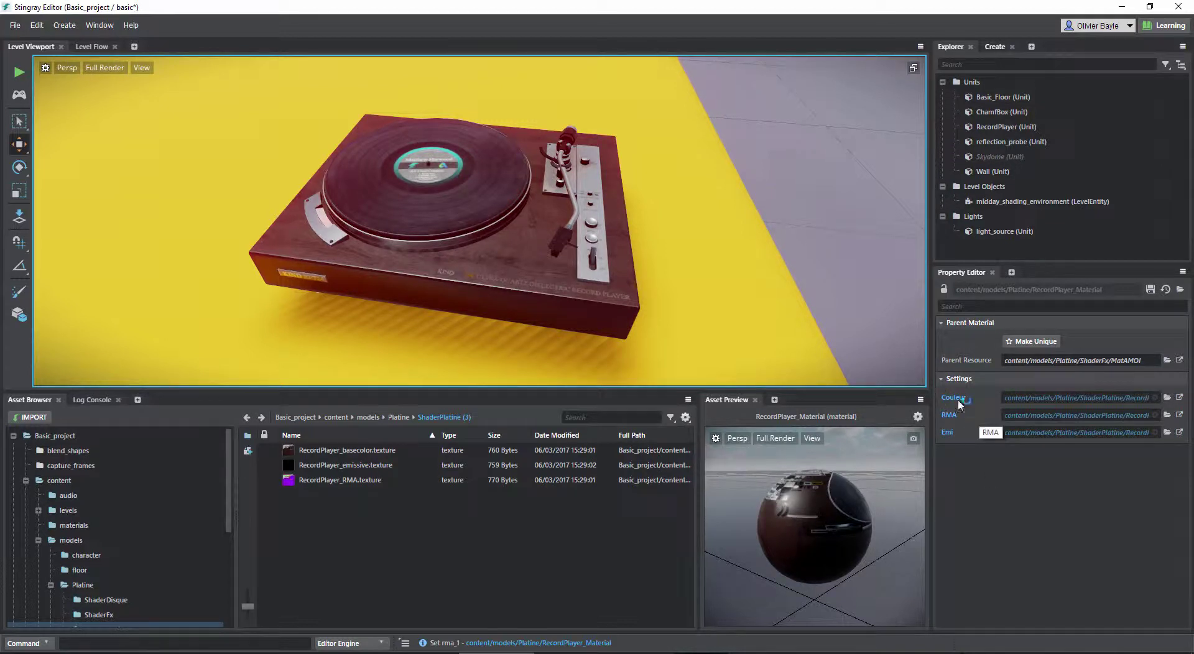
click(399, 417)
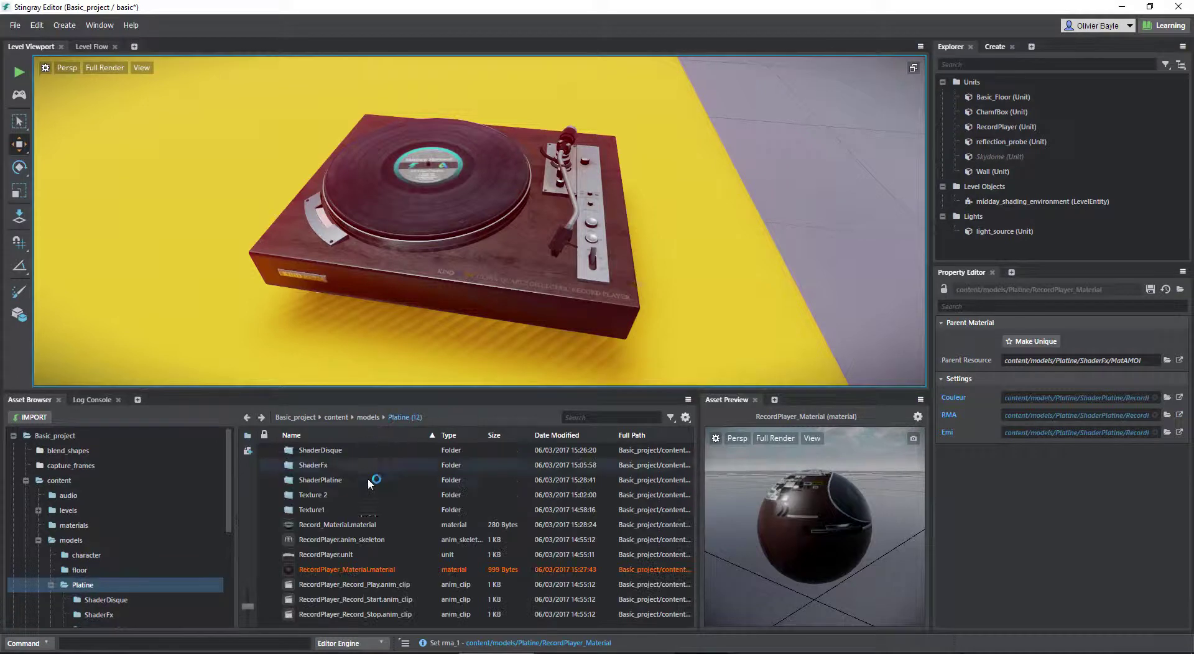